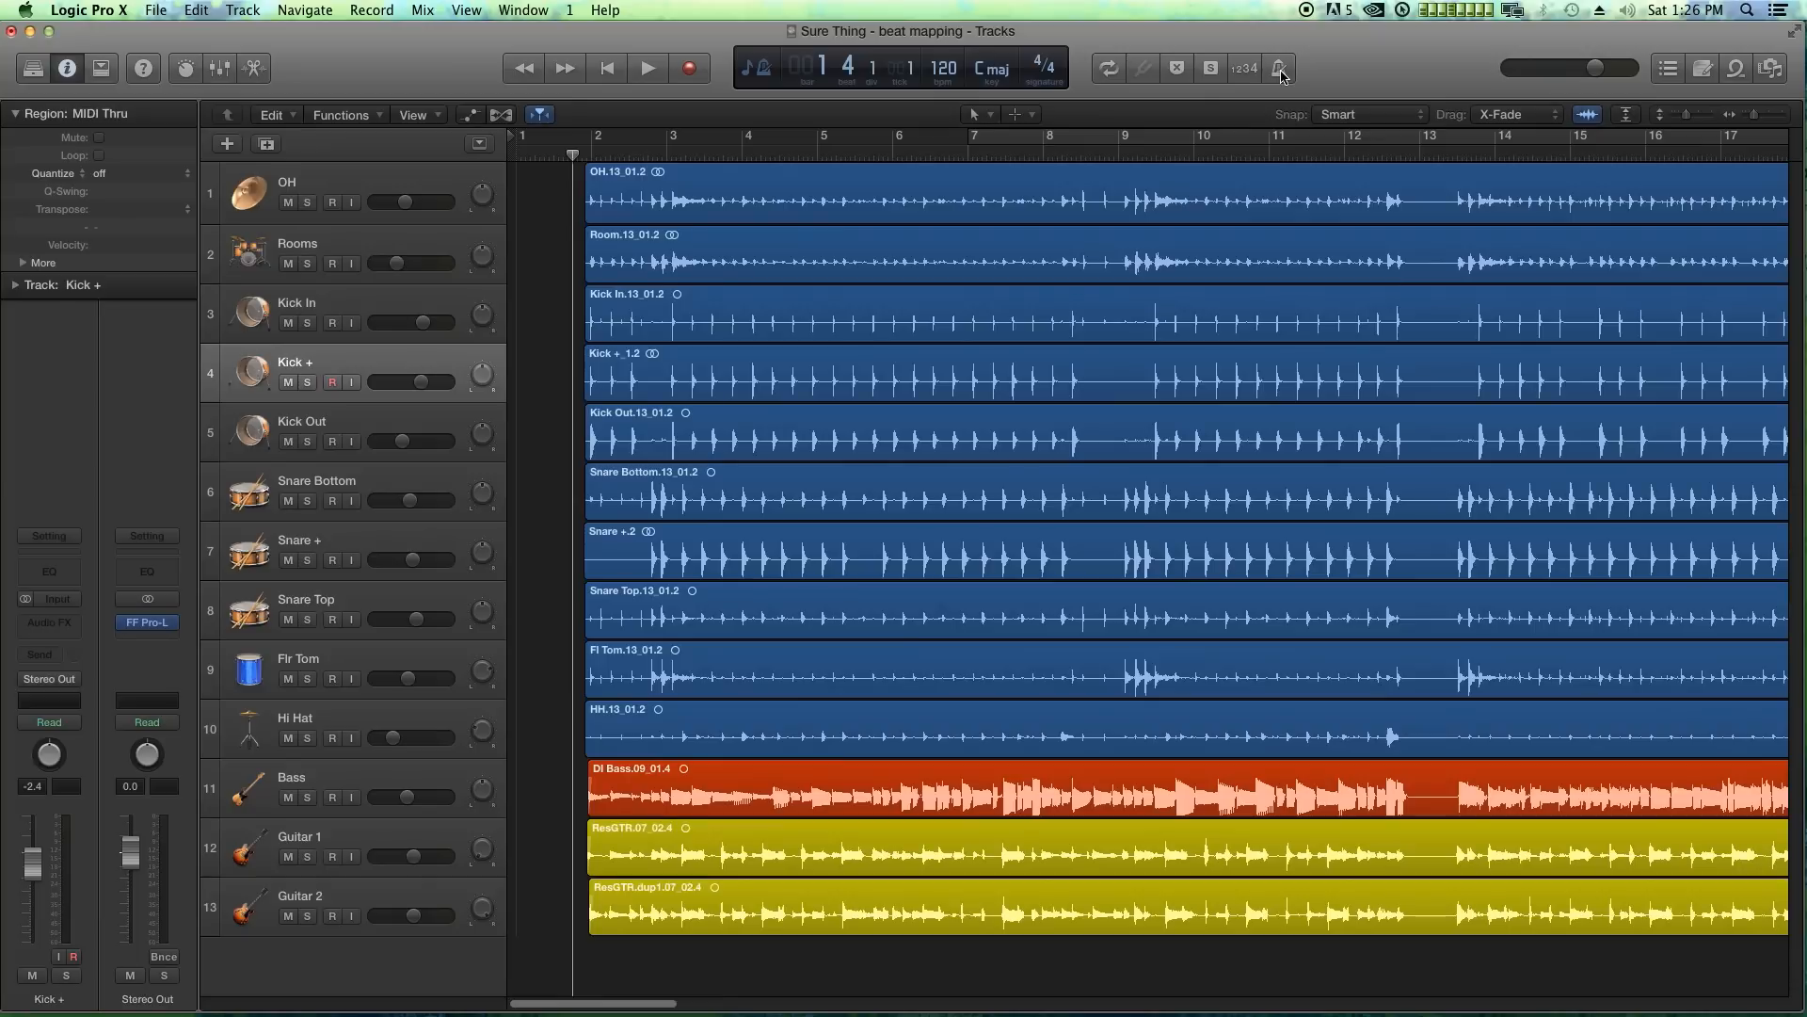
- Play the song, compare it against the metronome using Click While Playing, and return the playhead to the start
key("space")
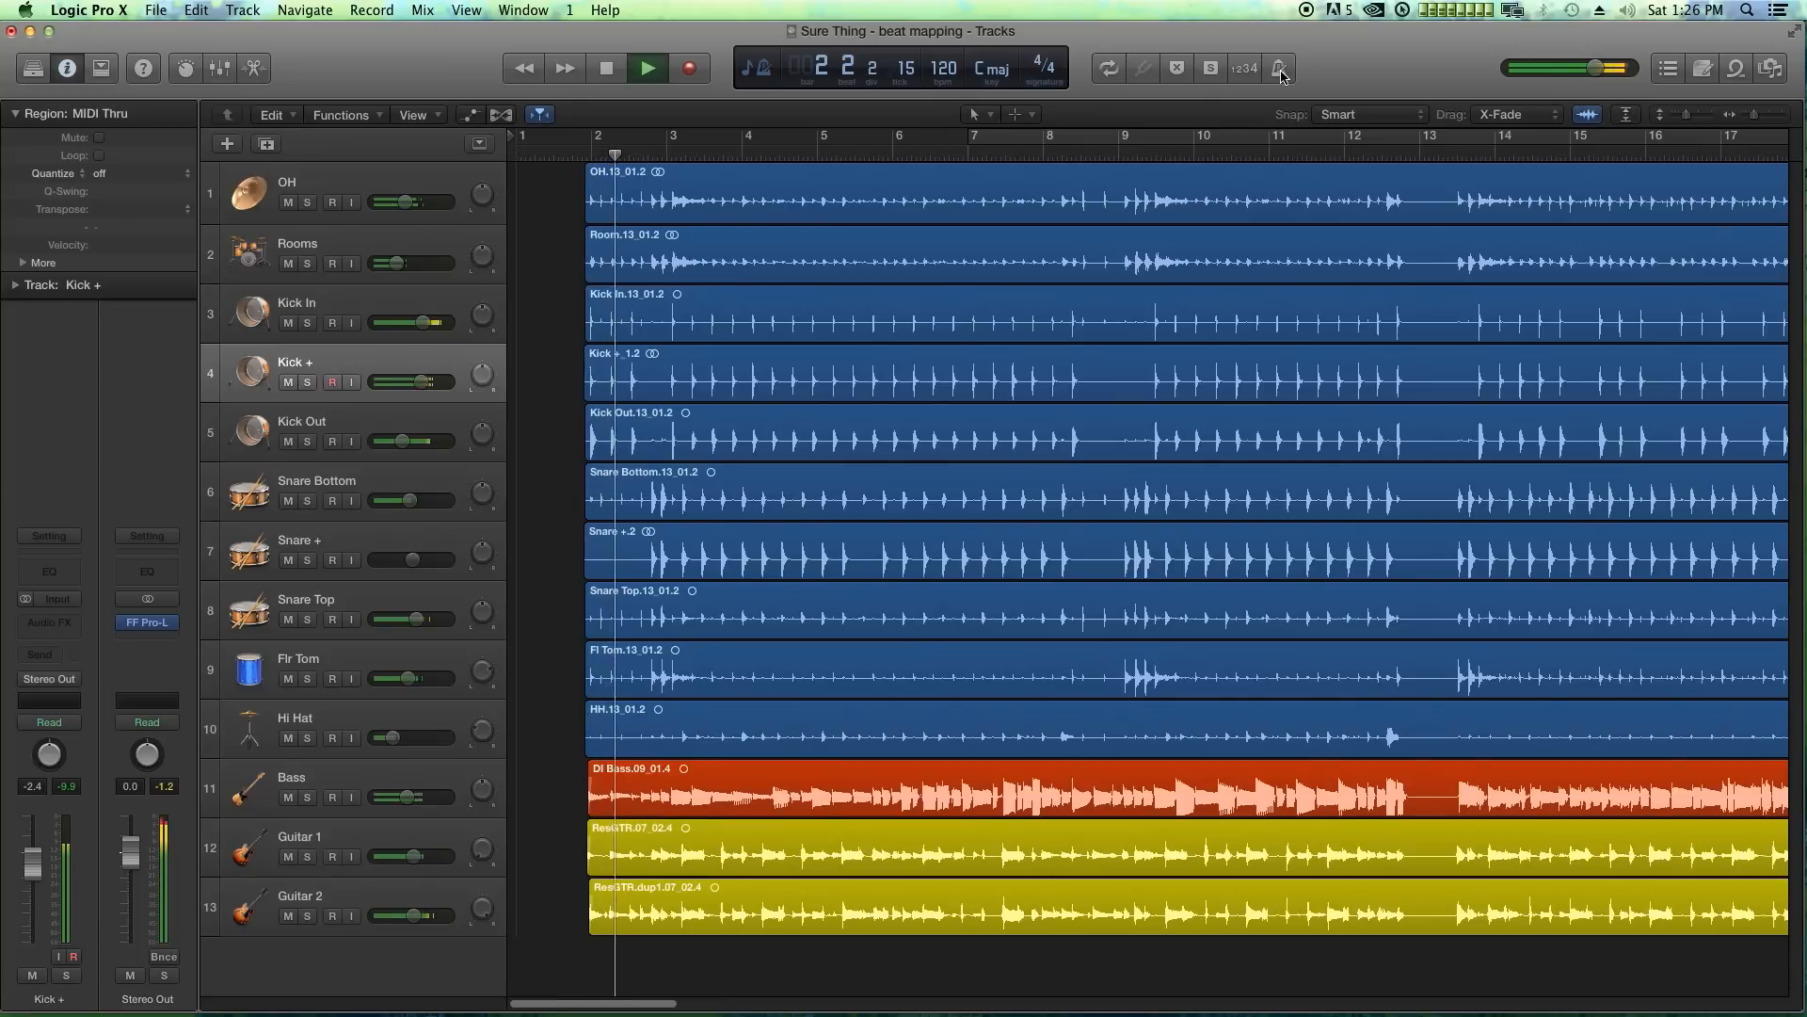
right_click(1281, 76)
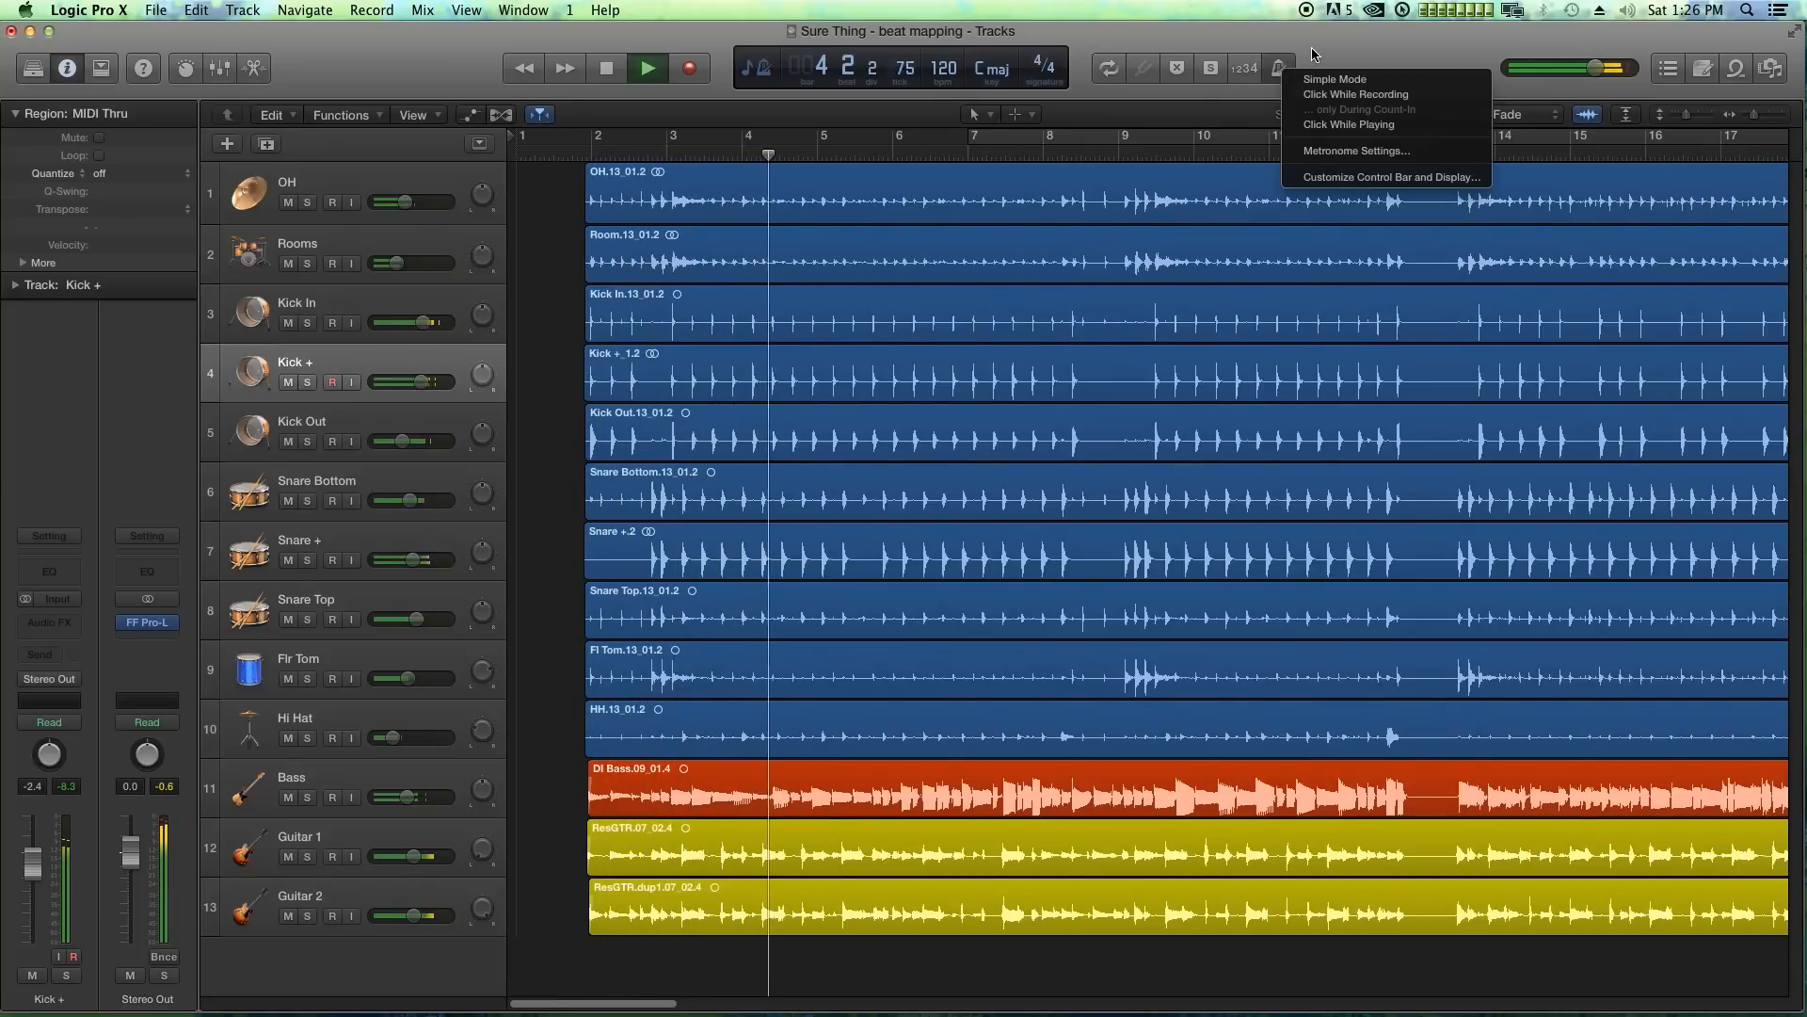
left_click(1331, 125)
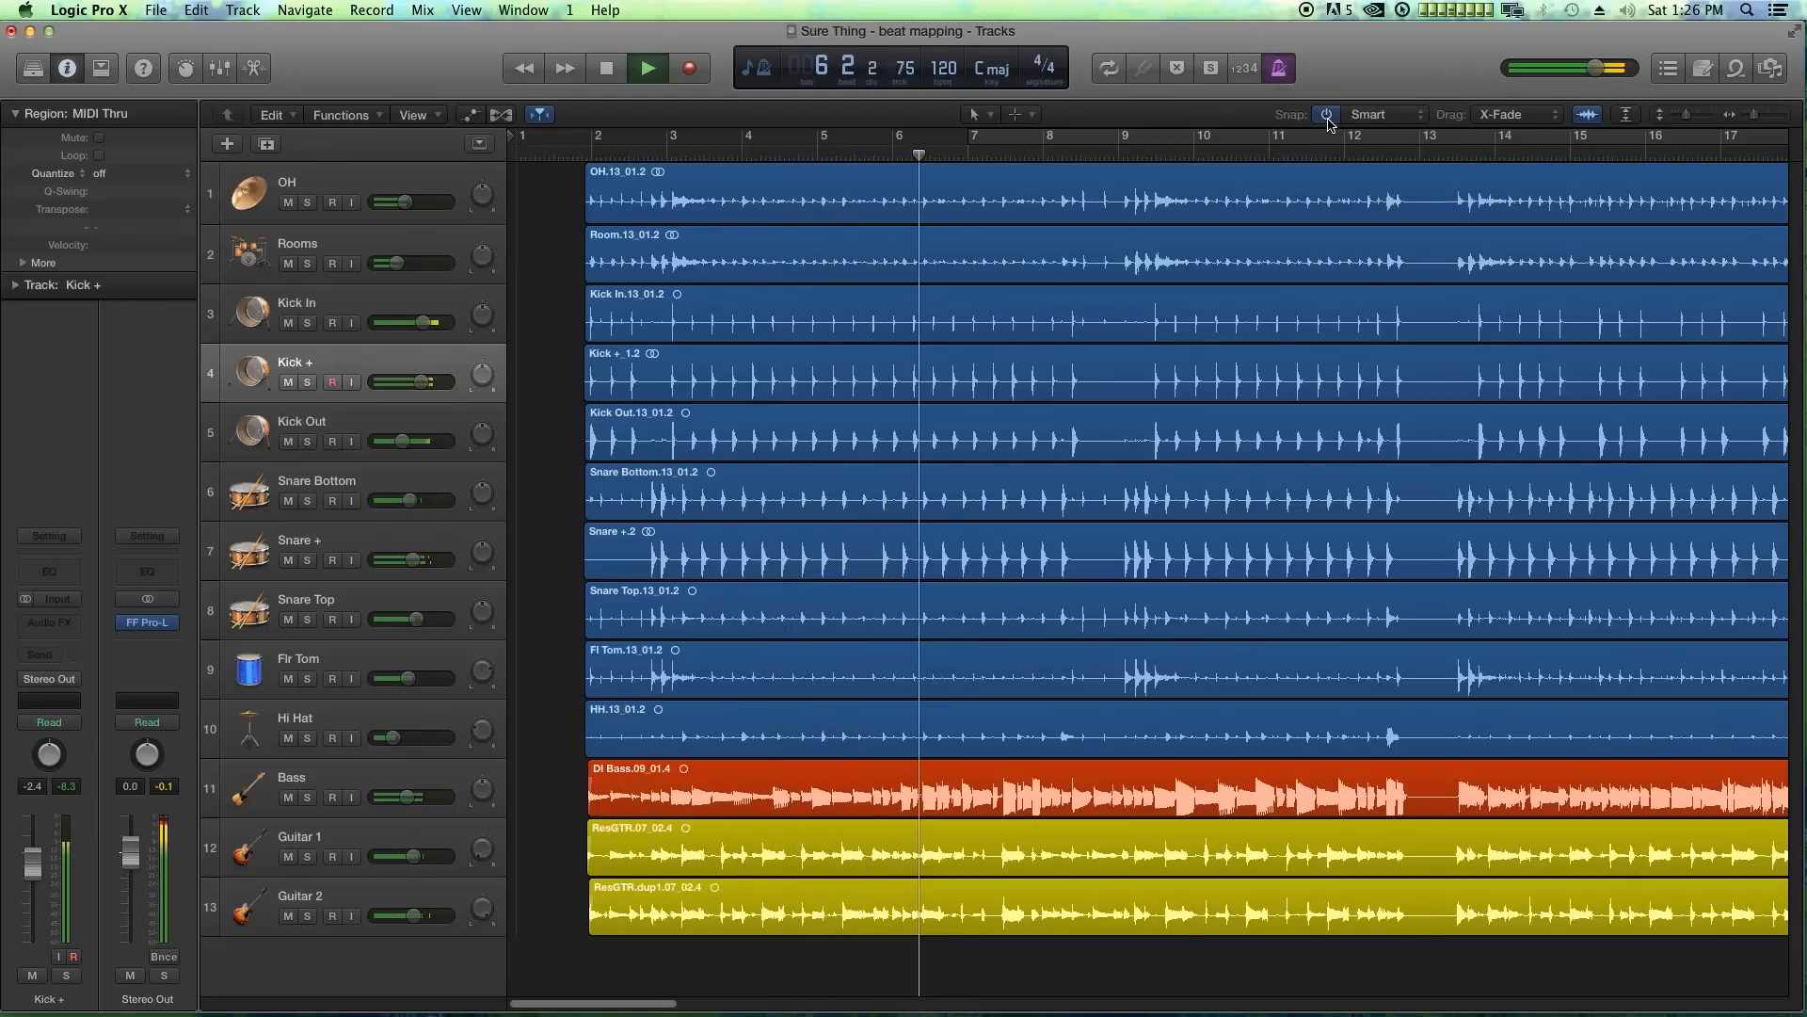
left_click(1278, 68)
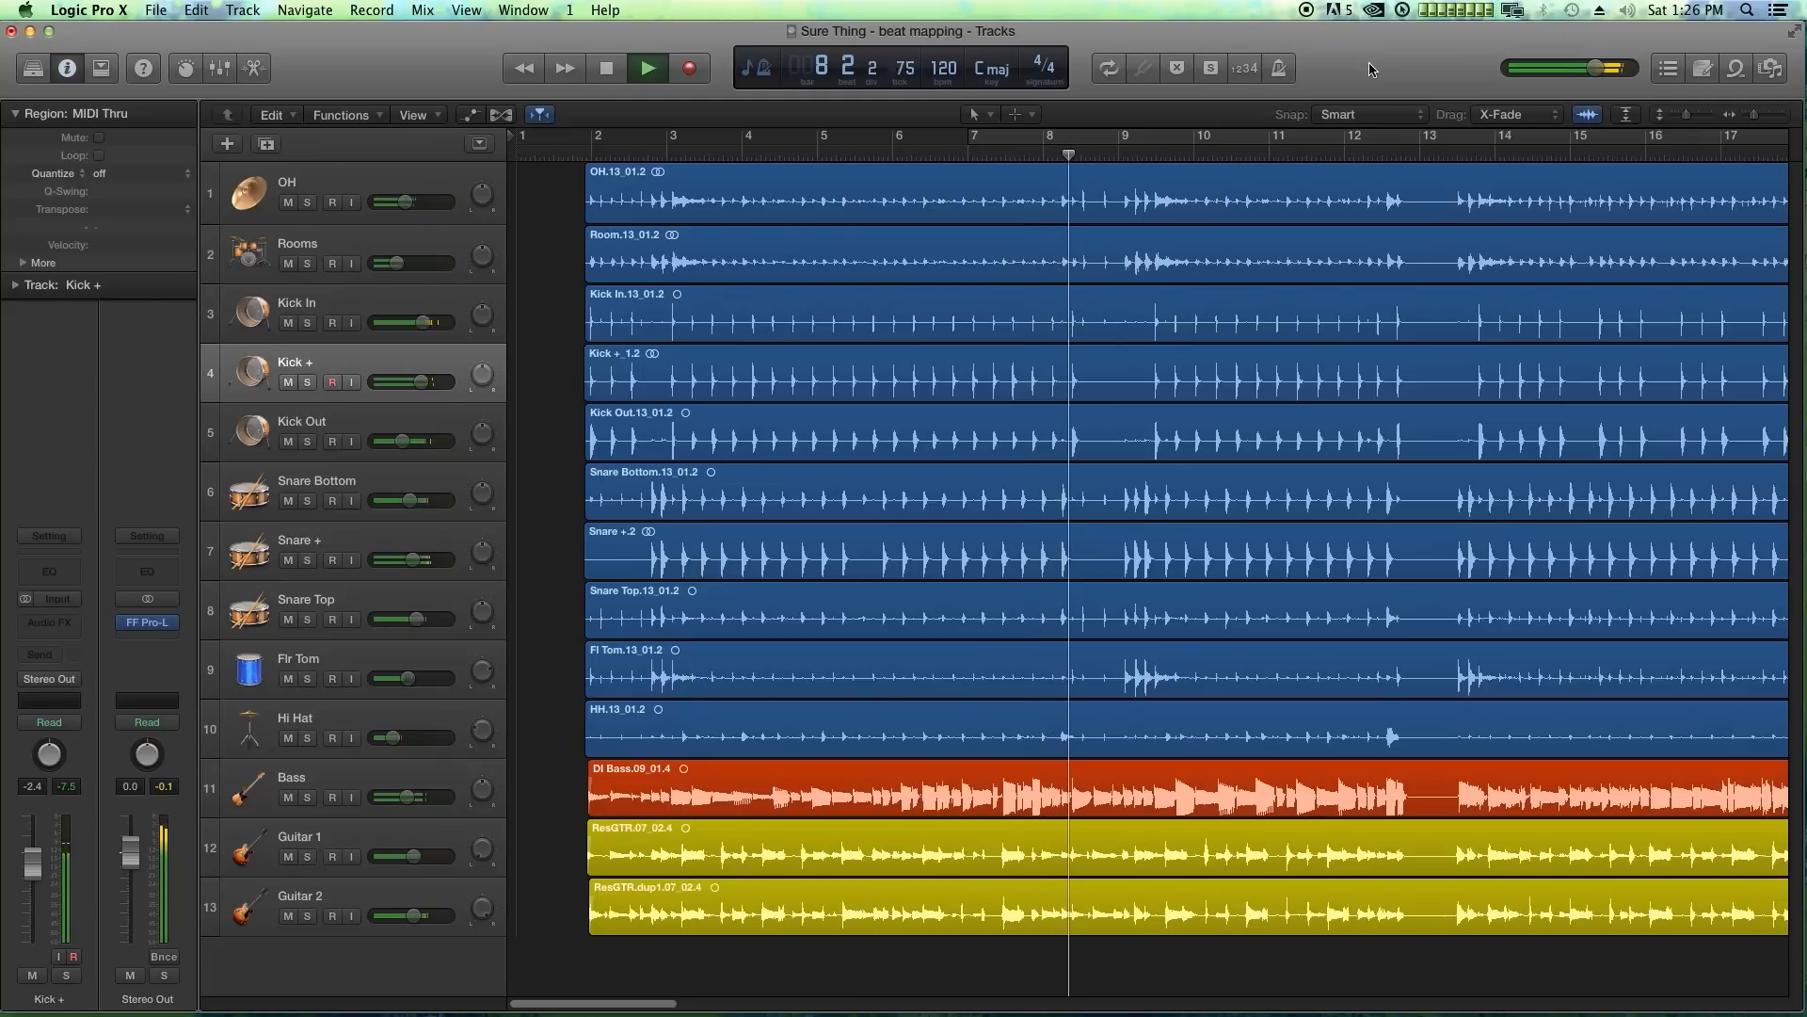
key("space")
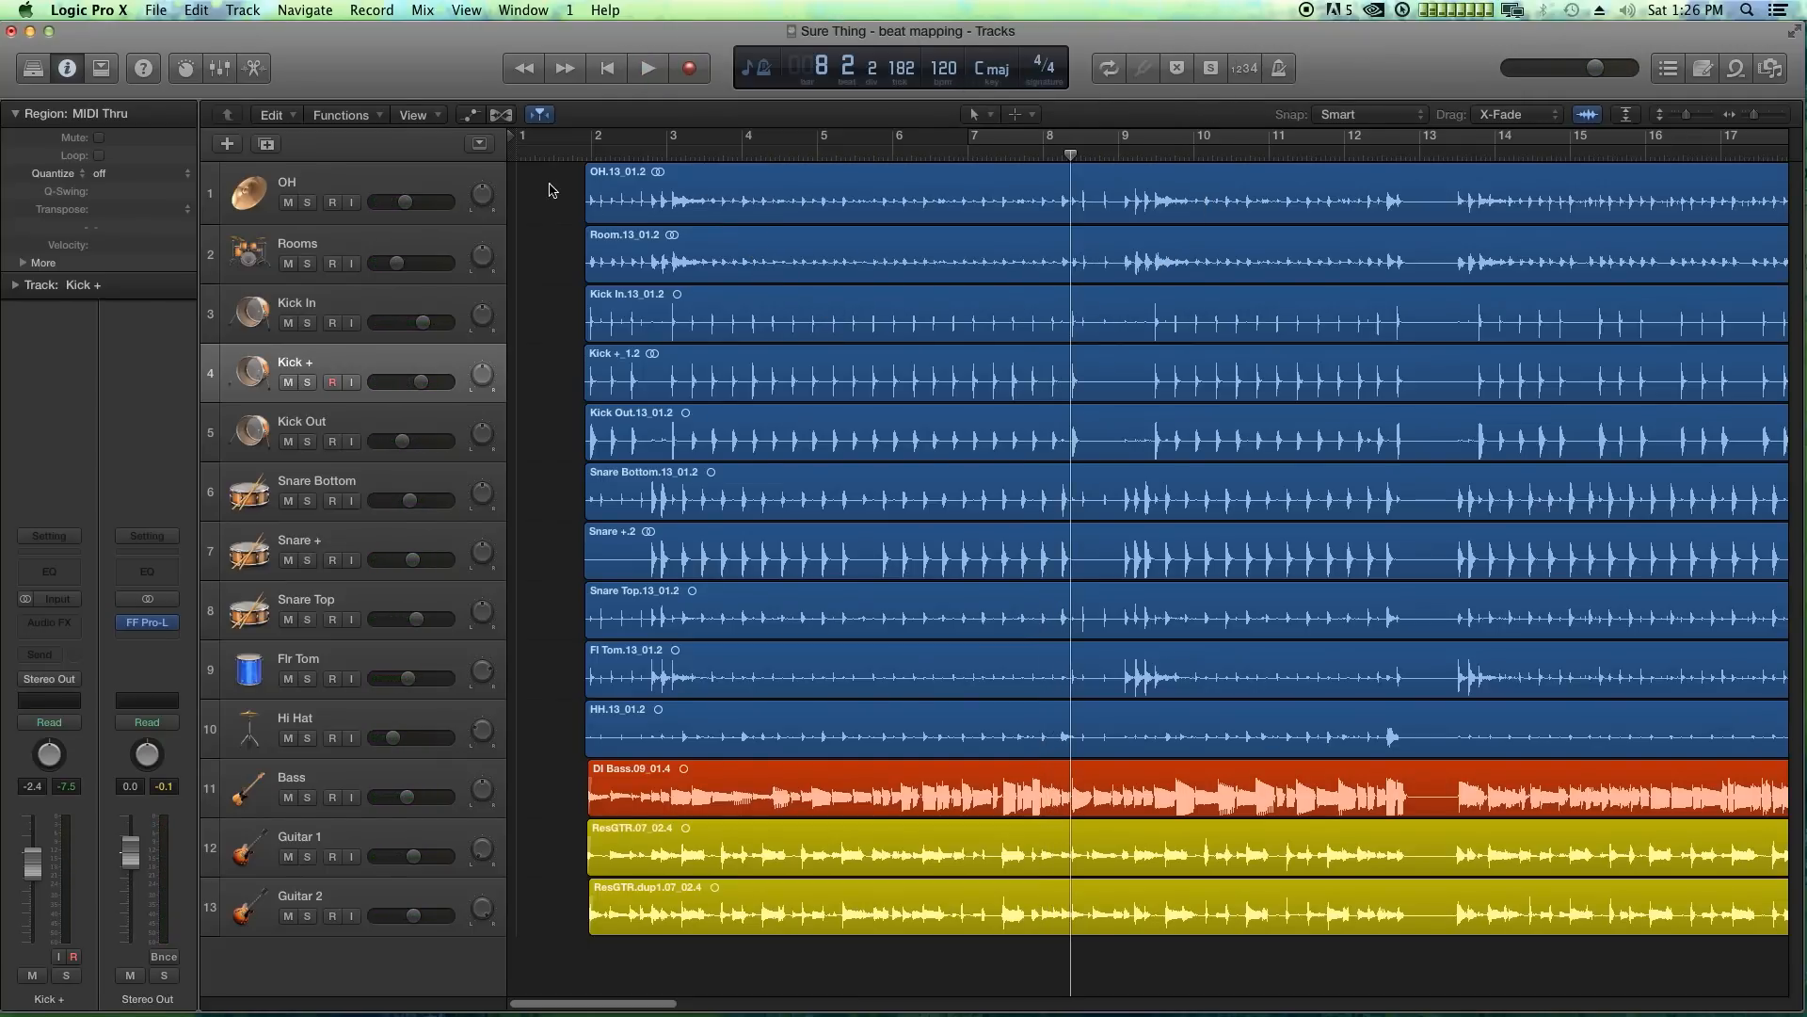
key("Return")
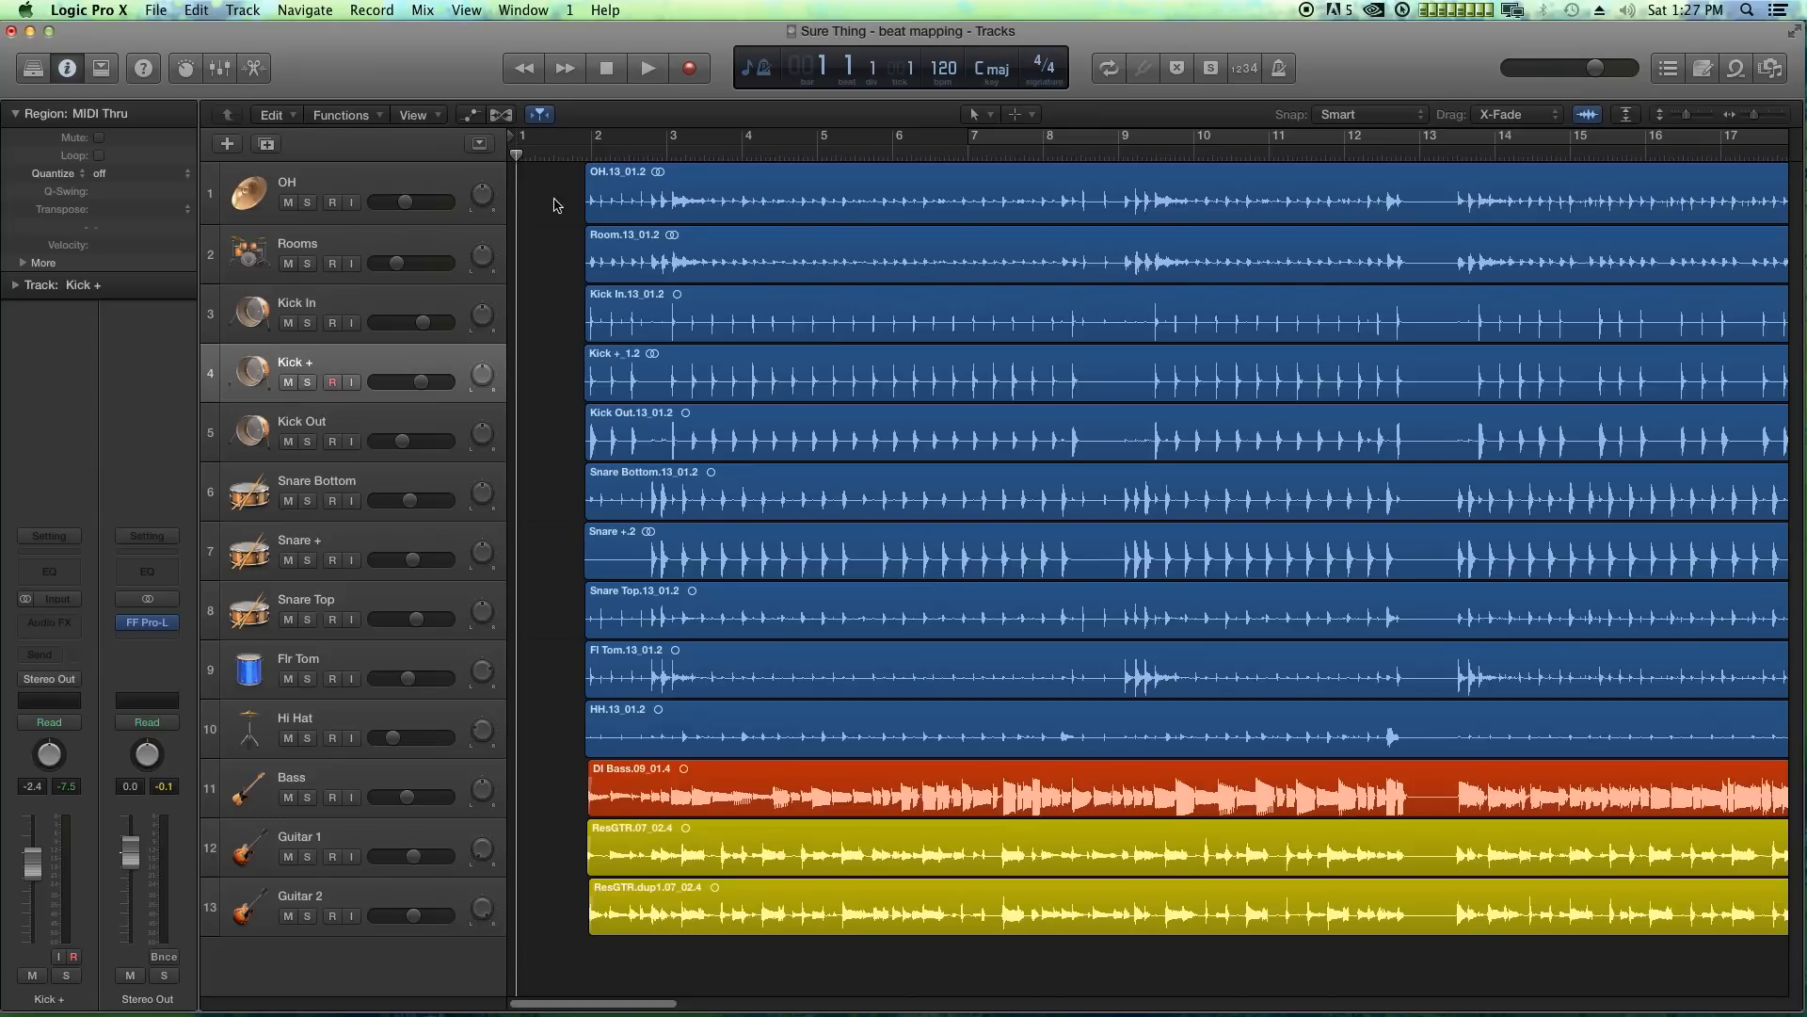
- Select the OH track and show the global tracks, including the Beat Mapping track
left_click(409, 184)
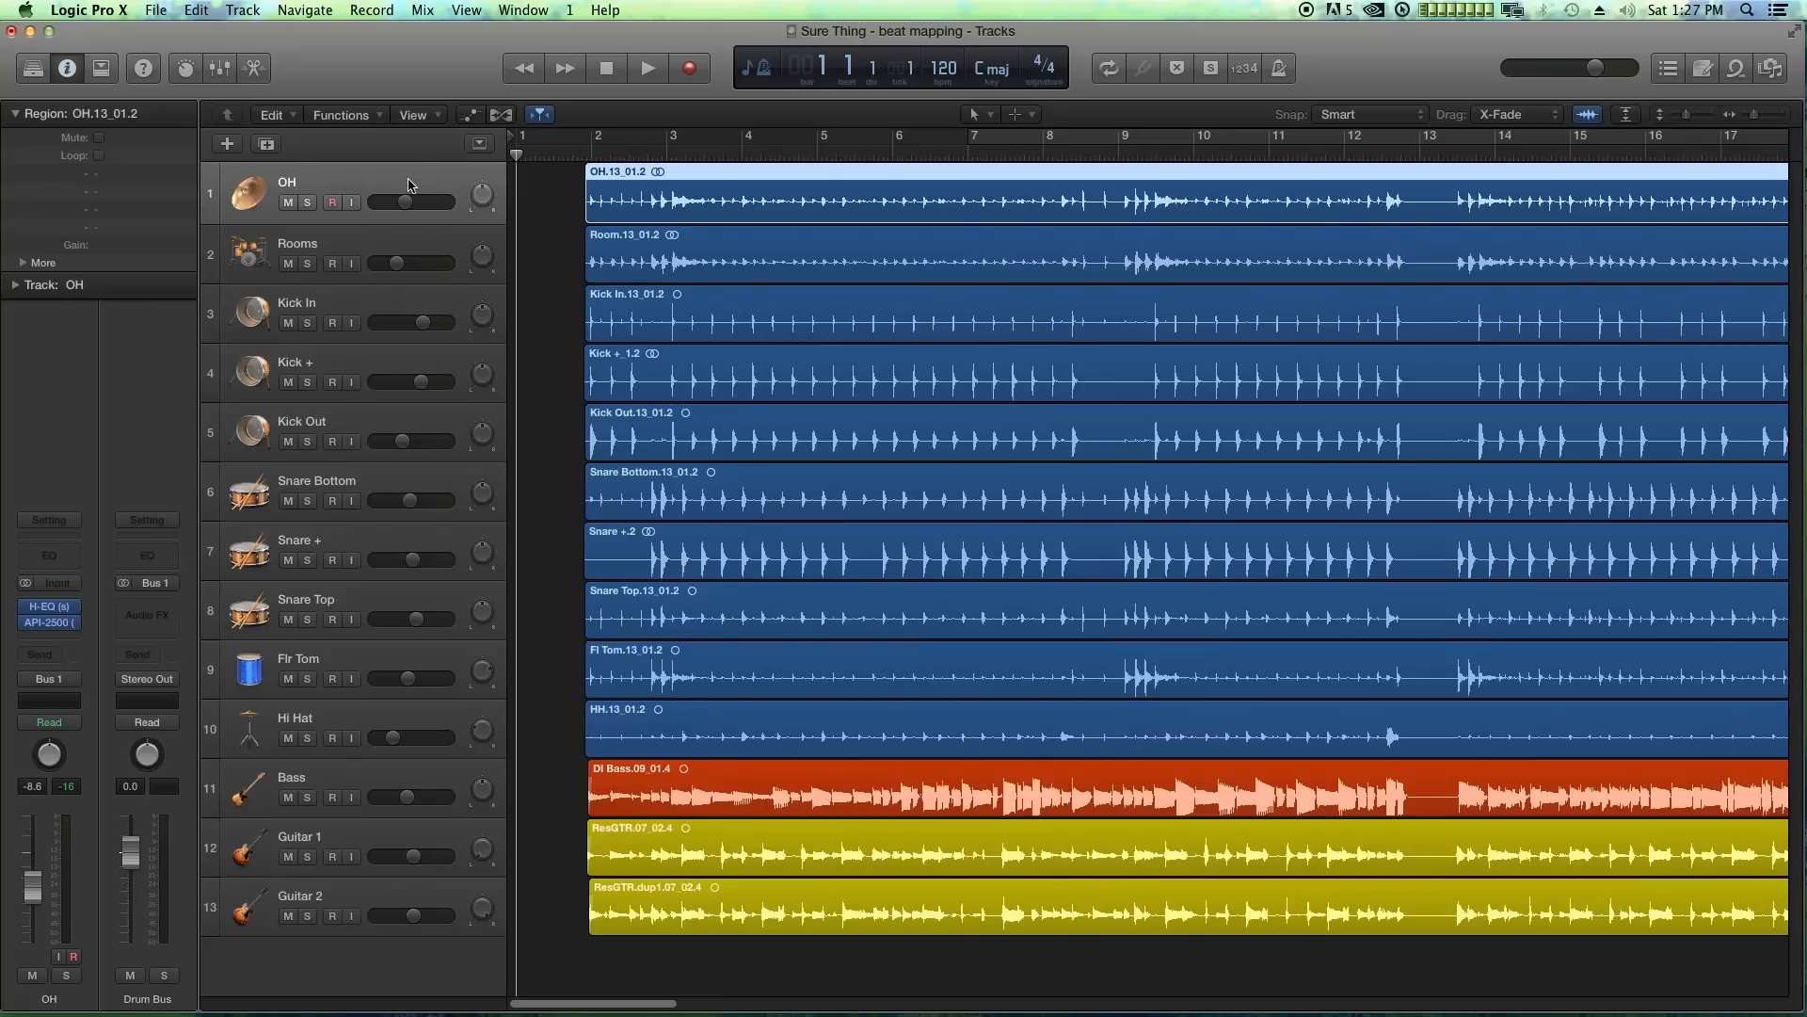
left_click(480, 146)
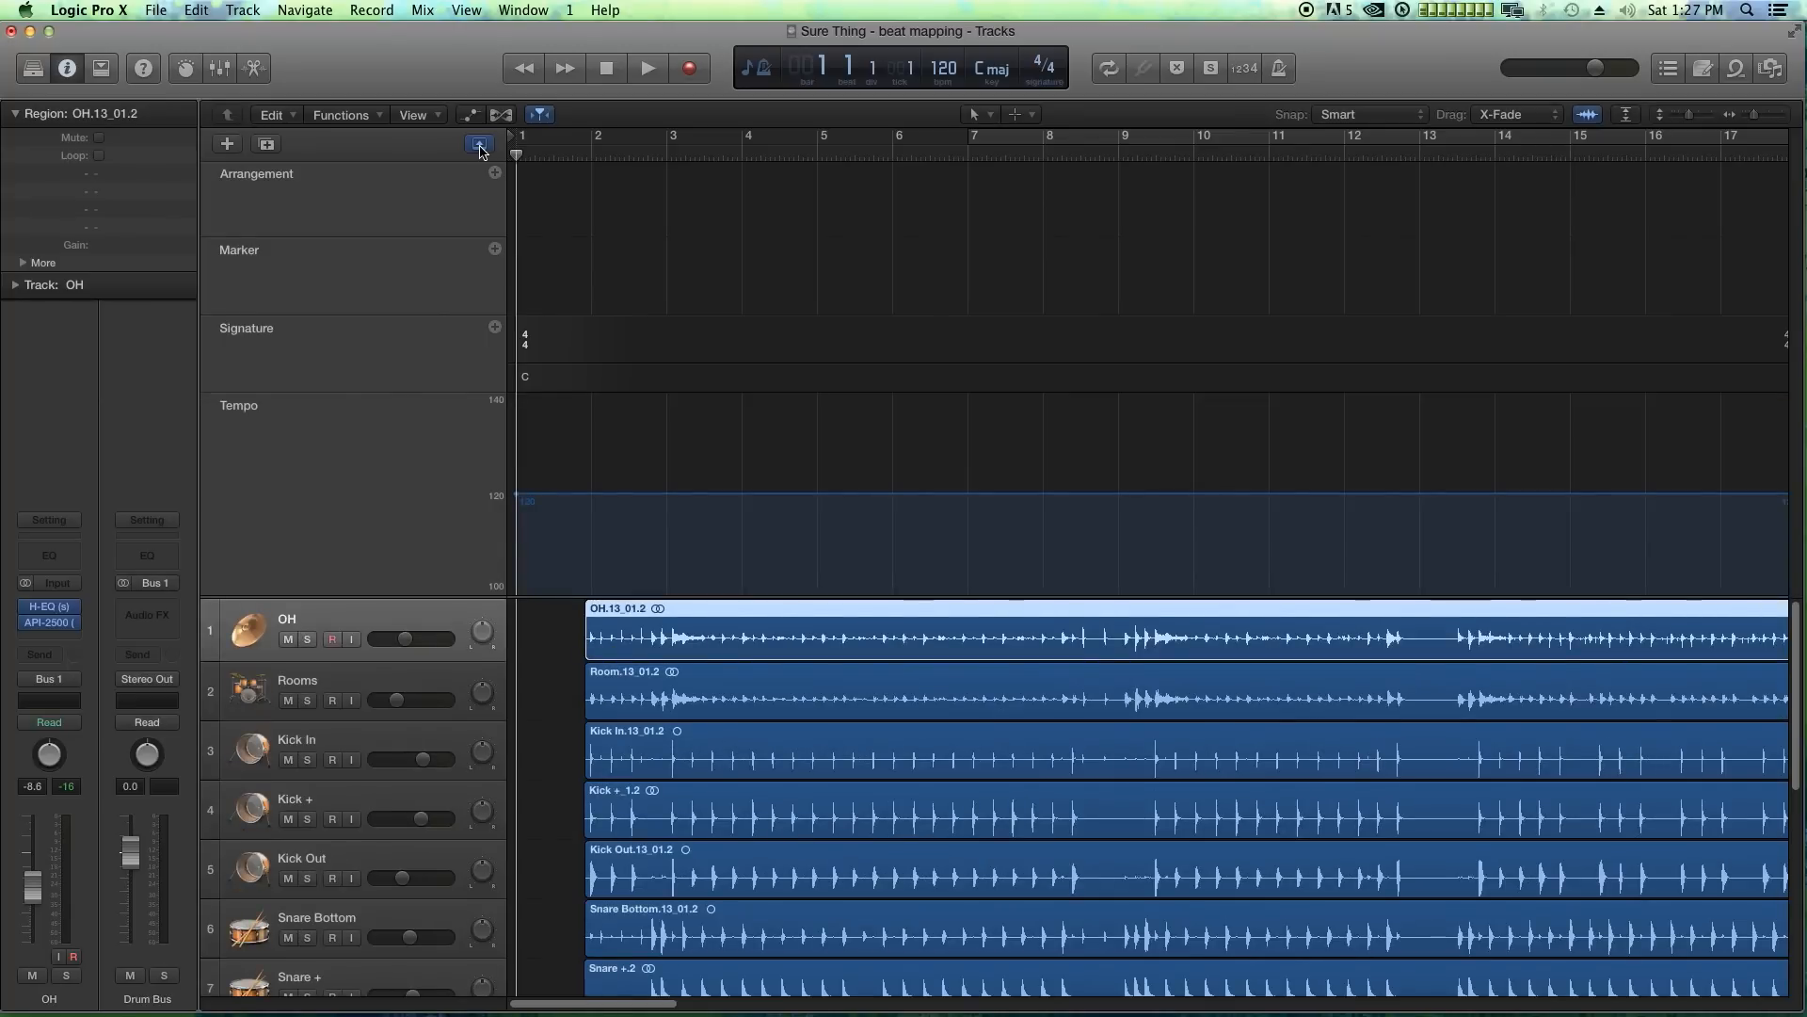
right_click(285, 487)
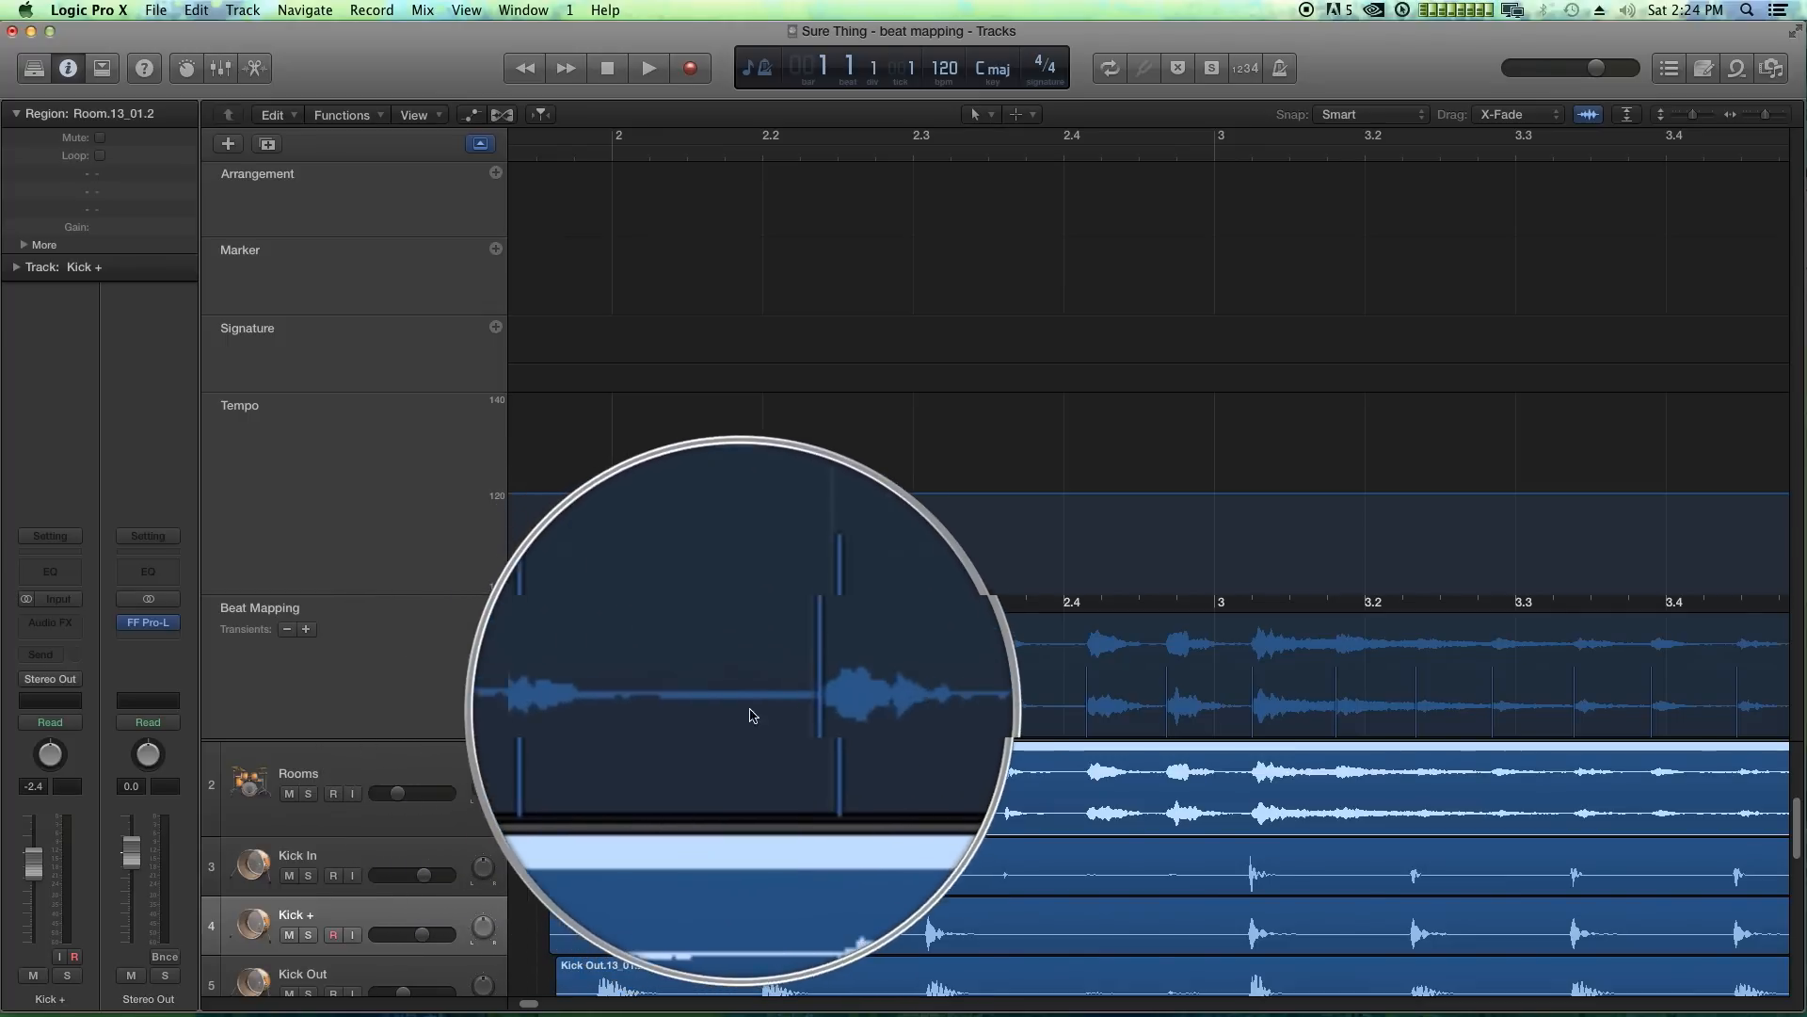
- Compare the Kick In and Kick + regions in the Beat Mapping track and analyze the transients of Kick +
left_click(688, 866)
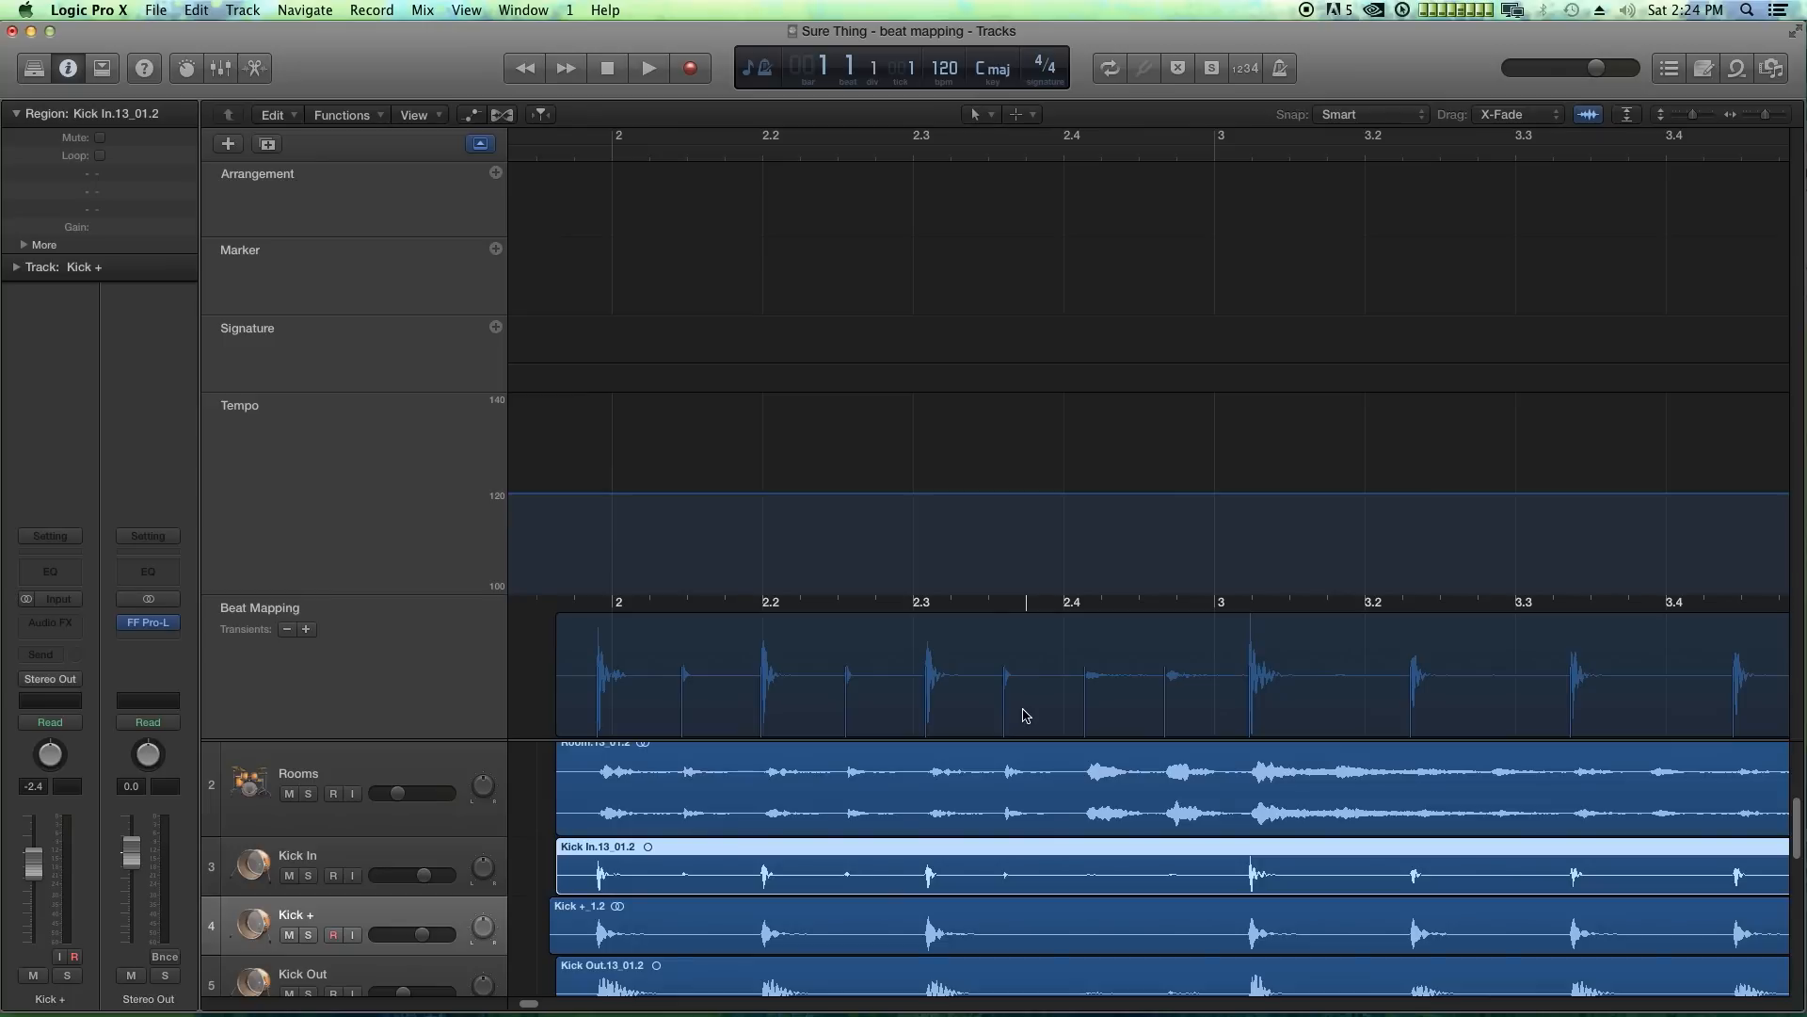
left_click(646, 937)
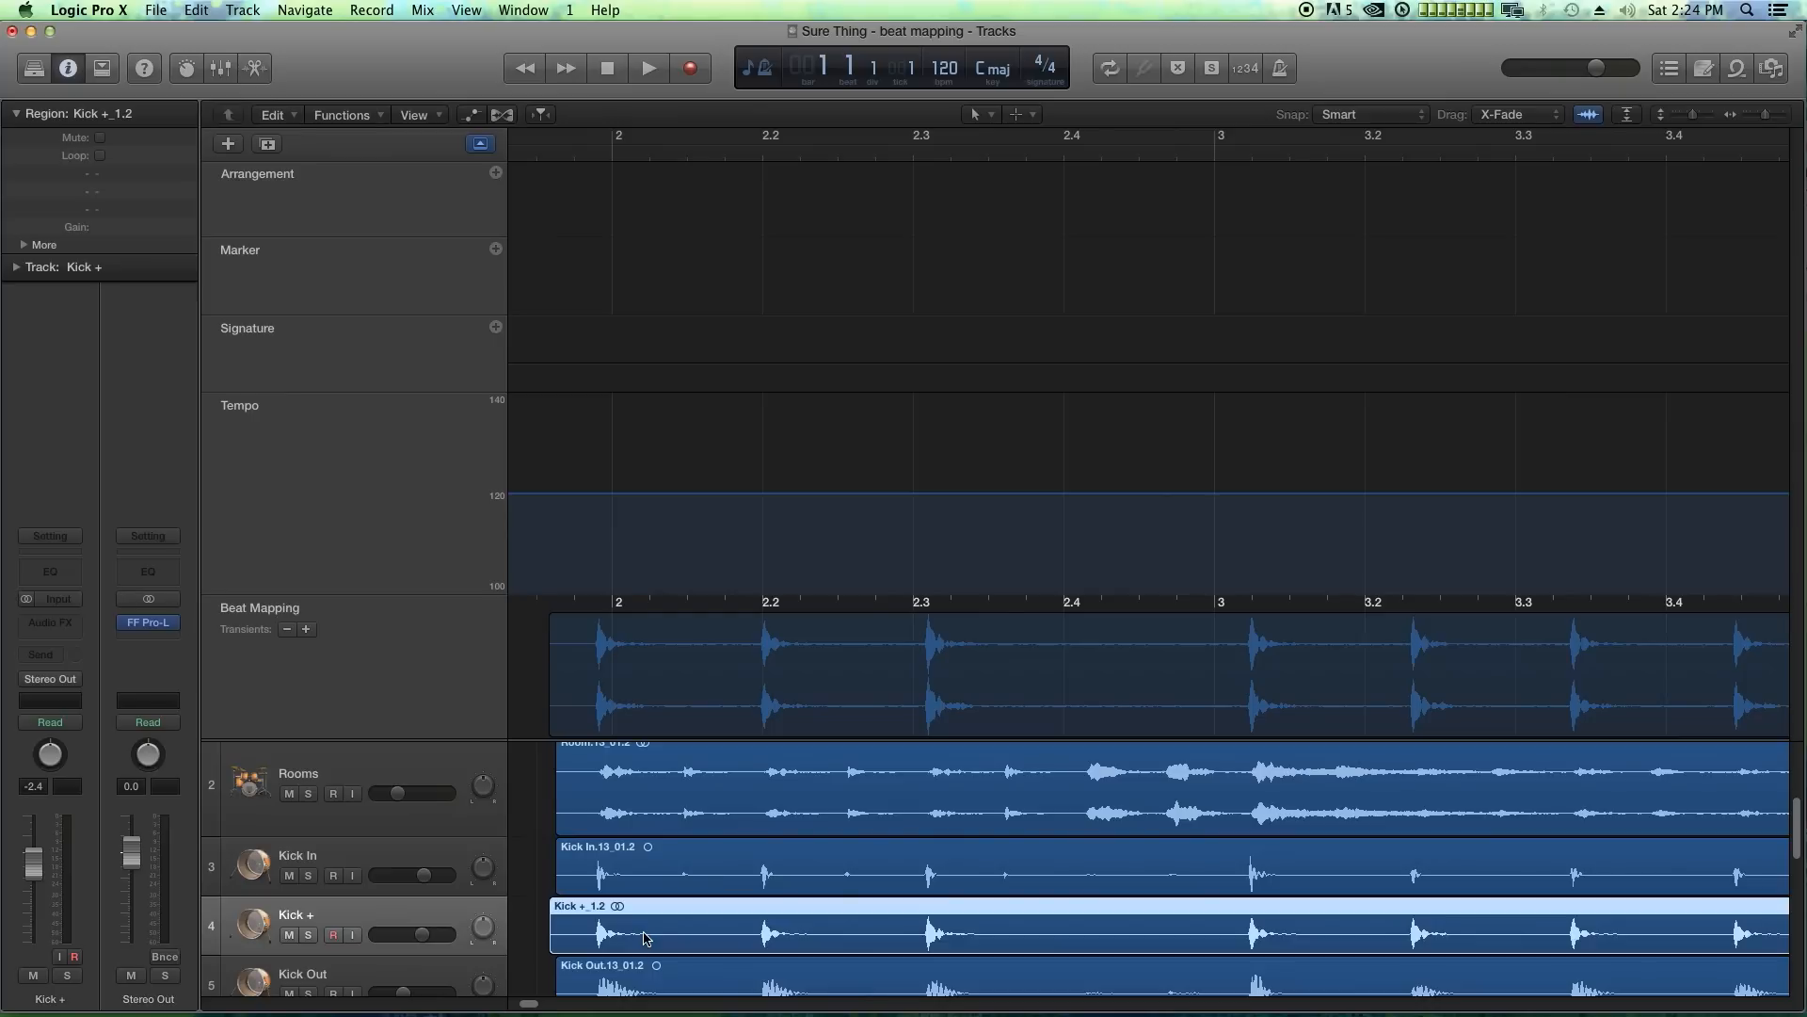
left_click(312, 610)
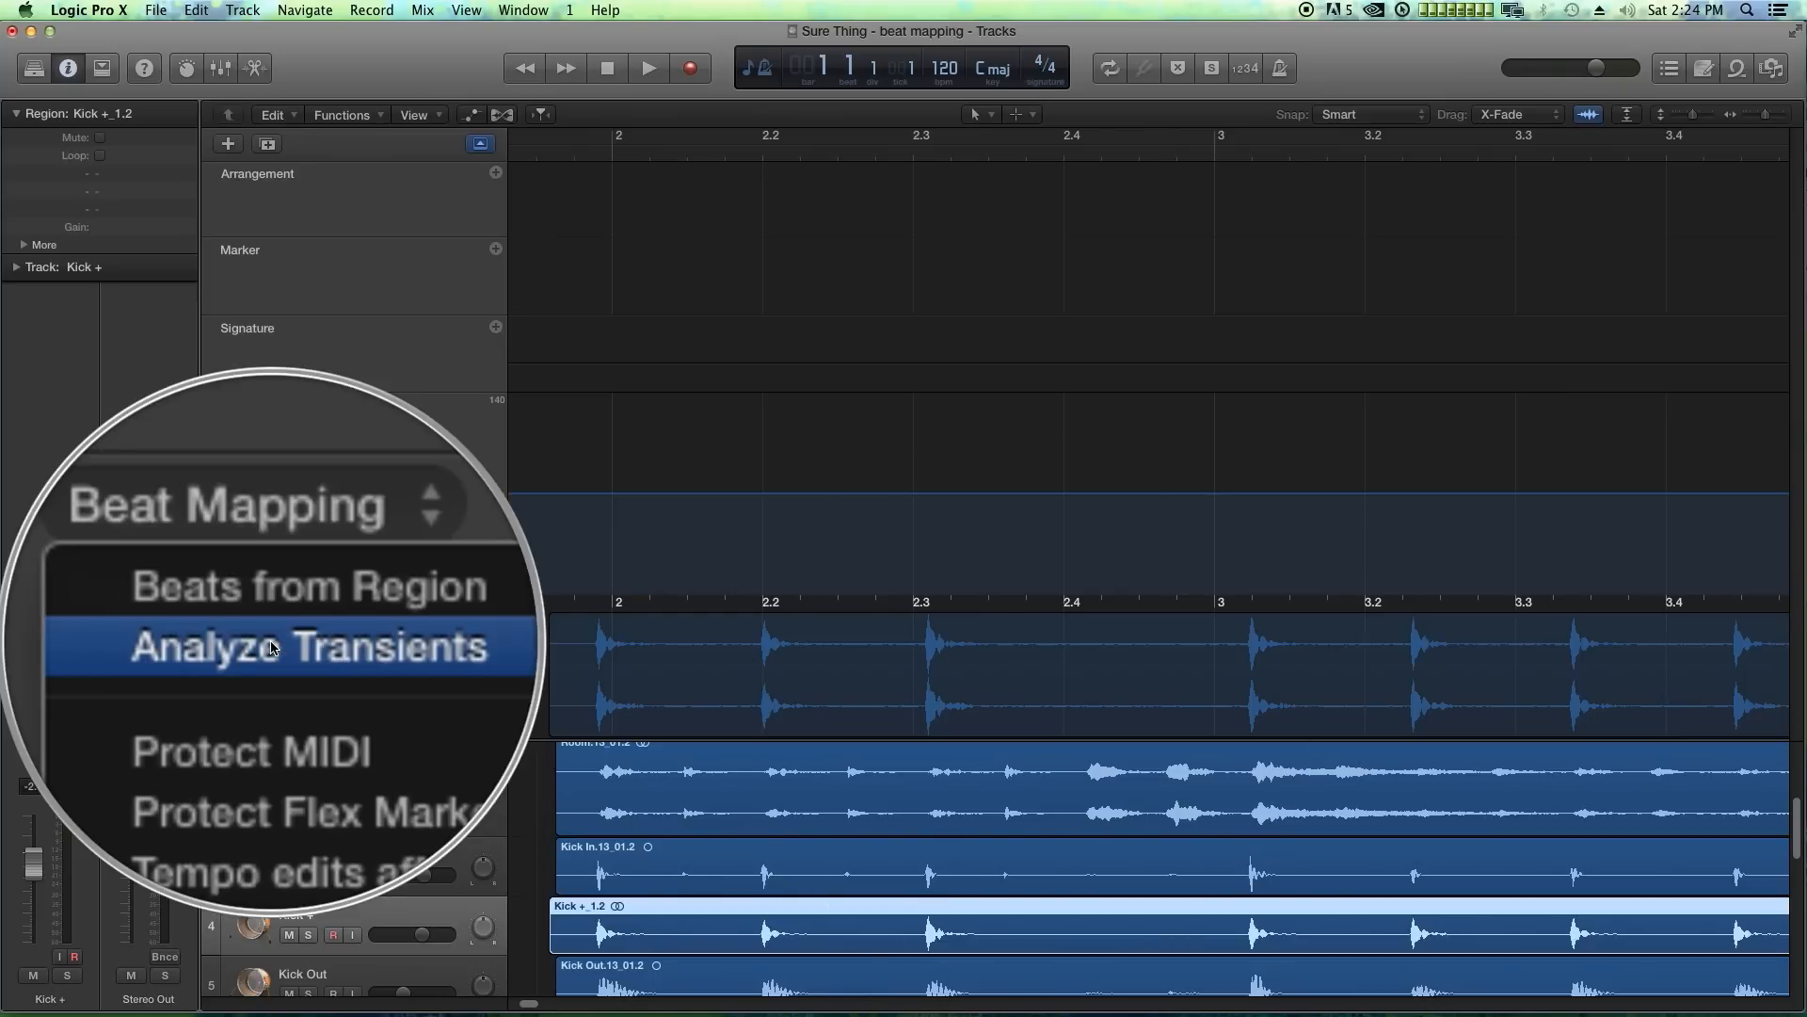
left_click(270, 640)
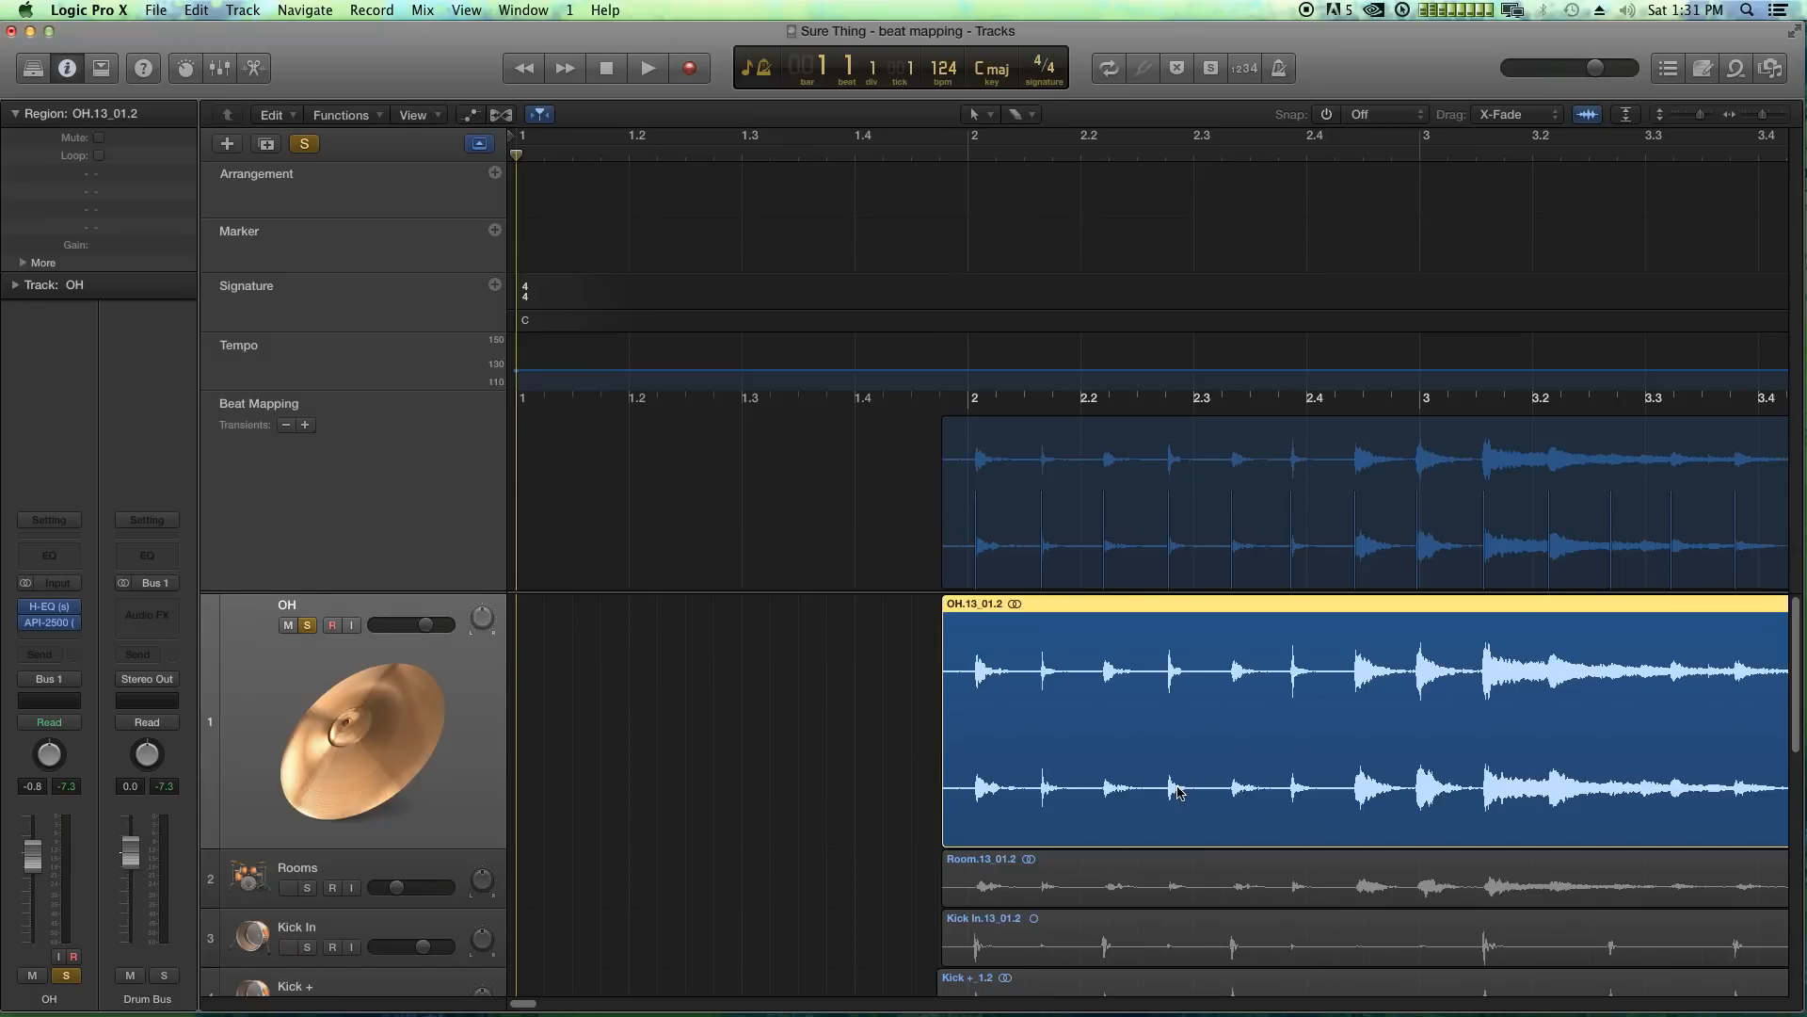
- Select the OH region and connect bar 2 to its first transient in the Beat Mapping track
left_click(847, 697)
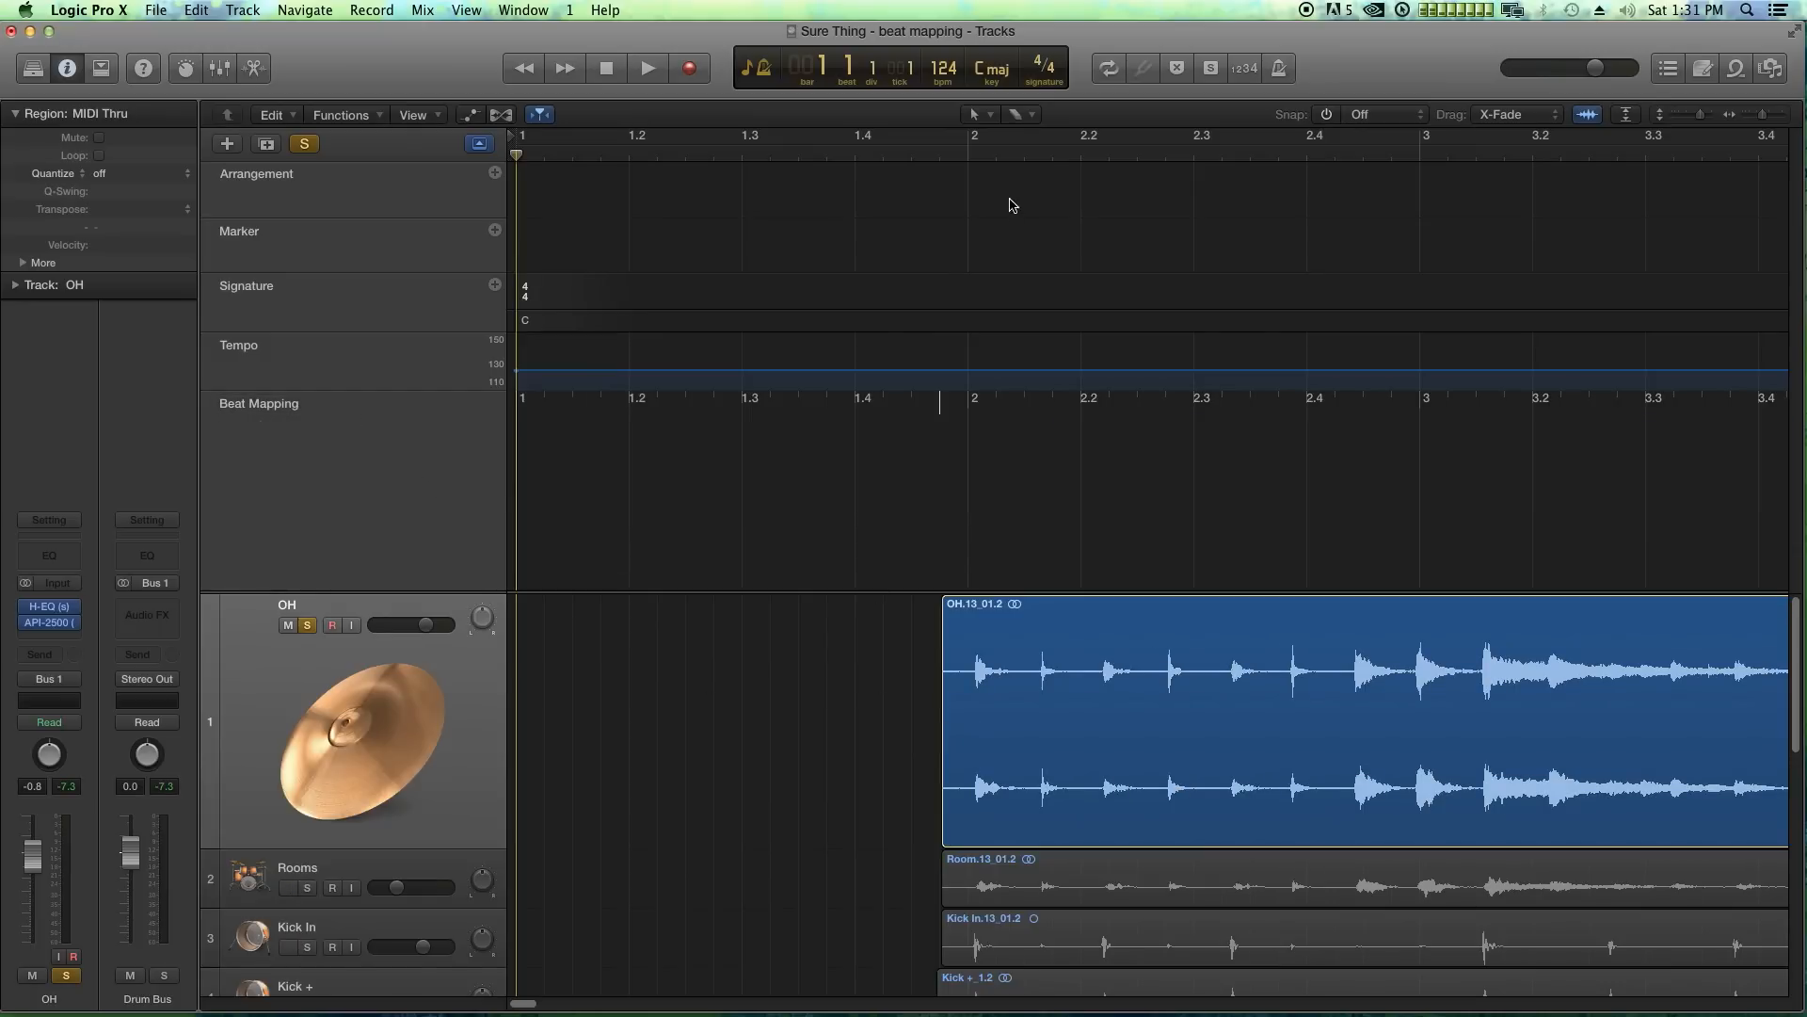
left_click(969, 154)
key("super+Right")
key("super+Right")
key("super+Right")
key("super+Right")
key("super+Right")
key("super+Right")
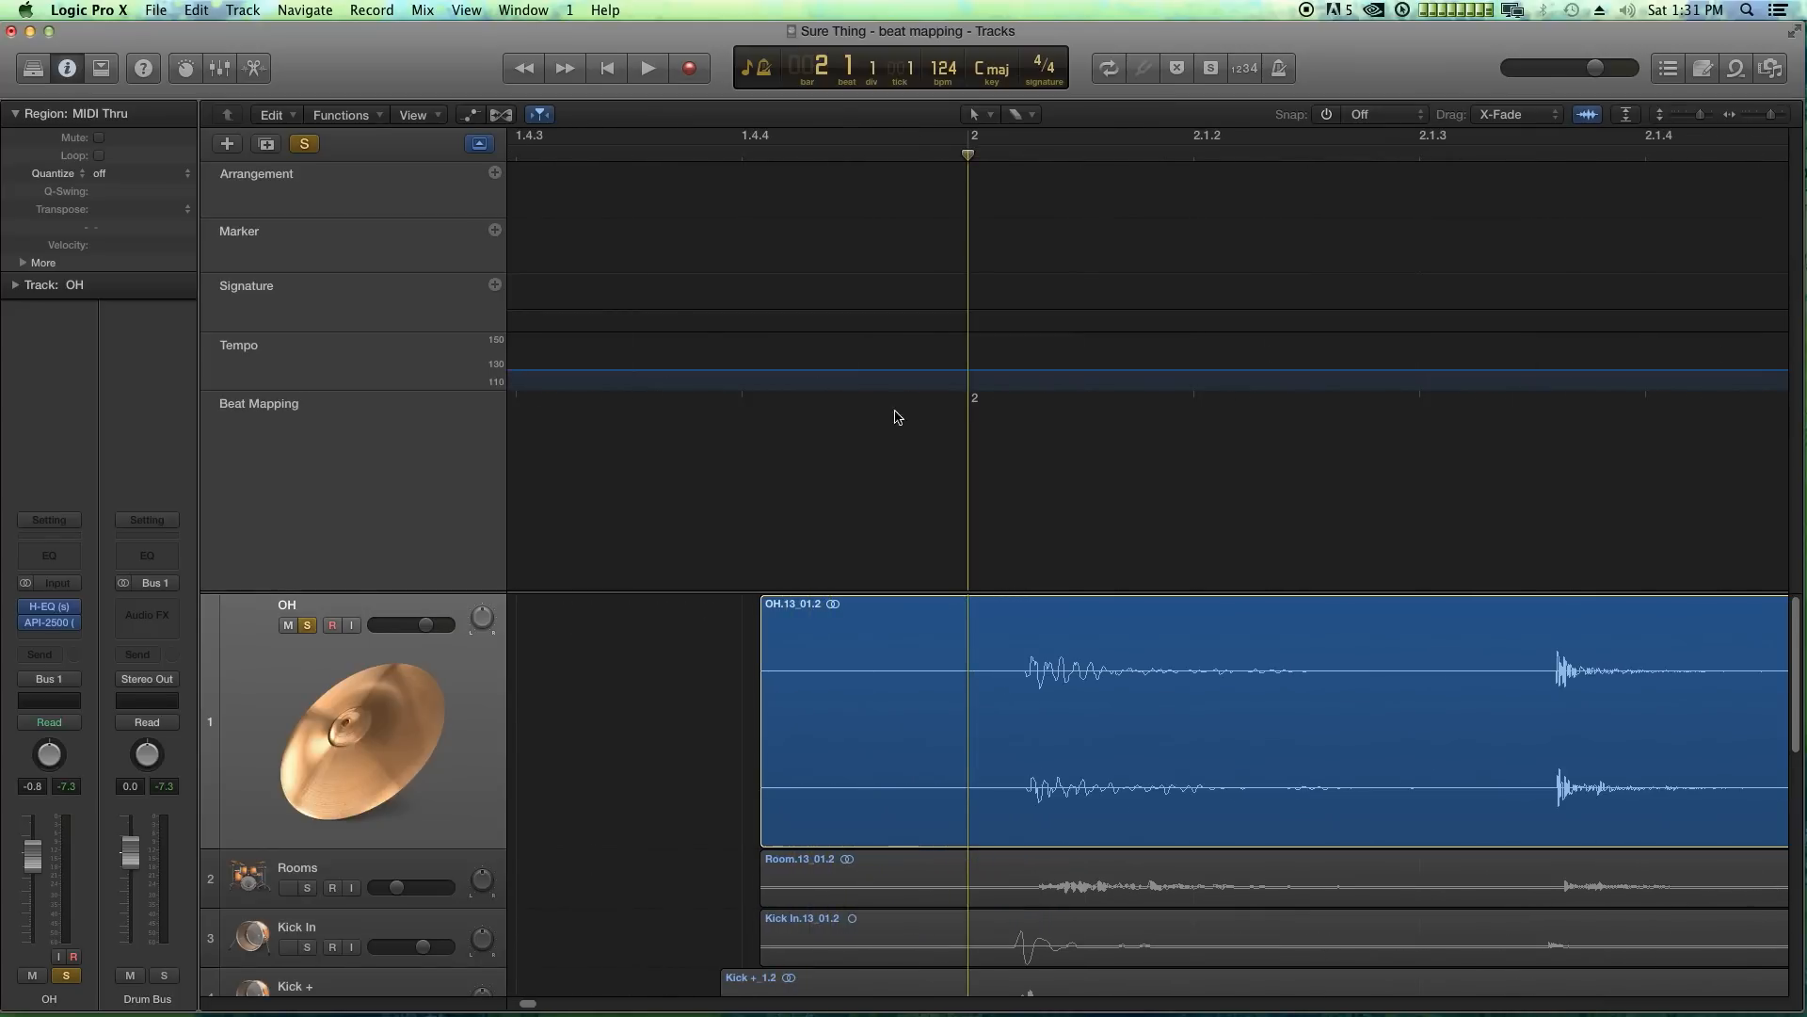
left_click(1031, 722)
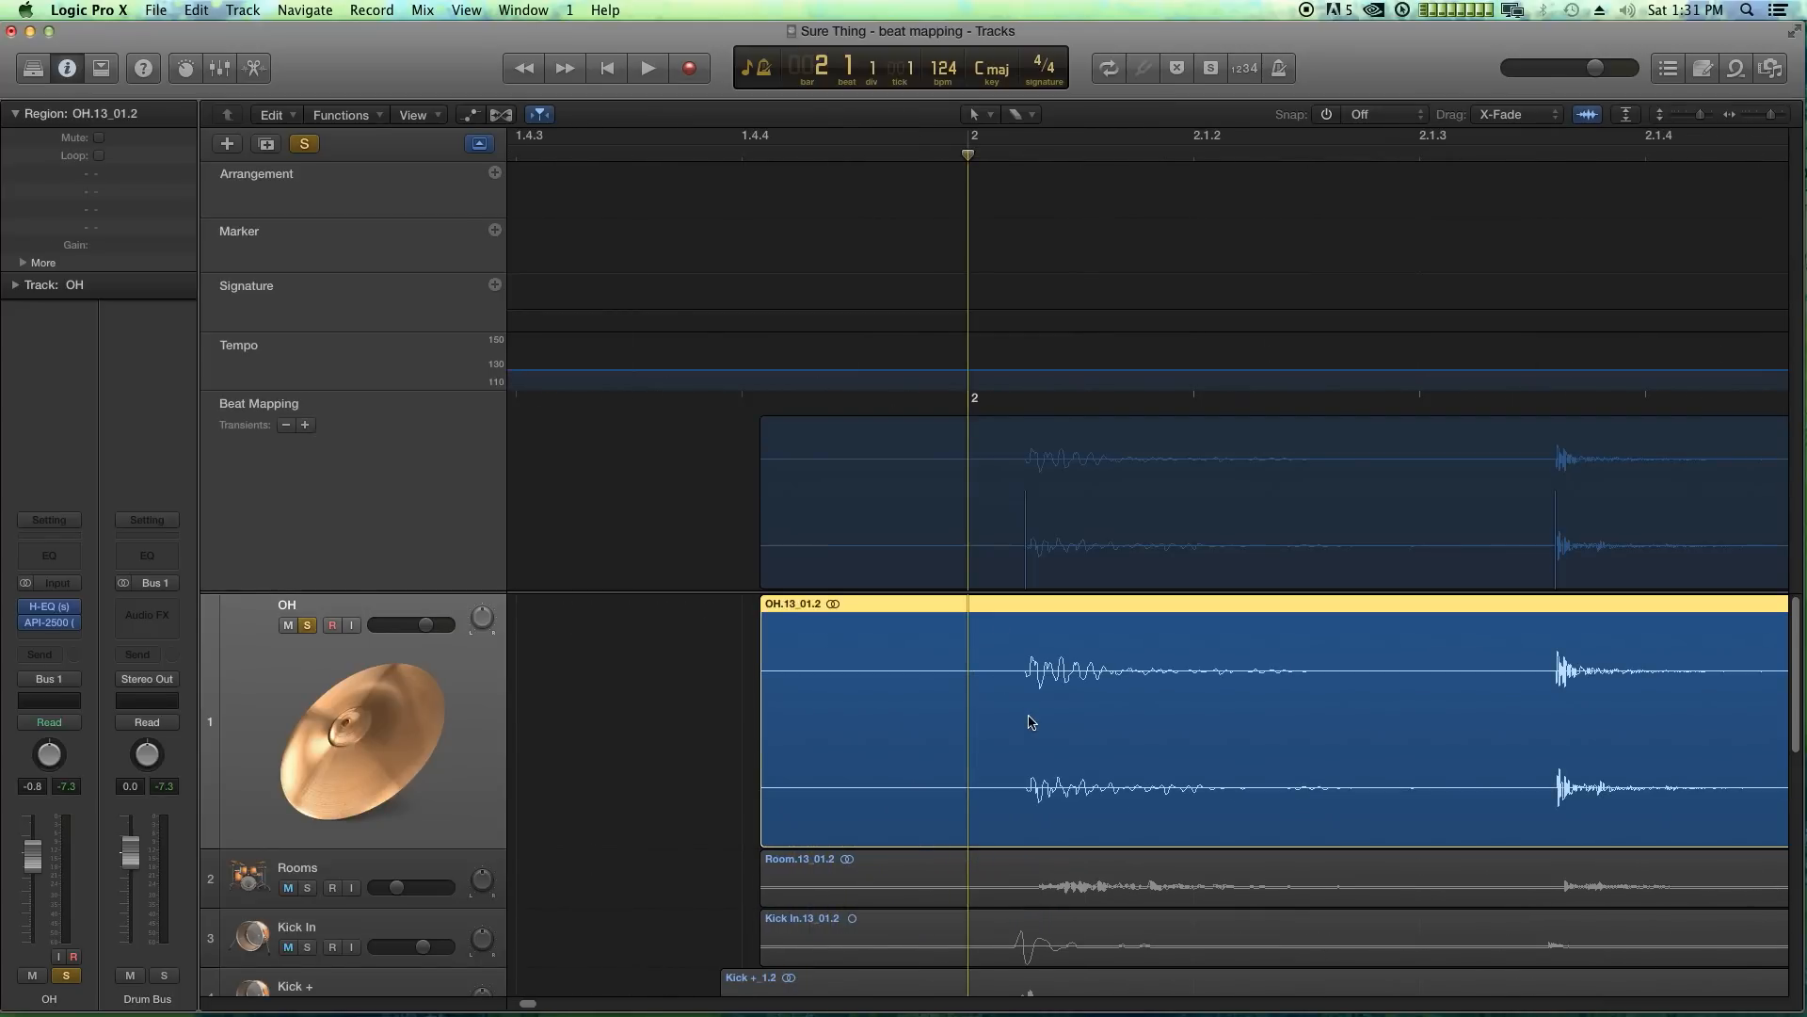
left_click(674, 734)
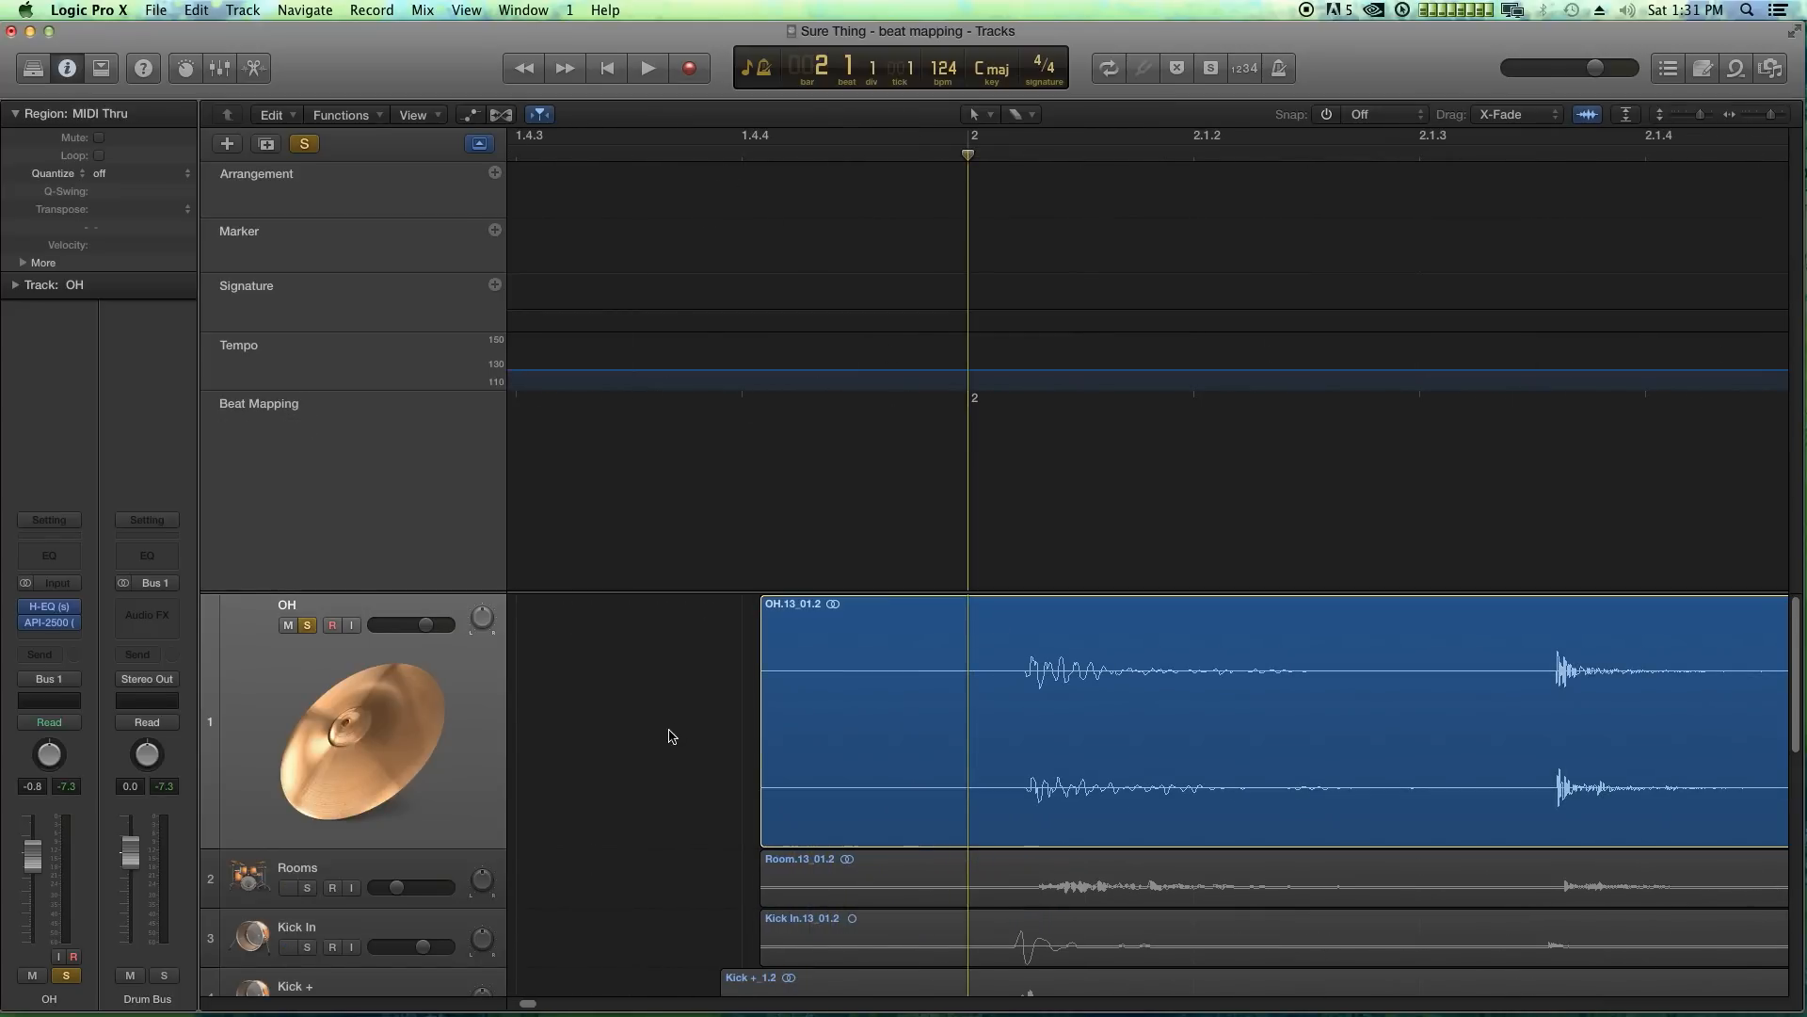
left_click(812, 756)
left_click(737, 155)
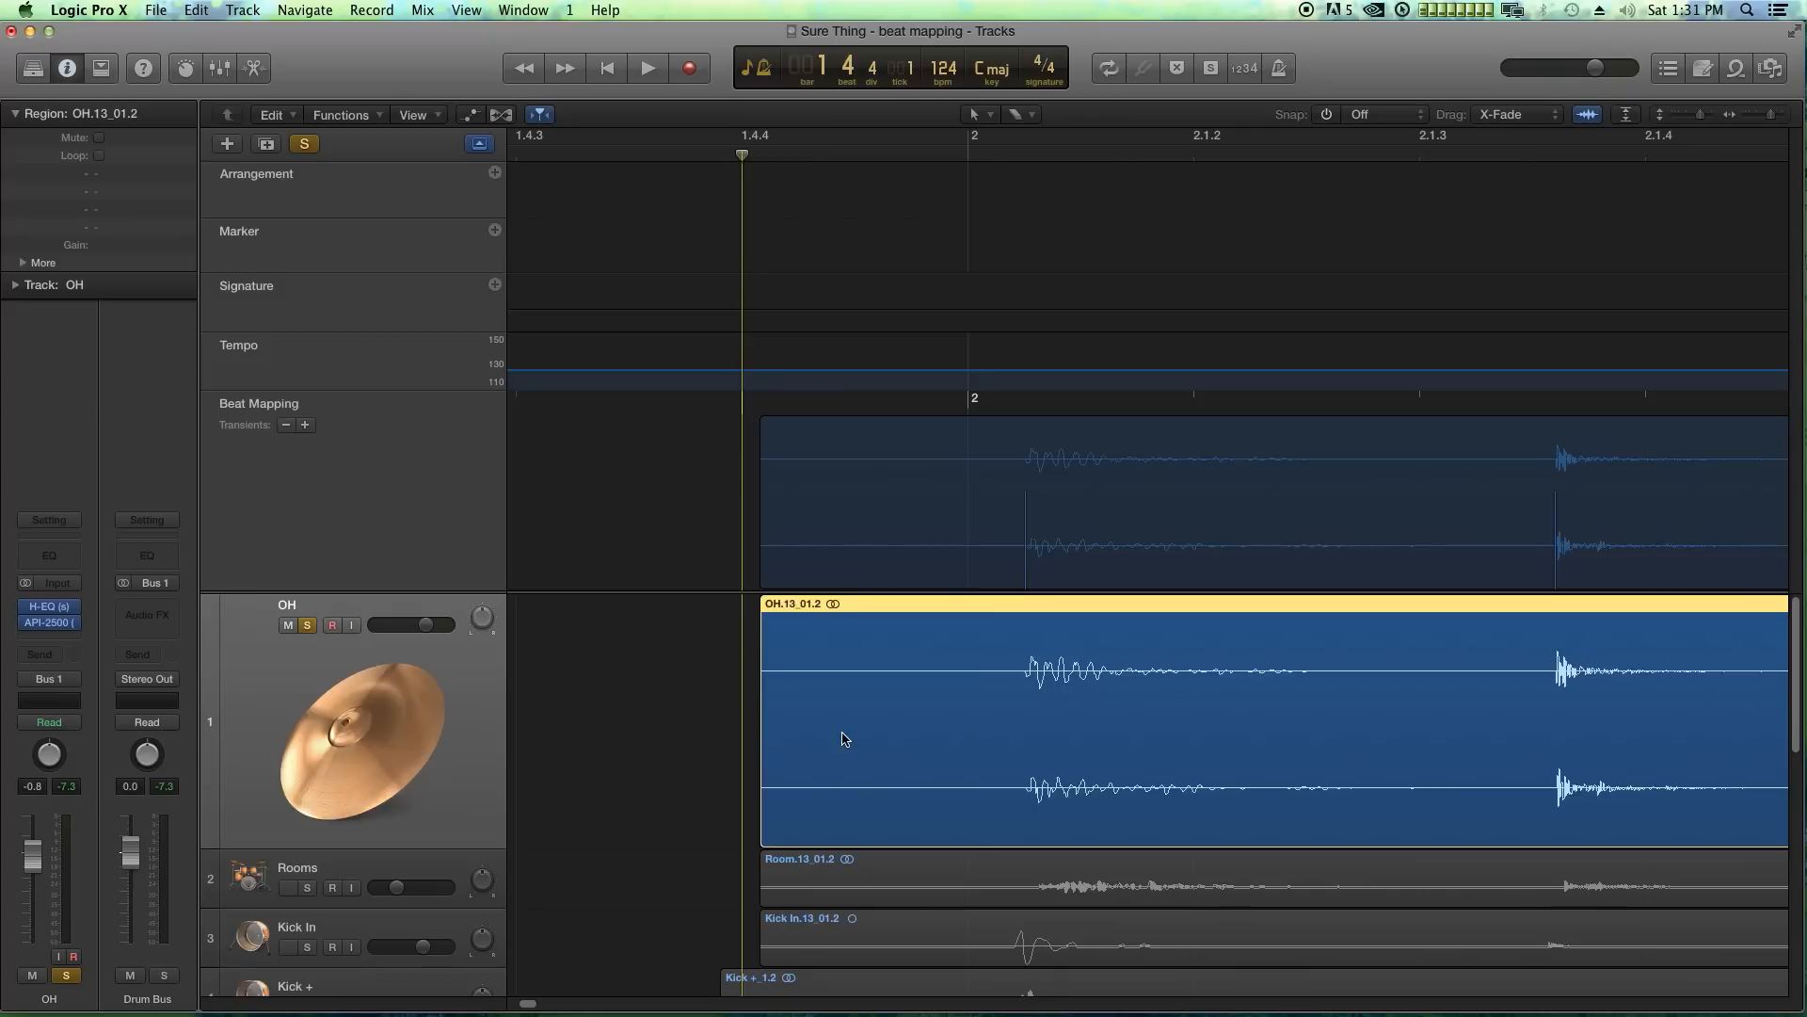
left_click_drag(969, 407, 1047, 548)
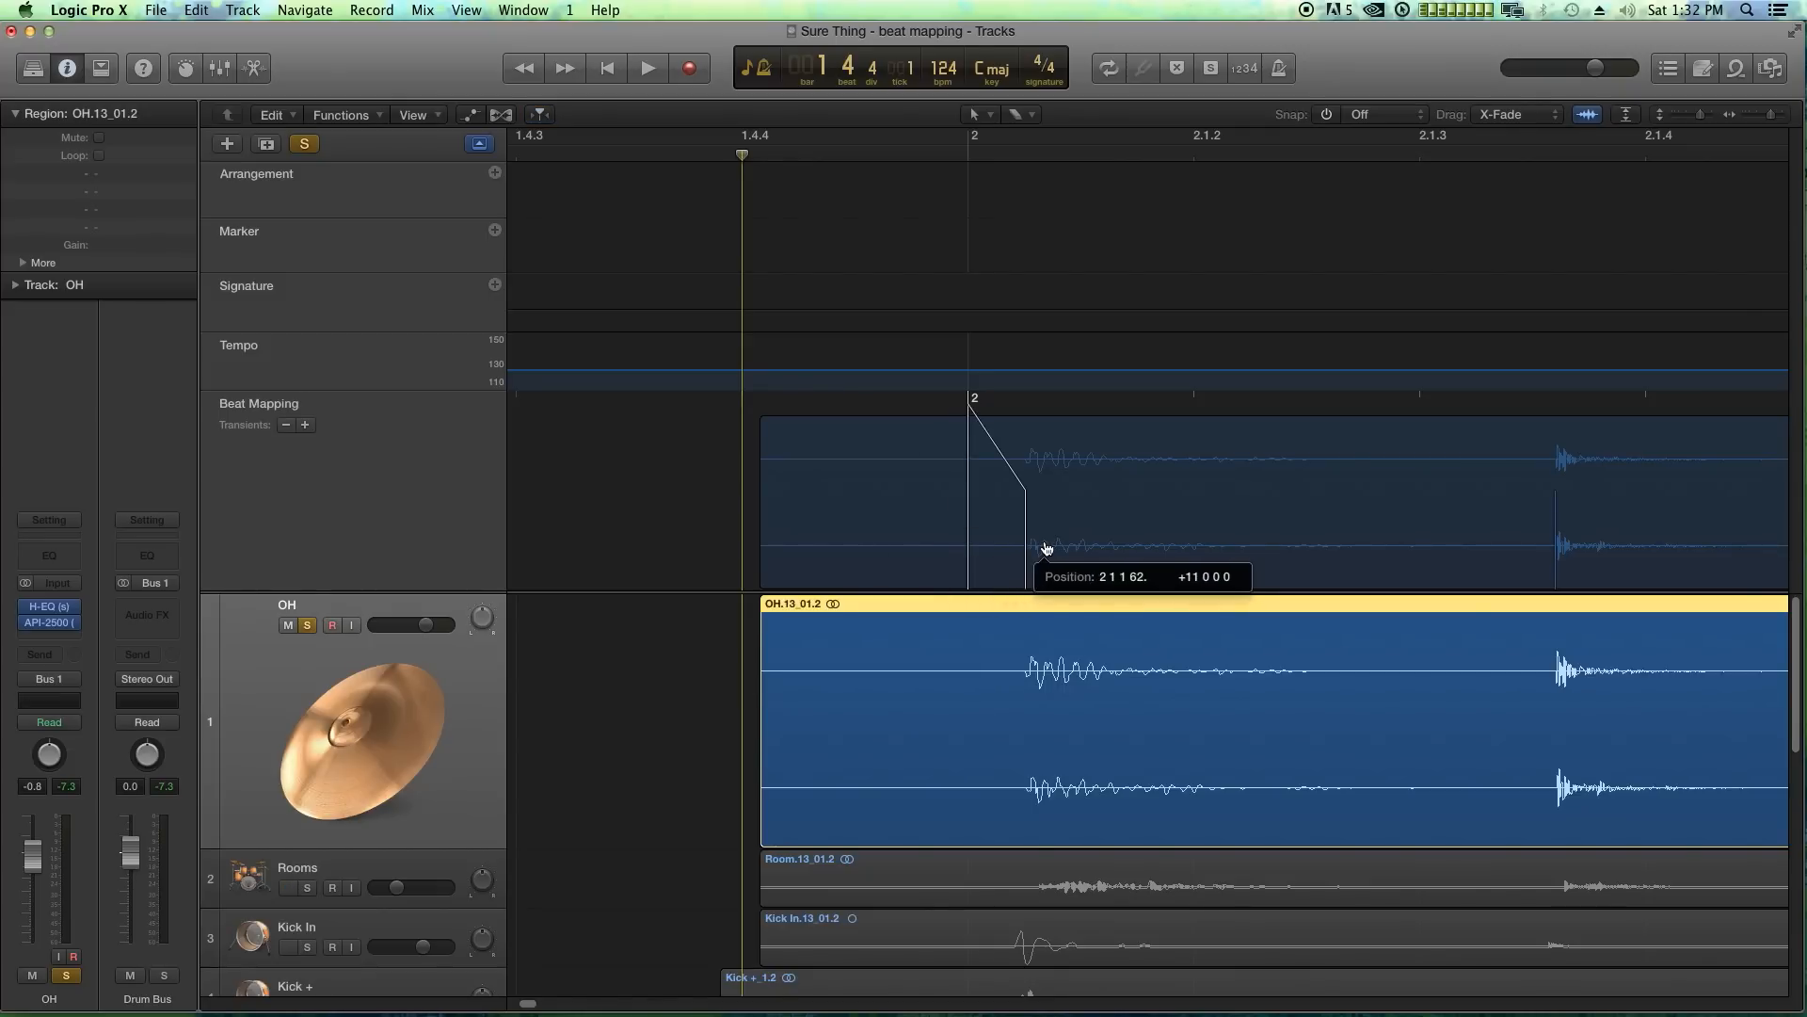
left_click_drag(1047, 548, 1045, 542)
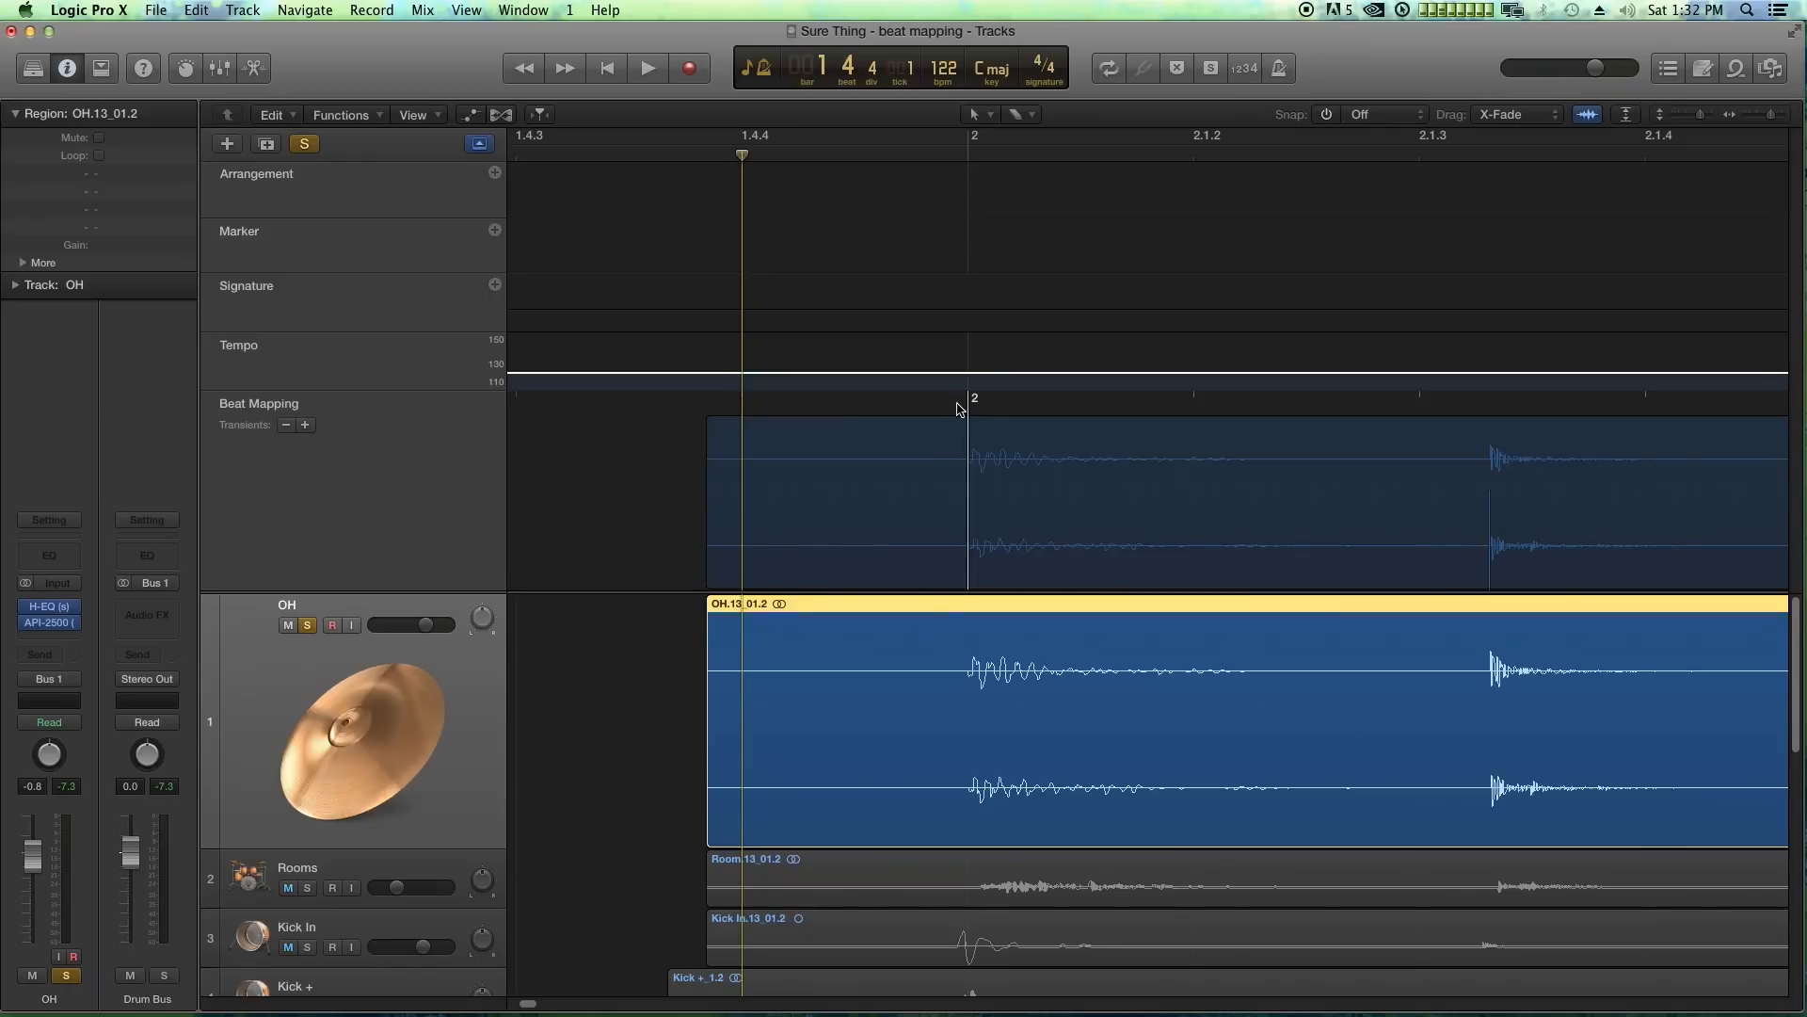
- Listen from bar 2 to locate the next downbeat and map bar 3 to that OH transient
key("super+Left")
key("super+Left")
left_click(813, 154)
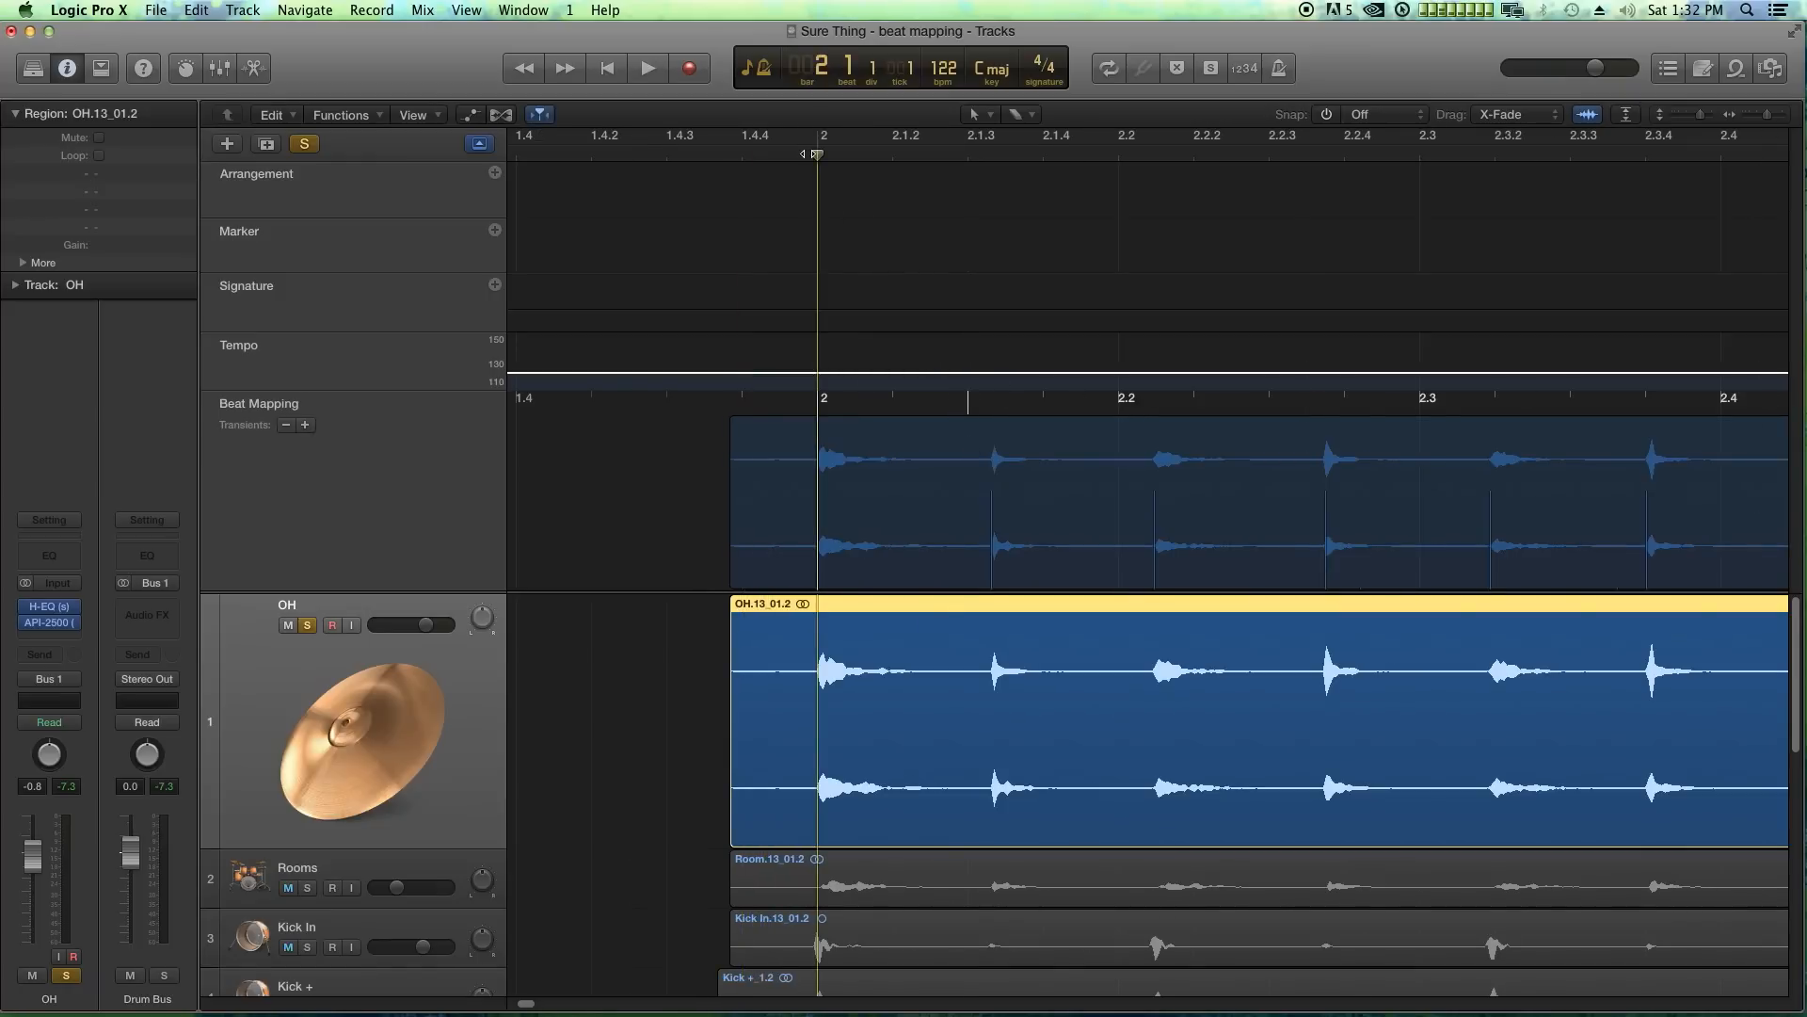
key("space")
key("super+Left")
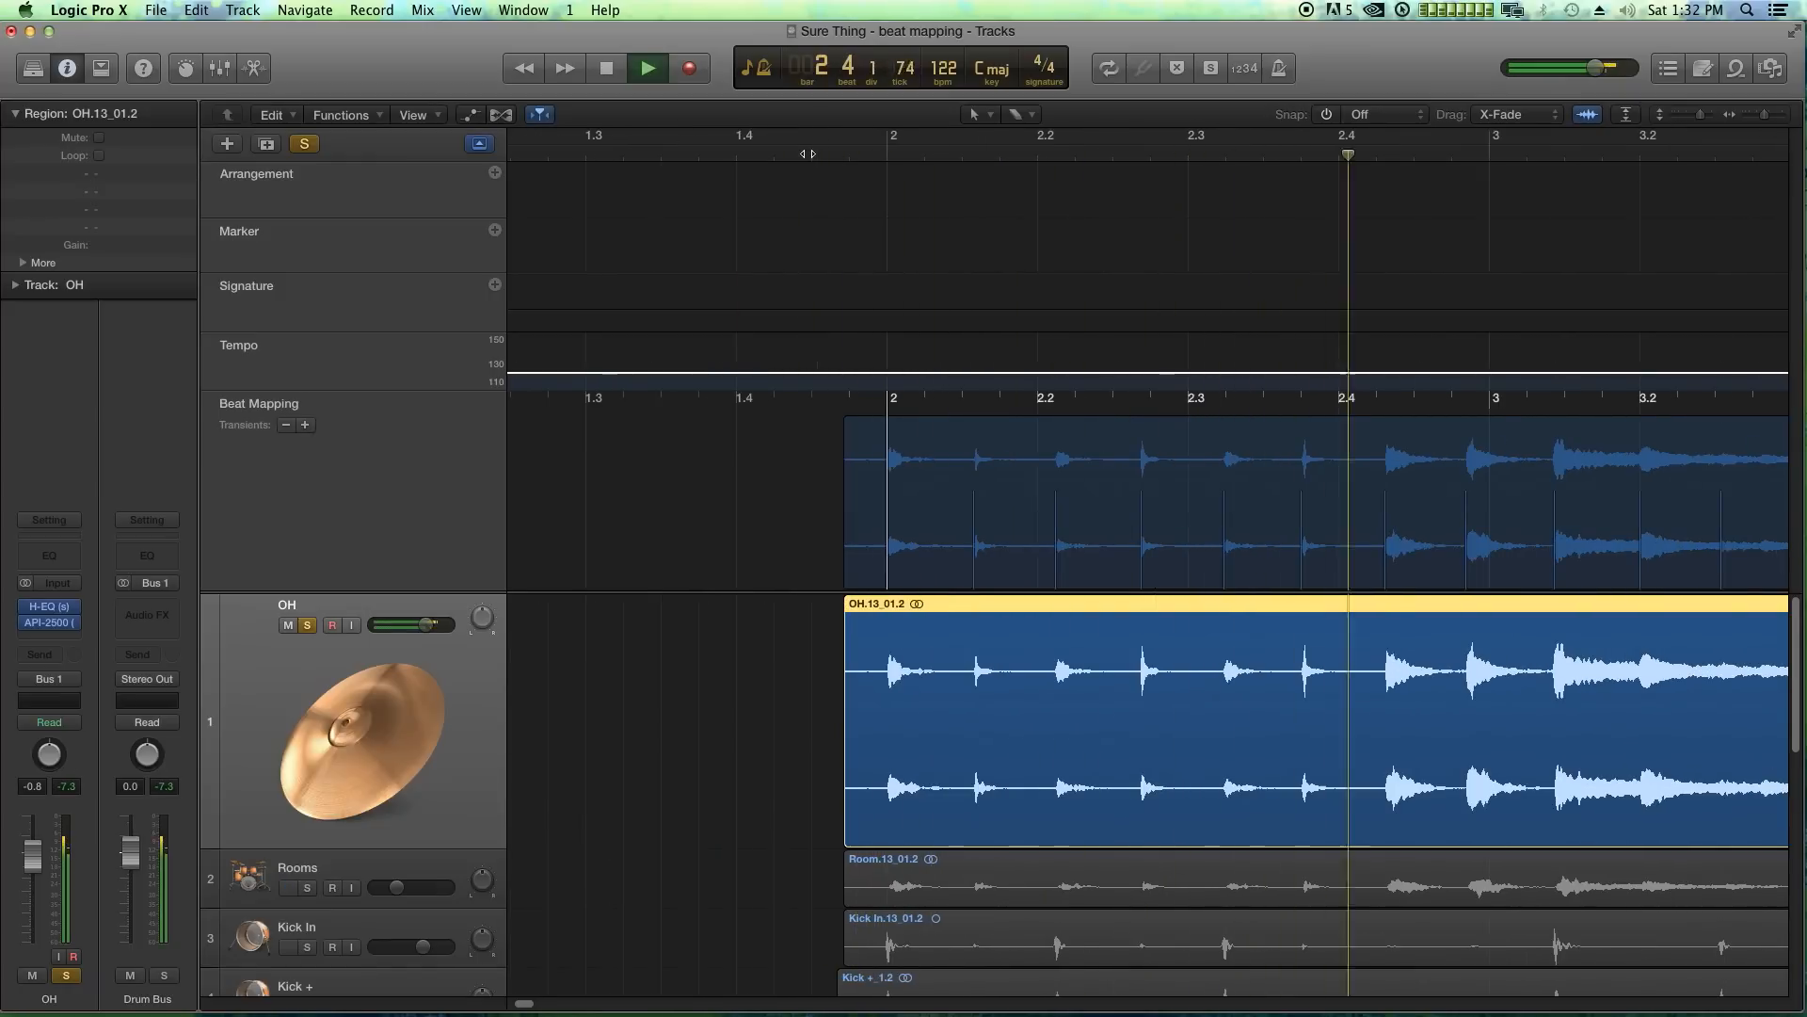
key("space")
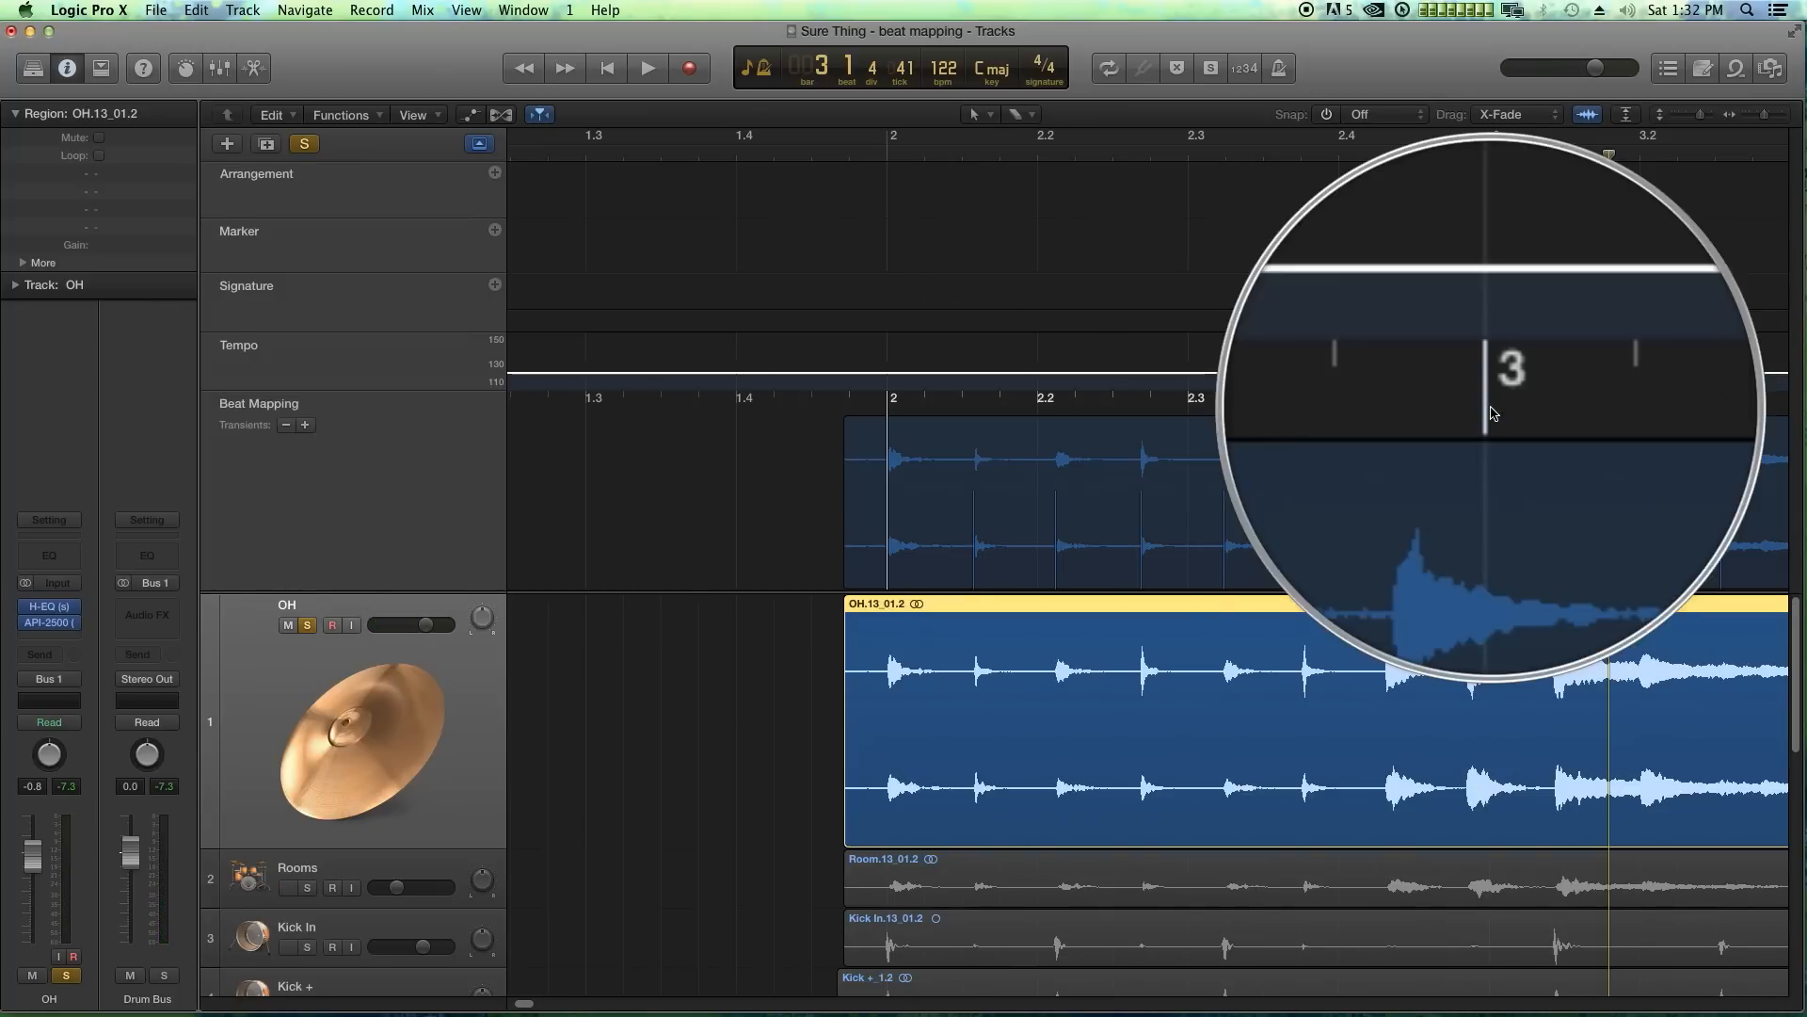
left_click_drag(1492, 414, 1566, 538)
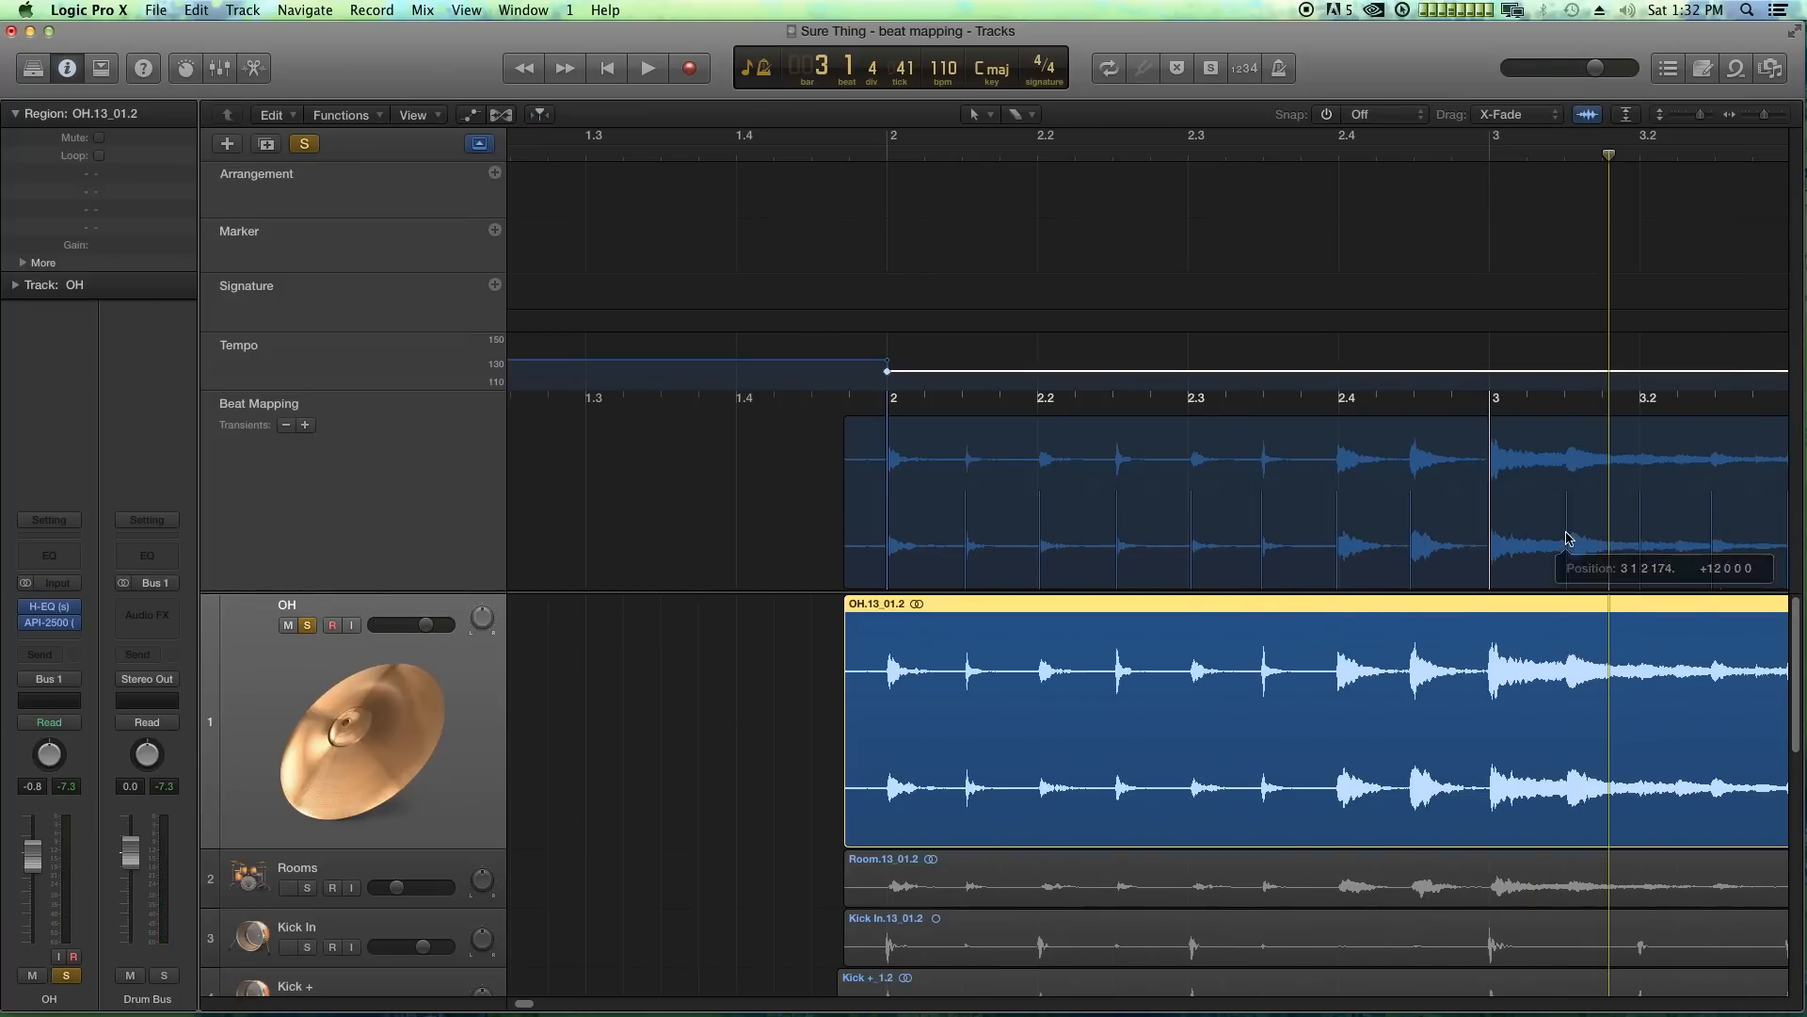
- Check the mapped bar by playing it from bar 2, and again with the metronome on from shortly before bar 2
left_click(887, 148)
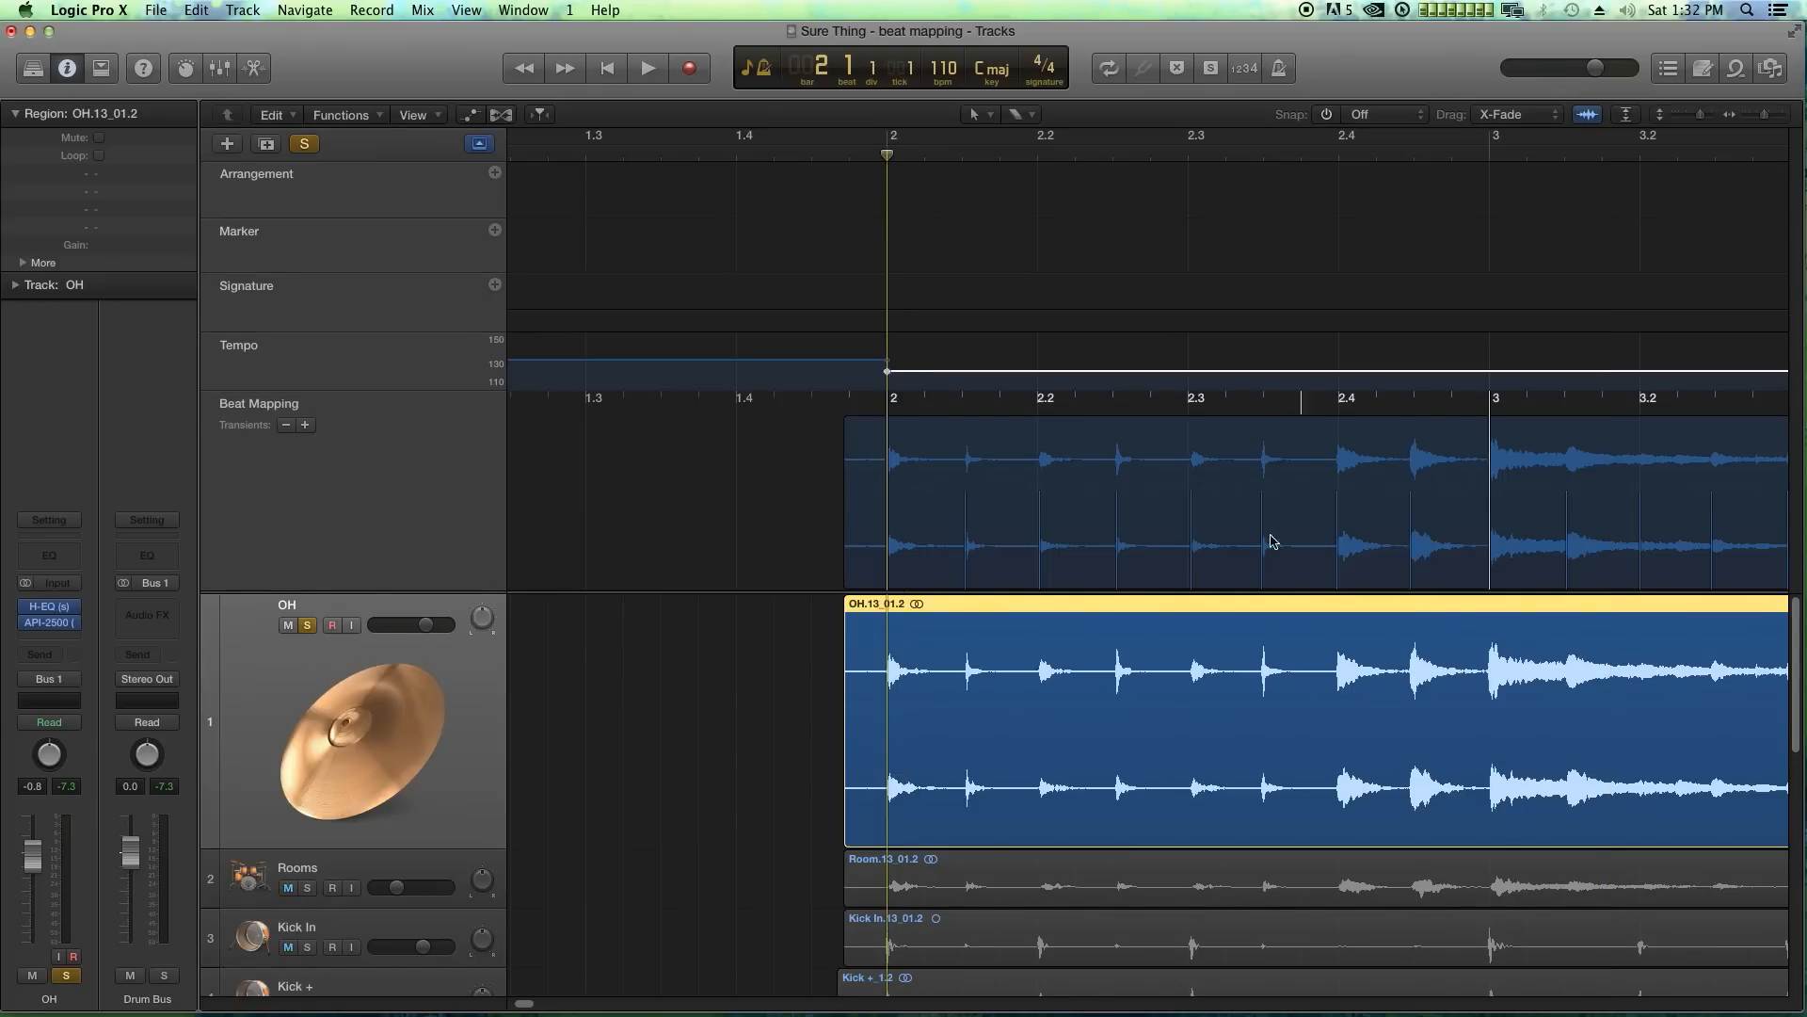
key("space")
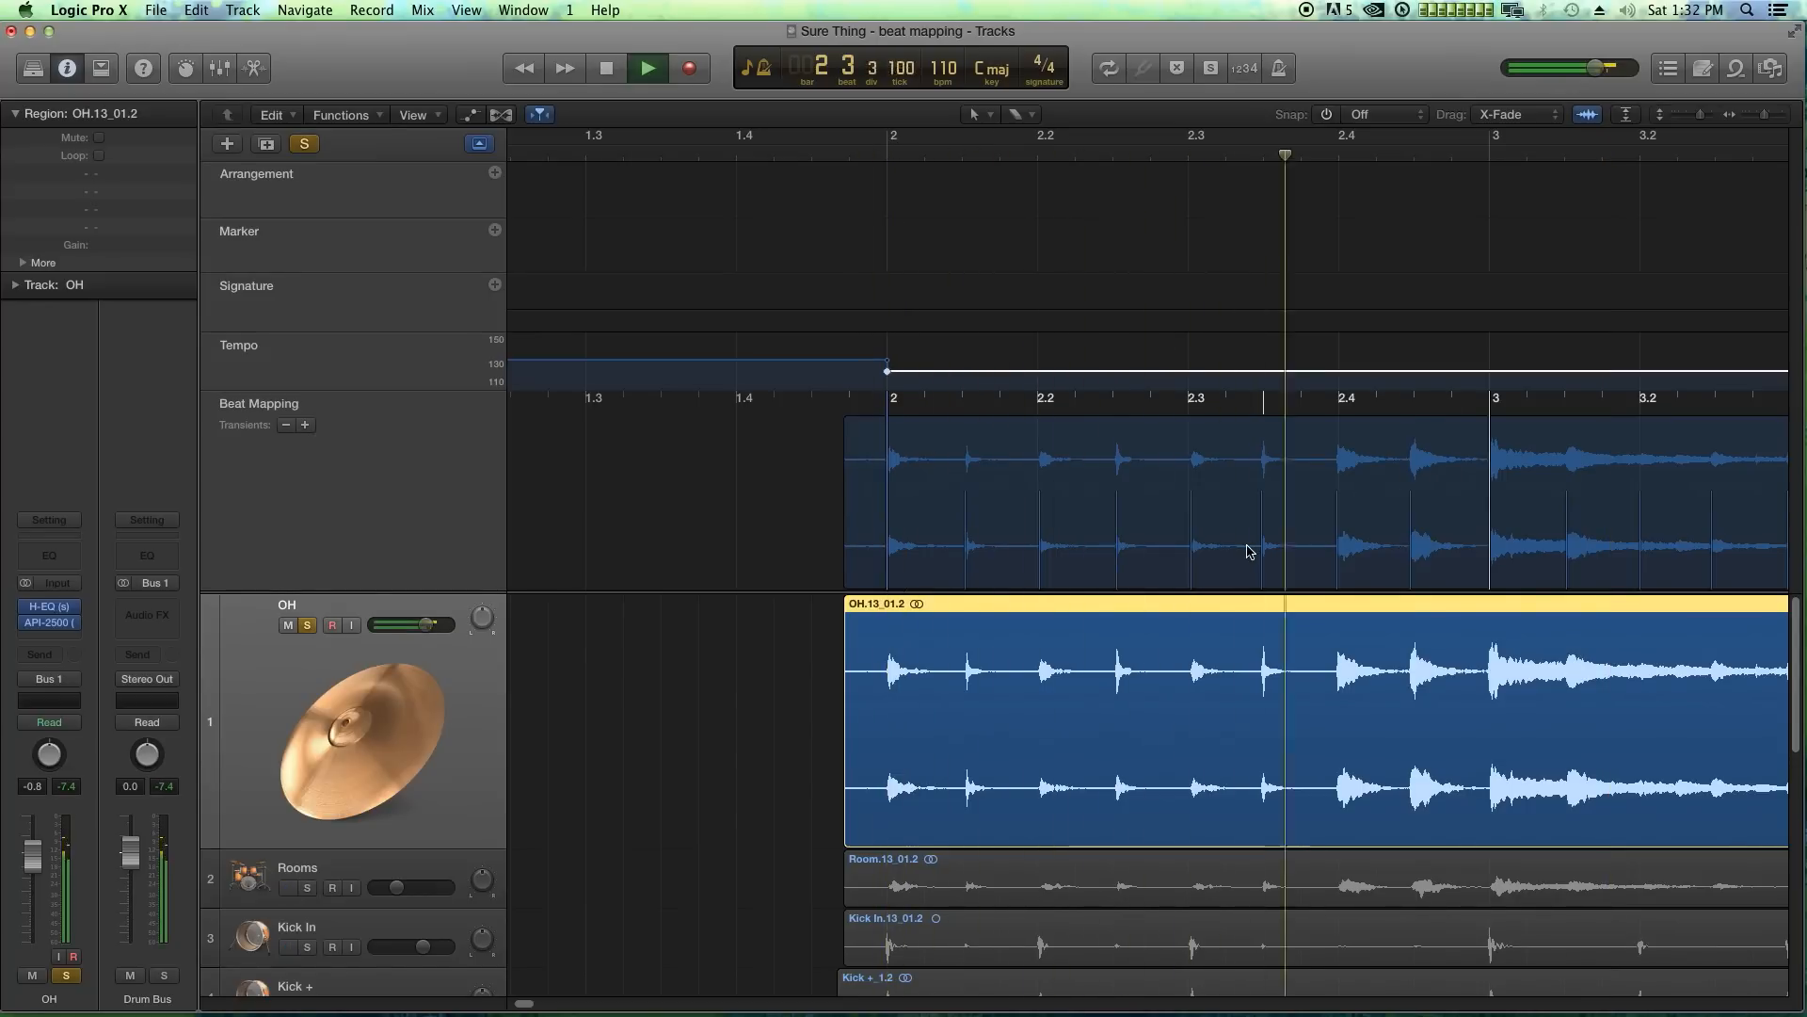
key("space")
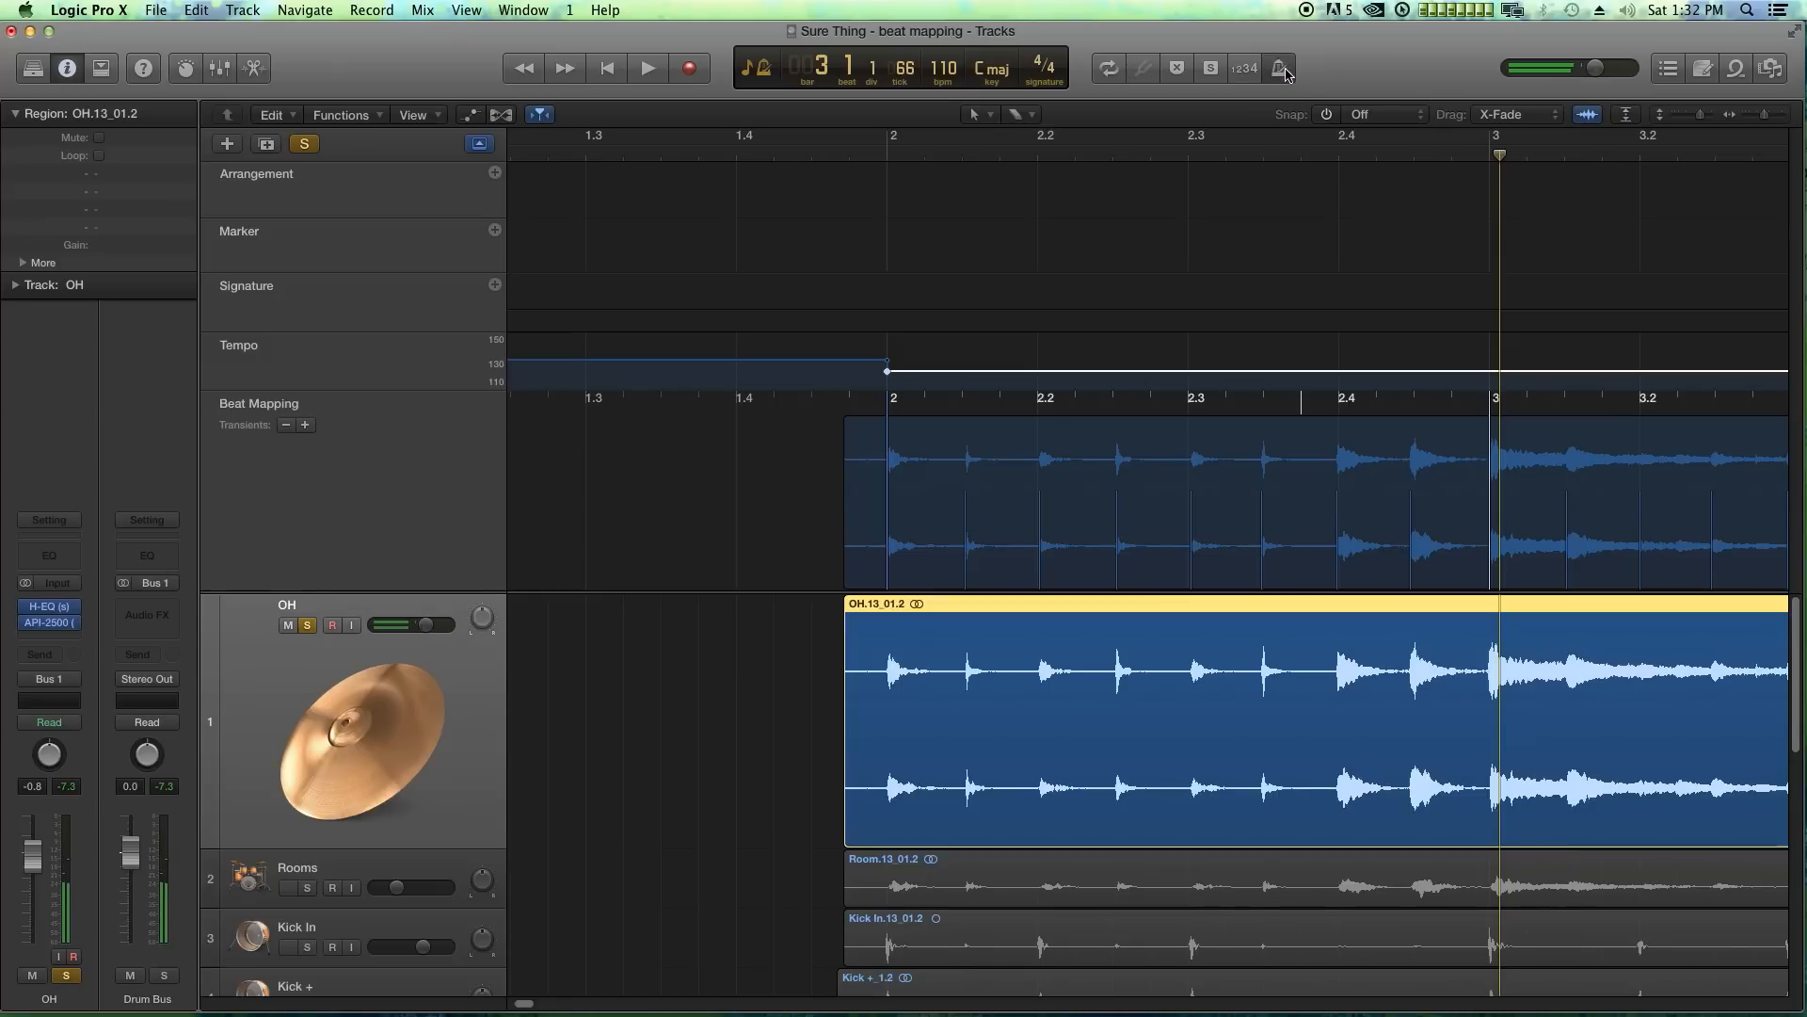
left_click(1280, 69)
left_click(679, 154)
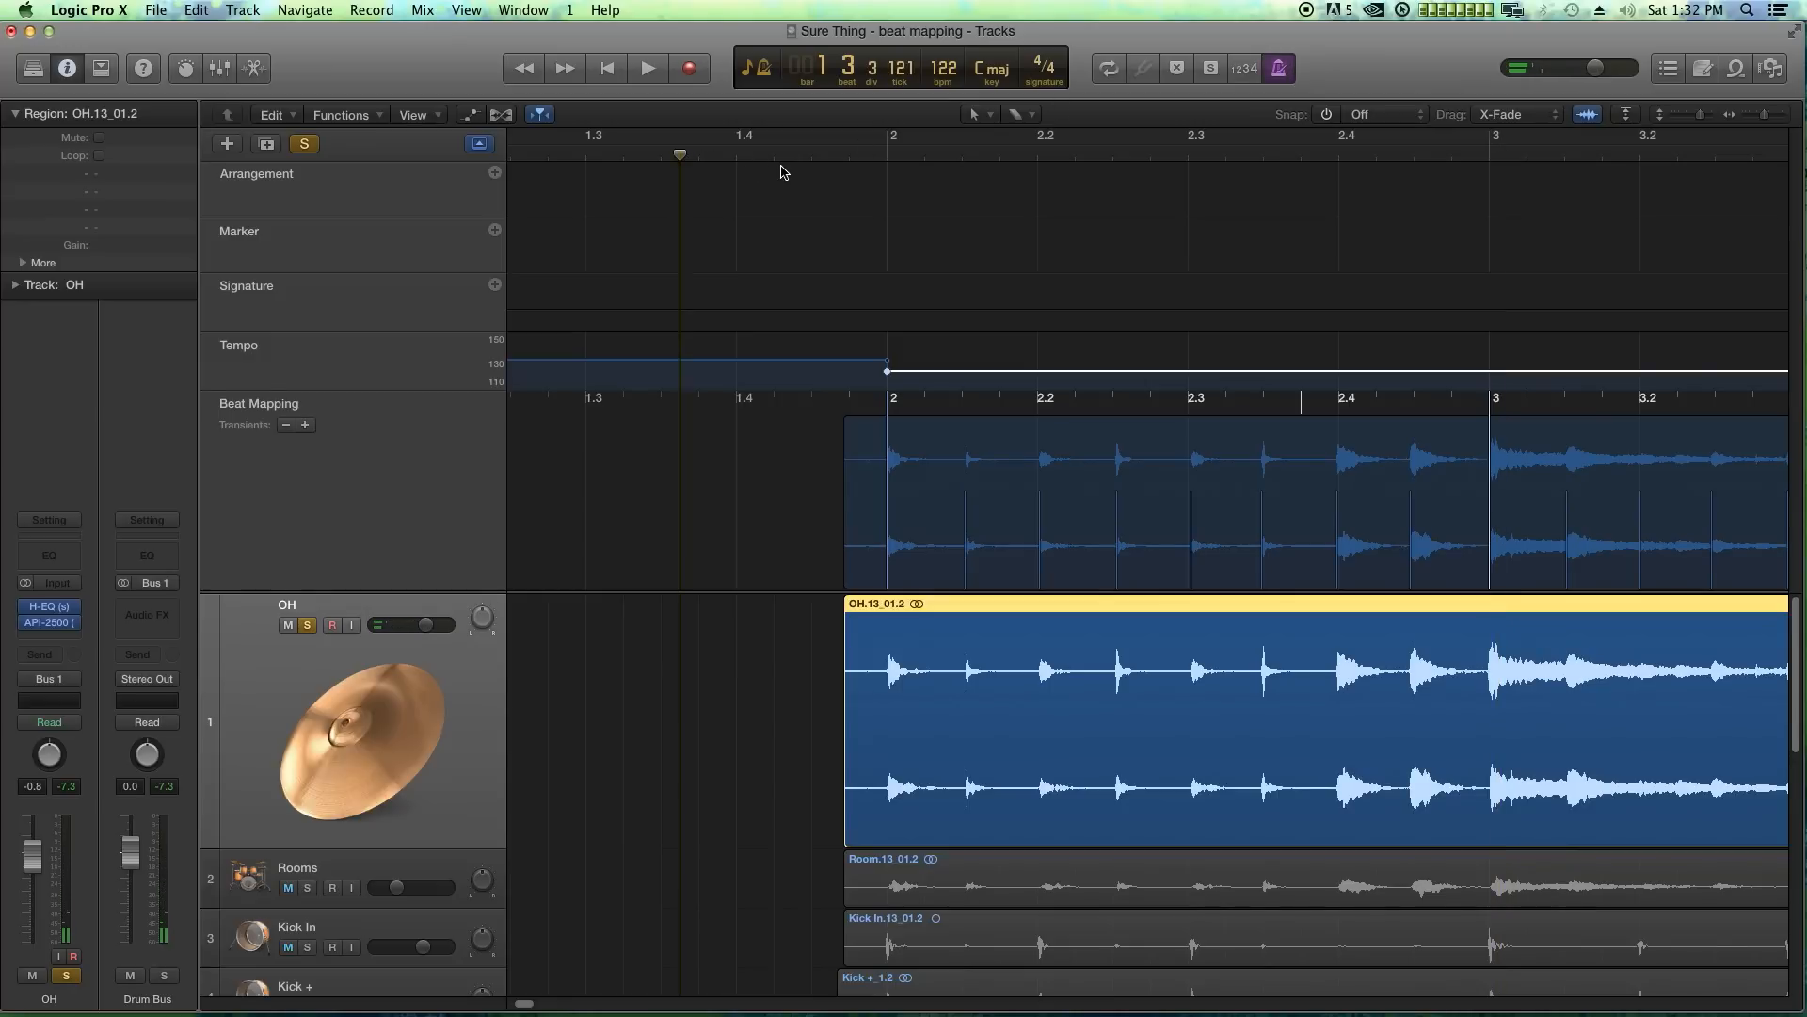
key("space")
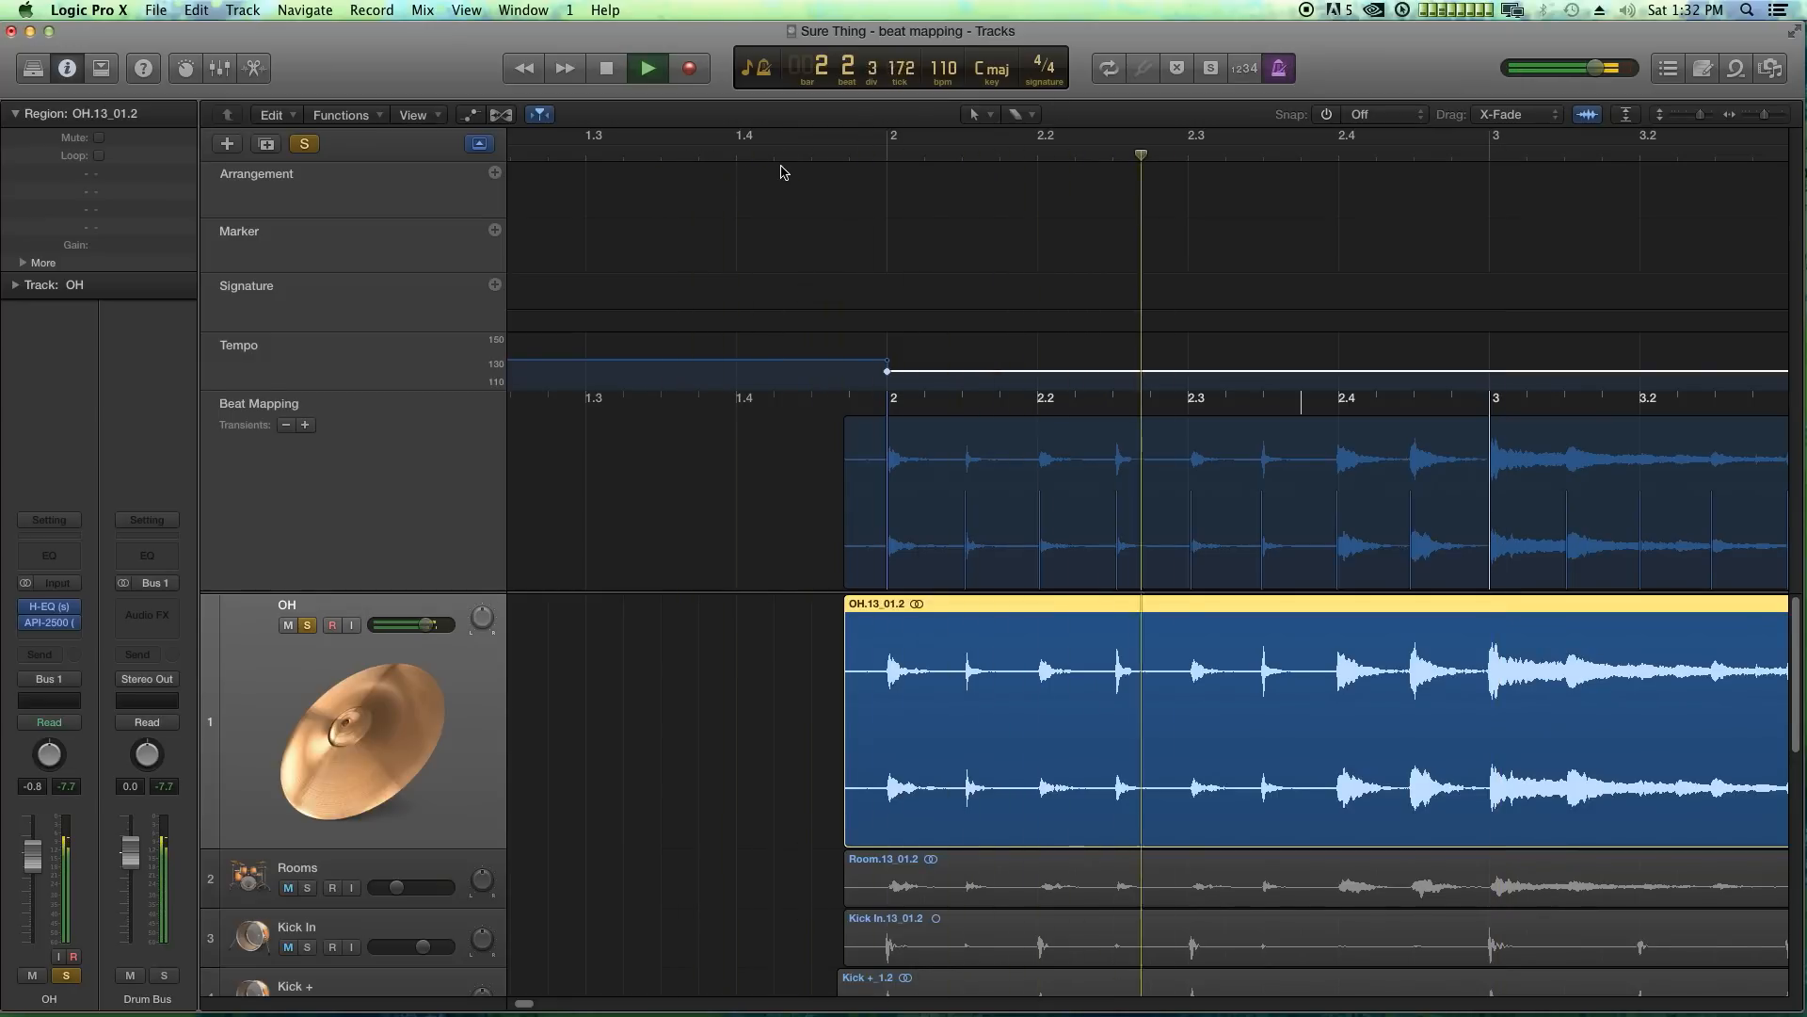
key("space")
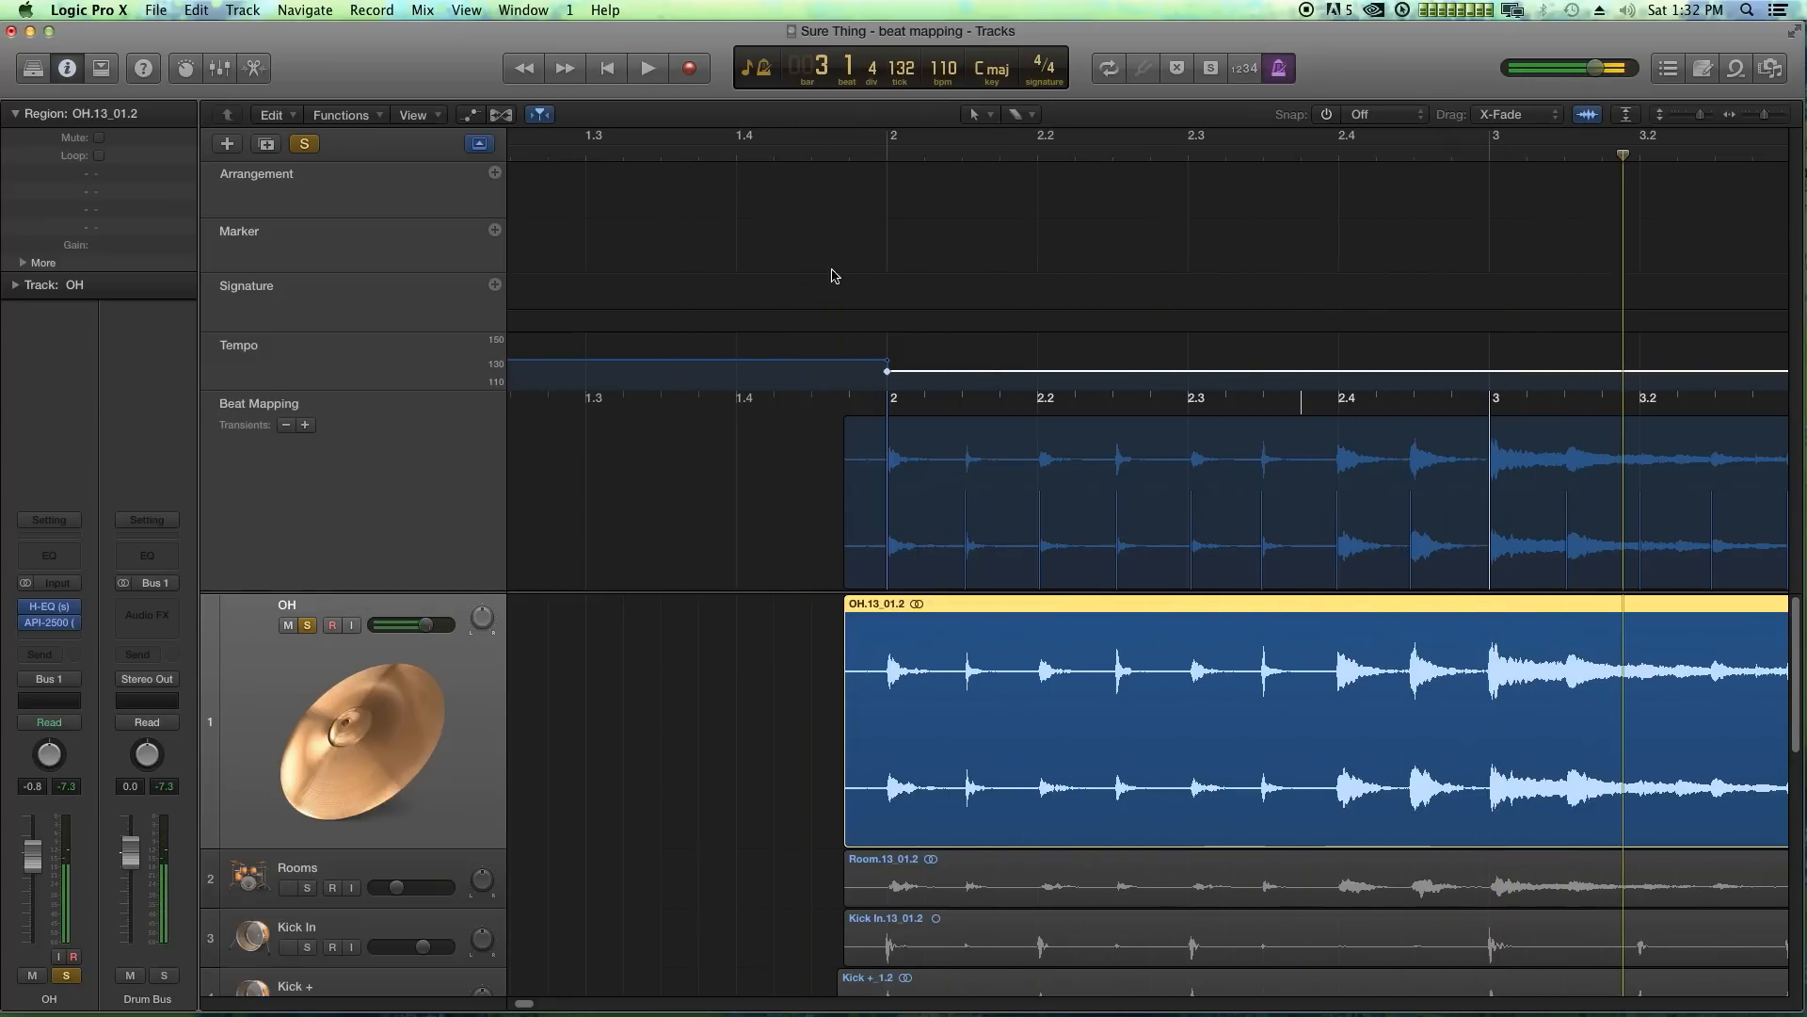
- Try mapping beats 2, 3 and 4 of bar 2 to their OH transients, and undo these beat mappings
left_click_drag(1041, 416, 1050, 523)
left_click_drag(1192, 414, 1196, 542)
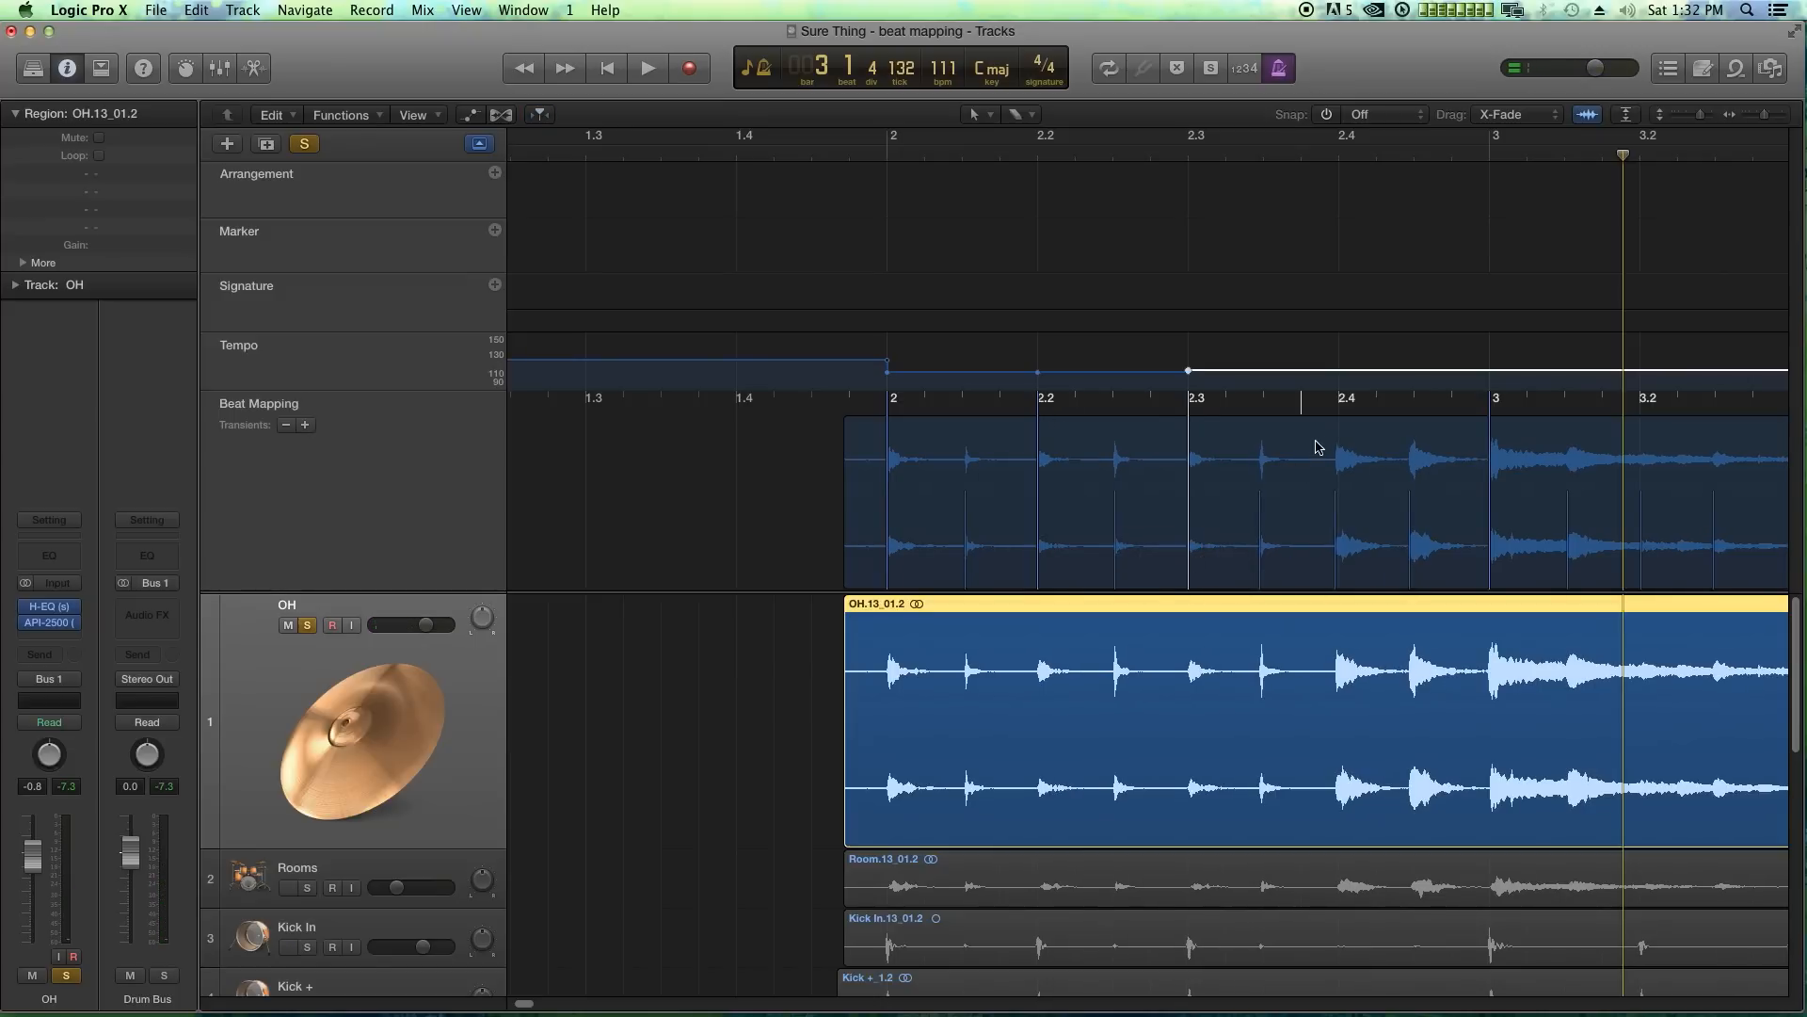
left_click_drag(1336, 419, 1337, 527)
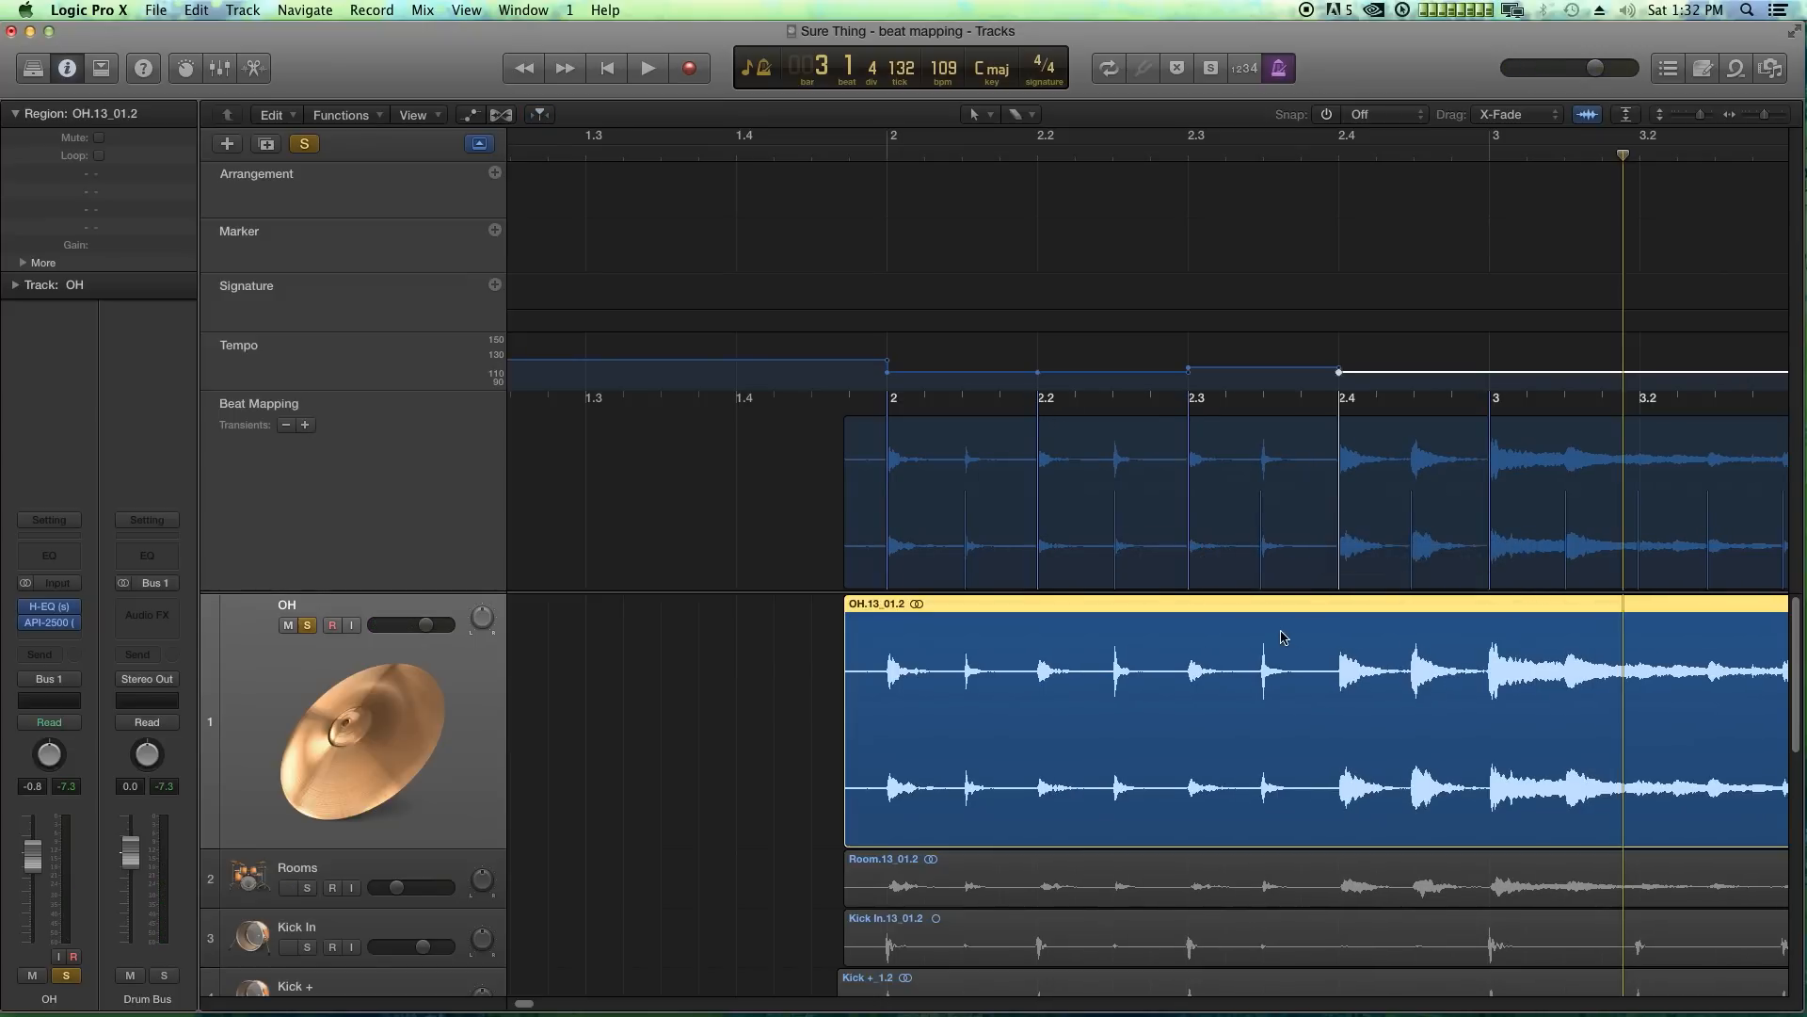
key("super+z")
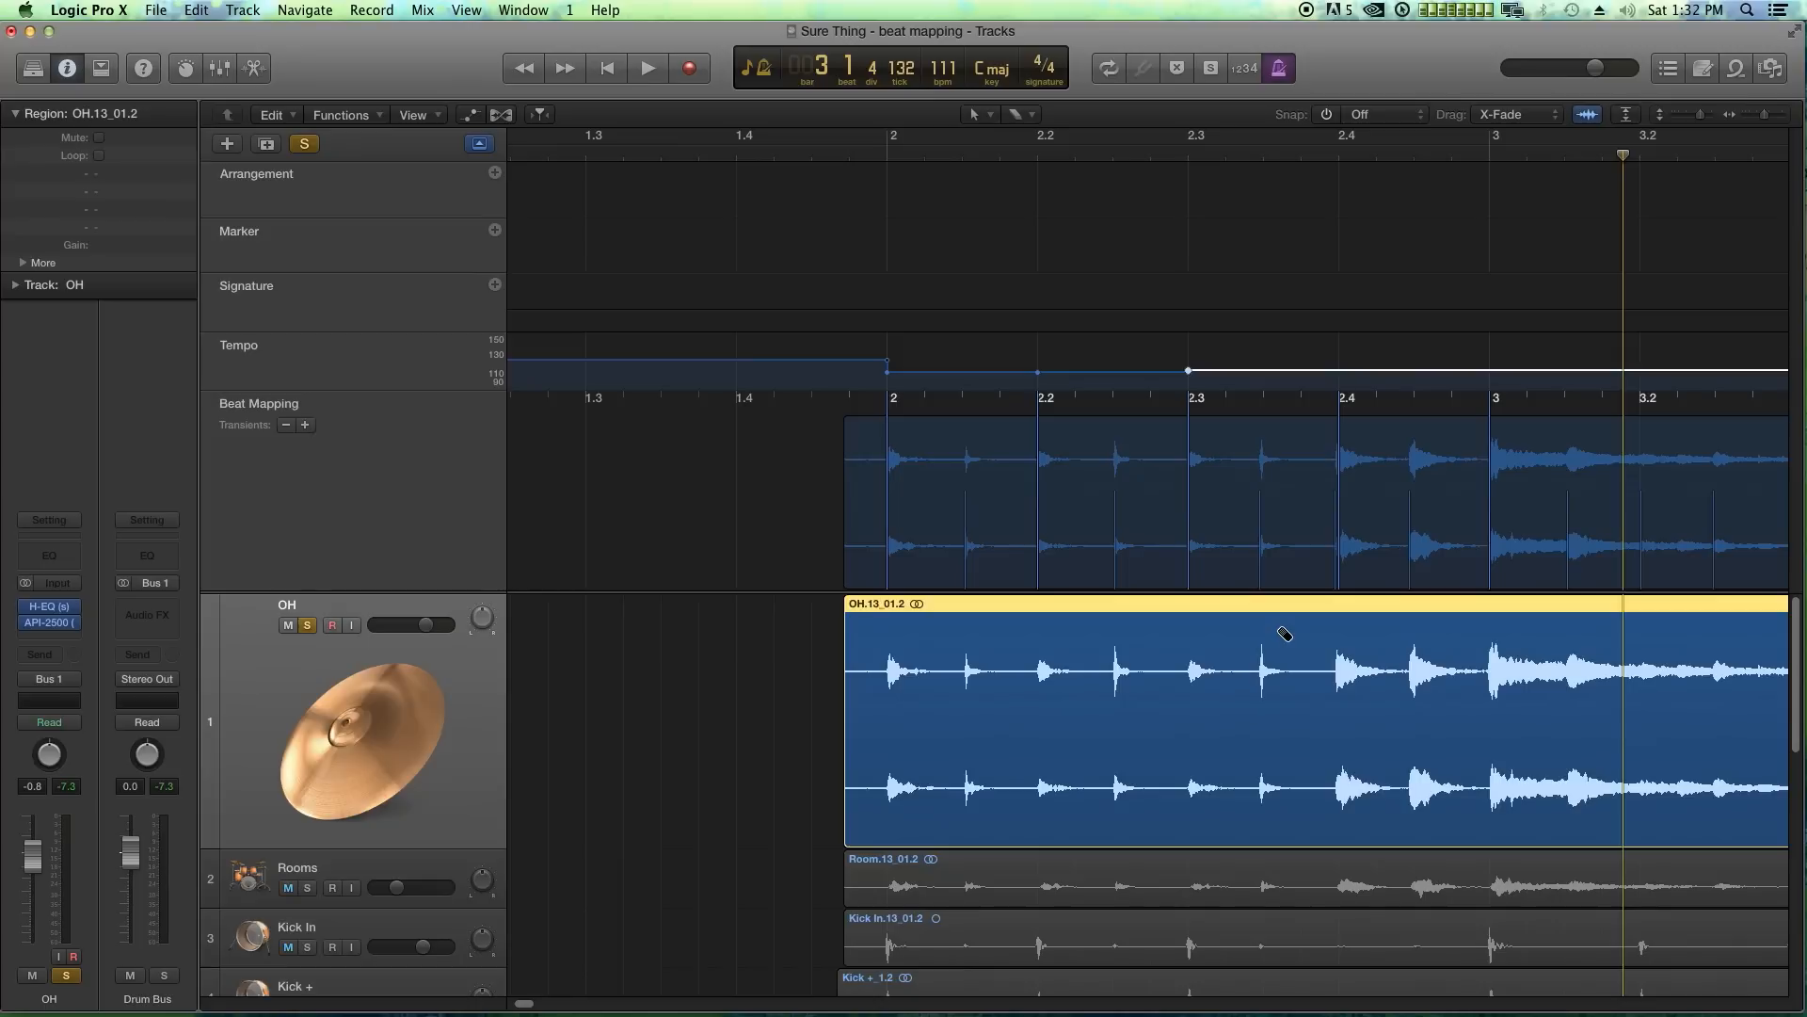
key("super+z")
key("super+z")
key("super+z")
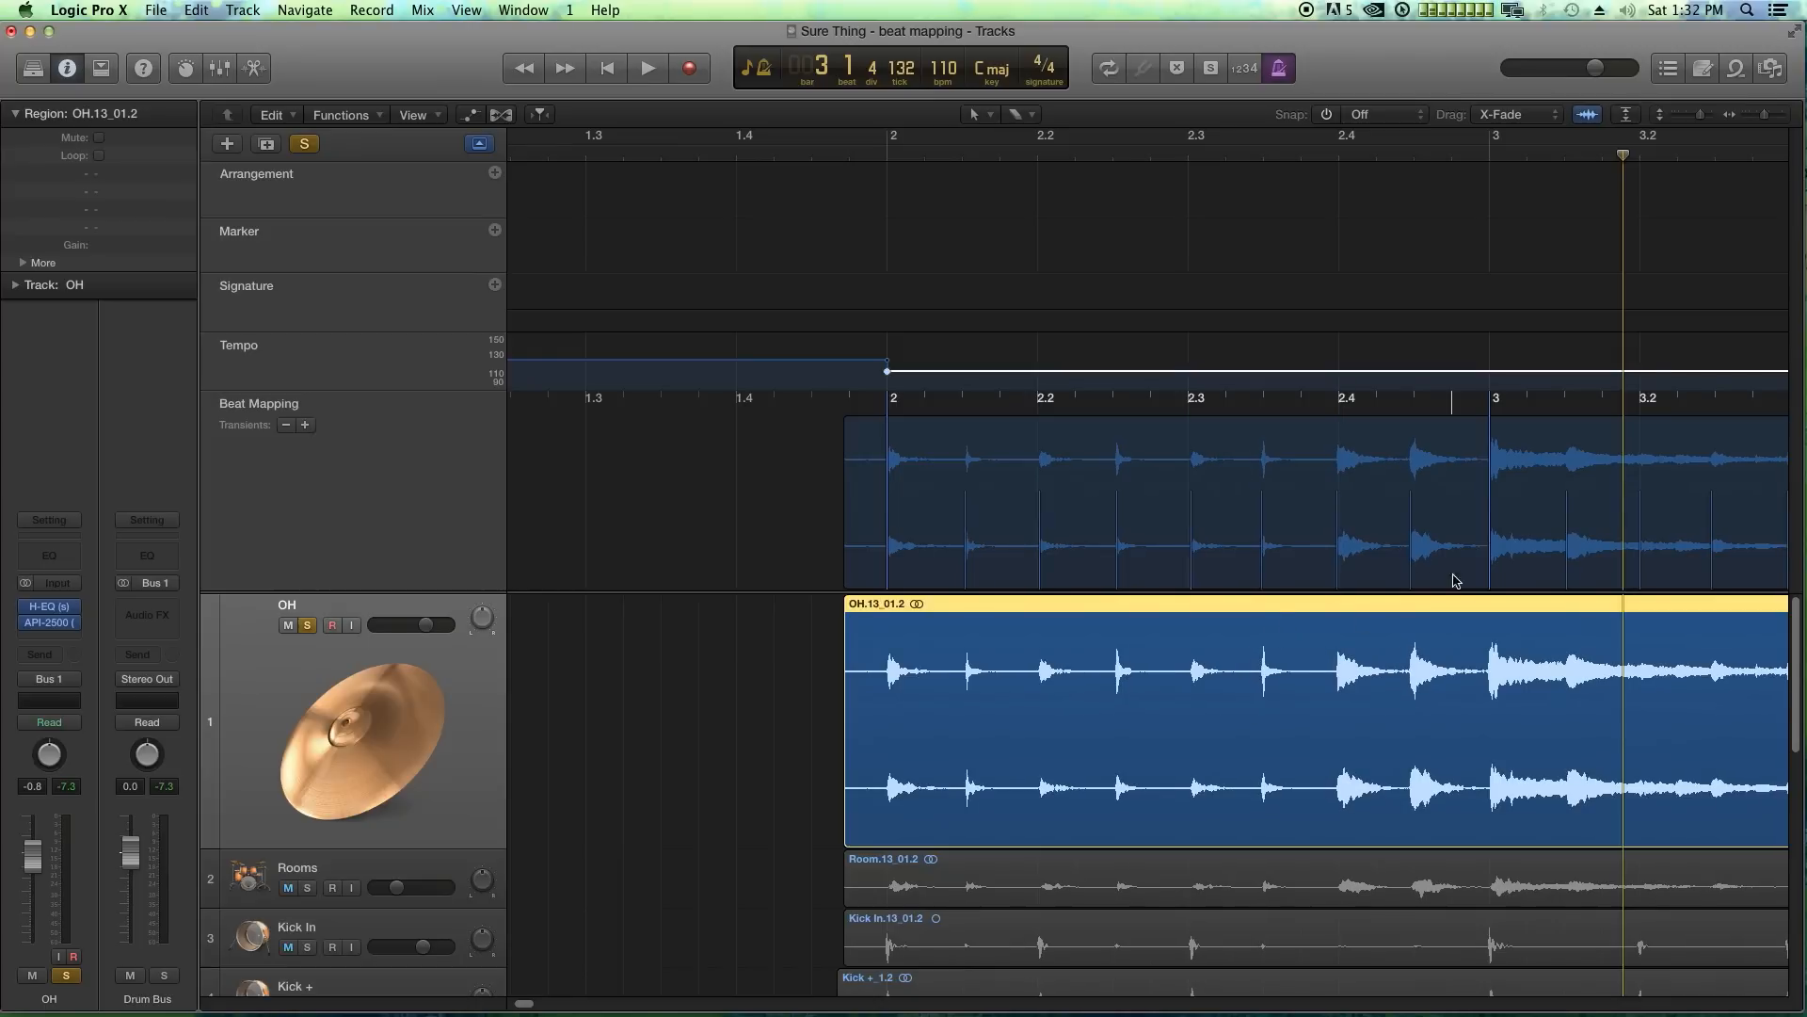
- Map bar 4 and bar 5 to their matching OH transients in the Beat Mapping track
scroll(1297, 693, "right", 10)
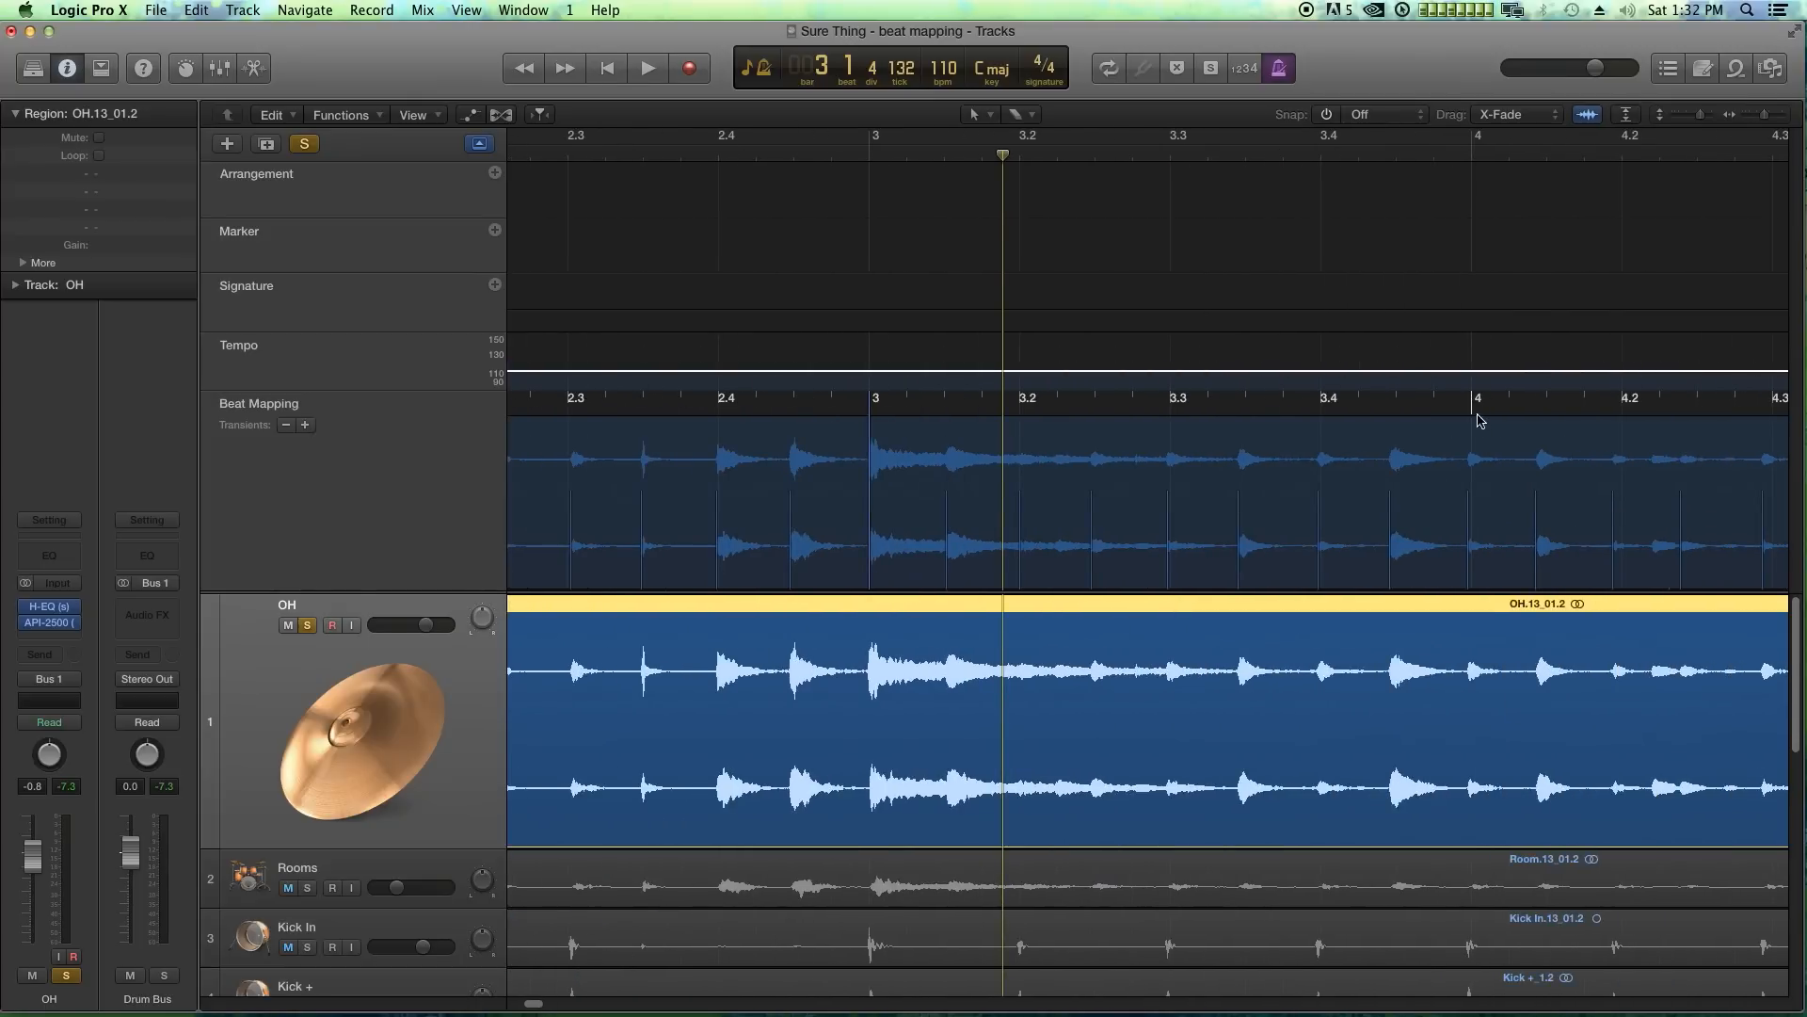
left_click_drag(1476, 410, 1466, 544)
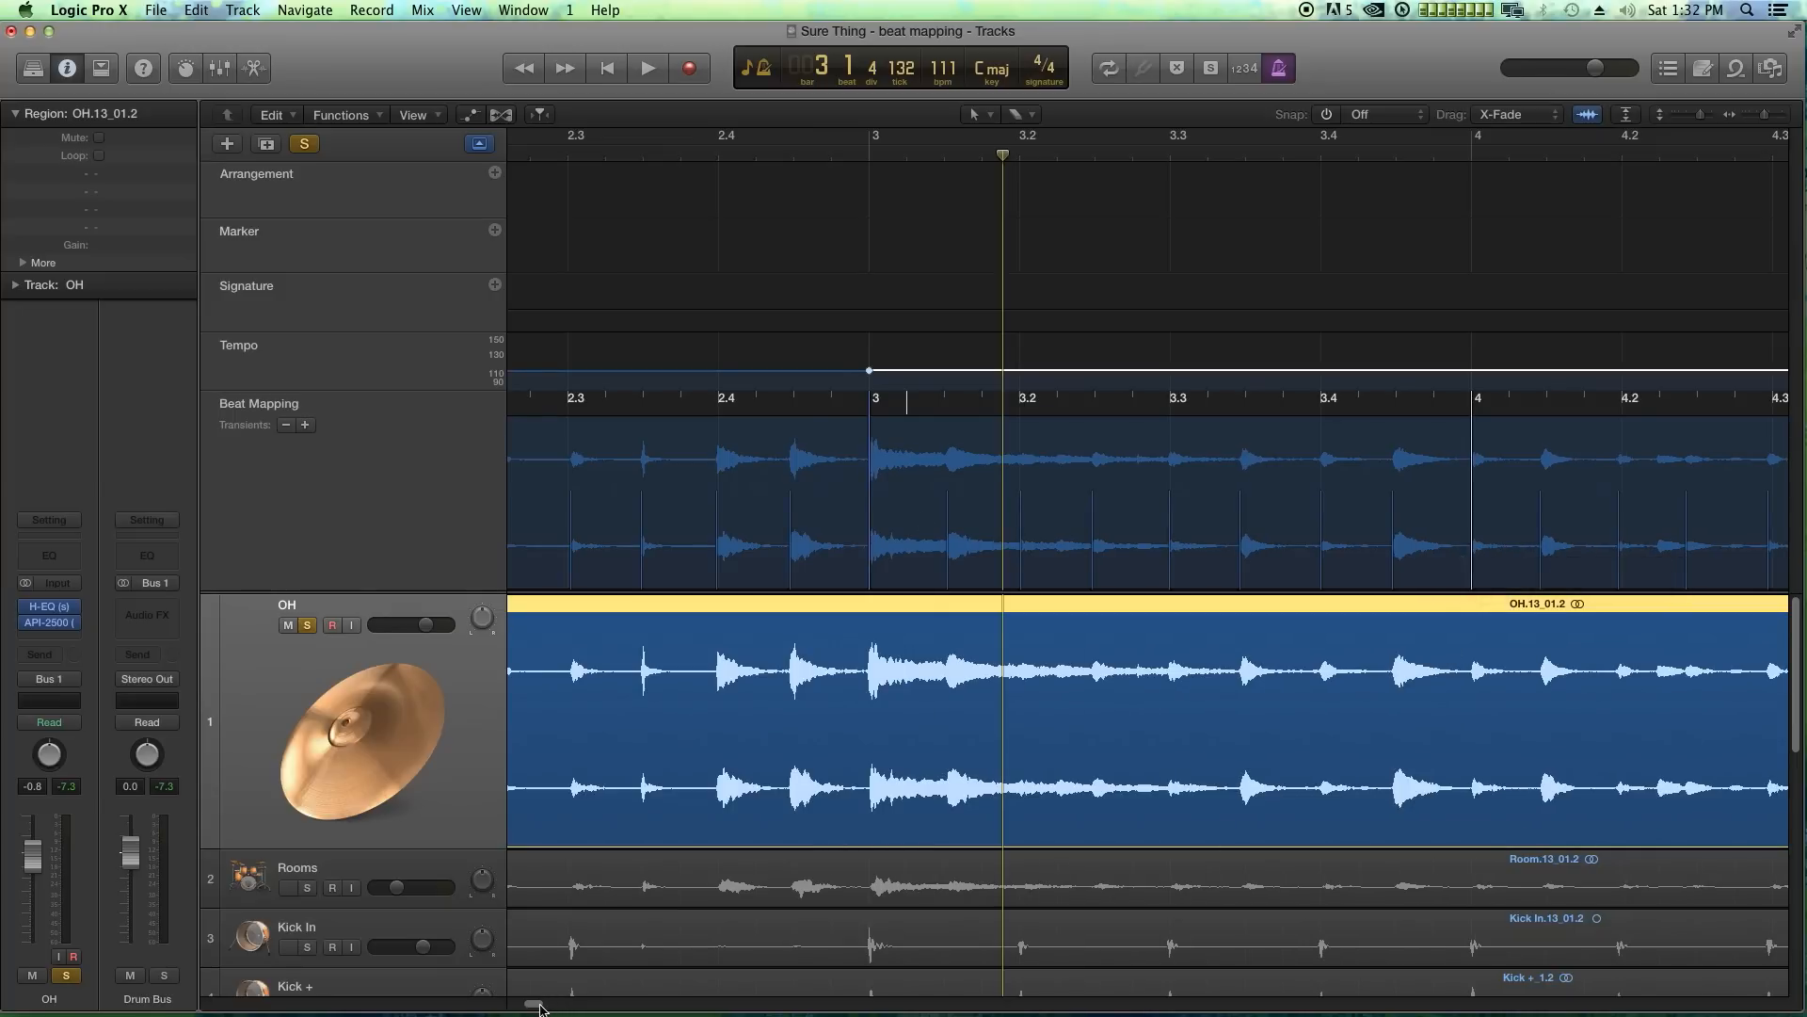
left_click_drag(540, 1009, 553, 1008)
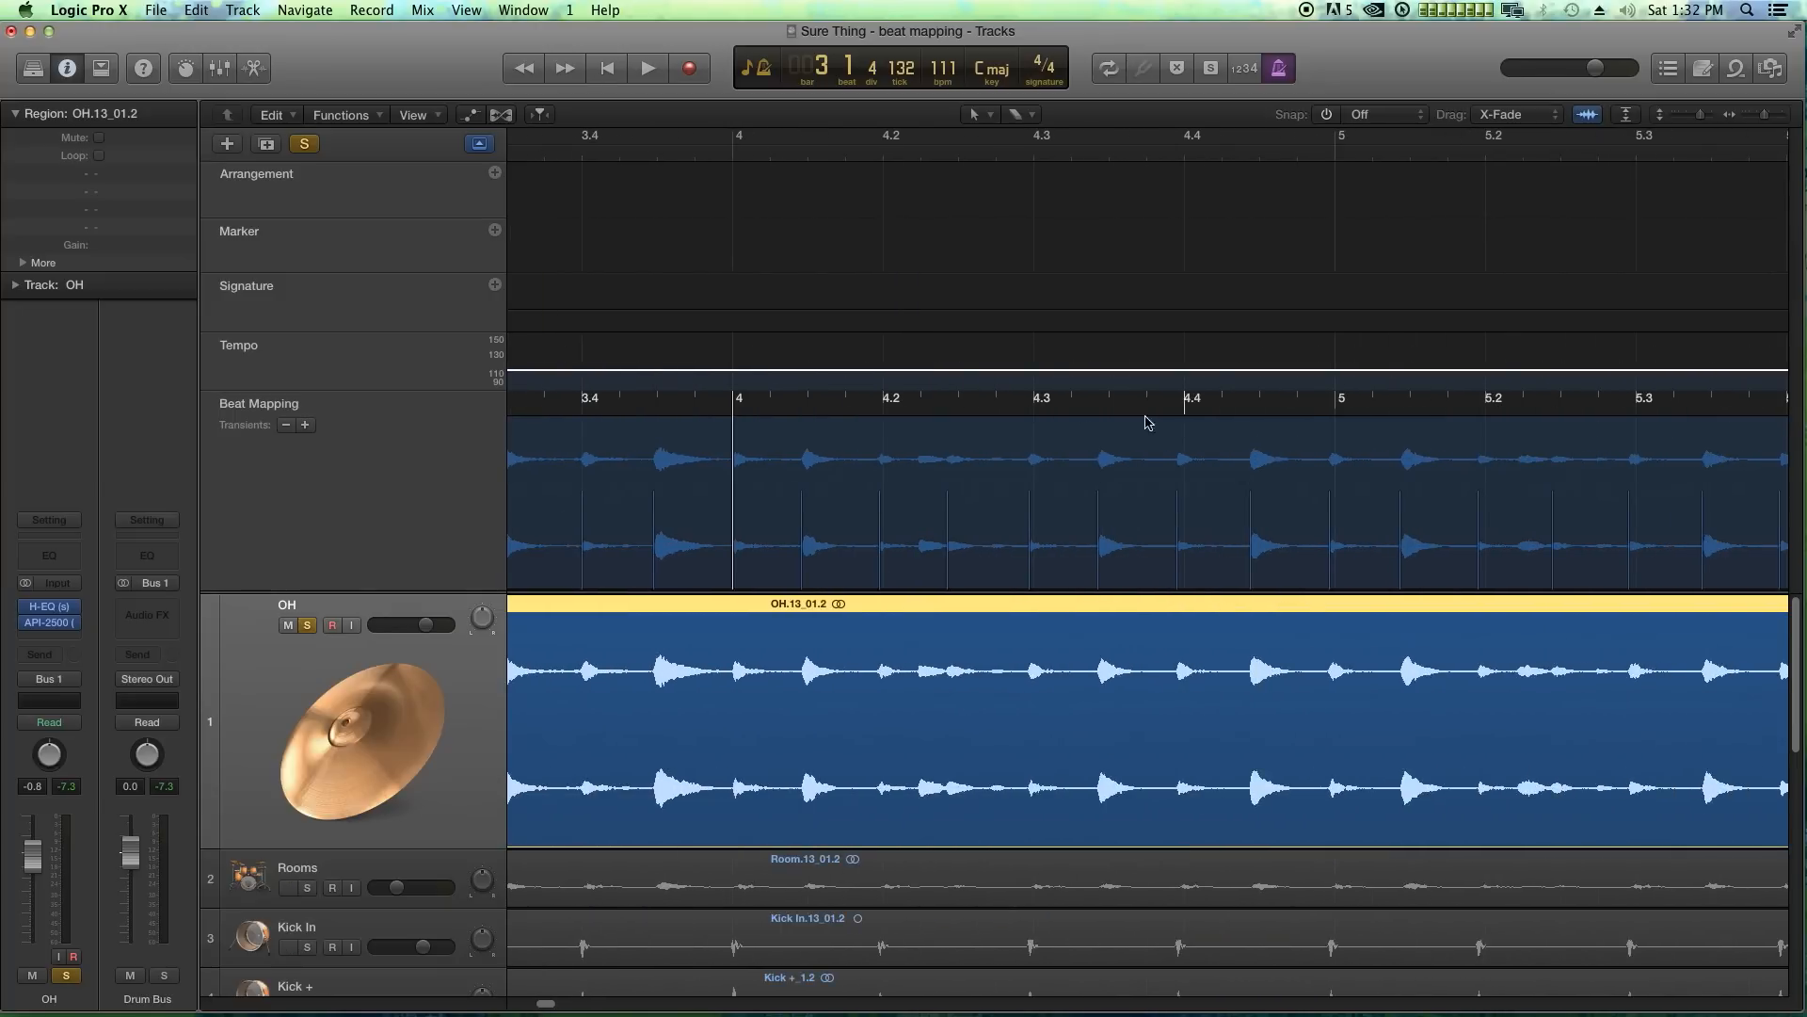
left_click(1345, 165)
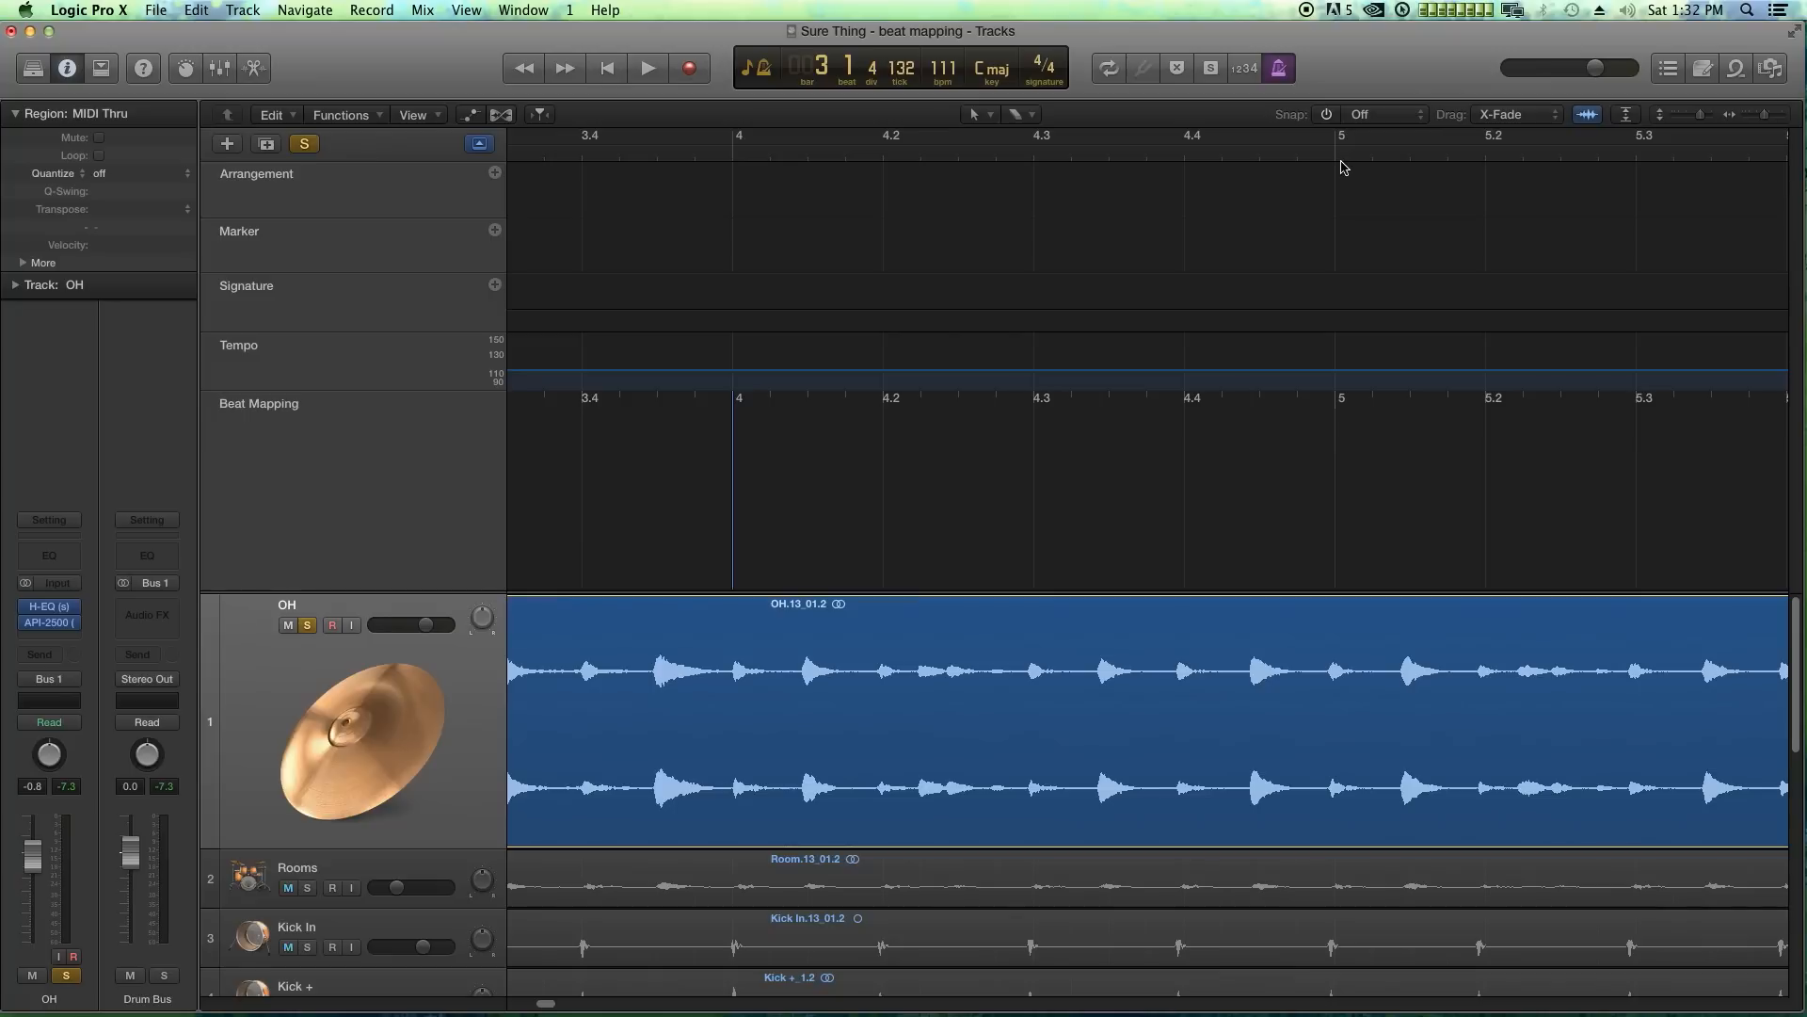
left_click_drag(1341, 156, 1335, 156)
key("super+Right")
key("super+Right")
key("super+Right")
left_click(1359, 681)
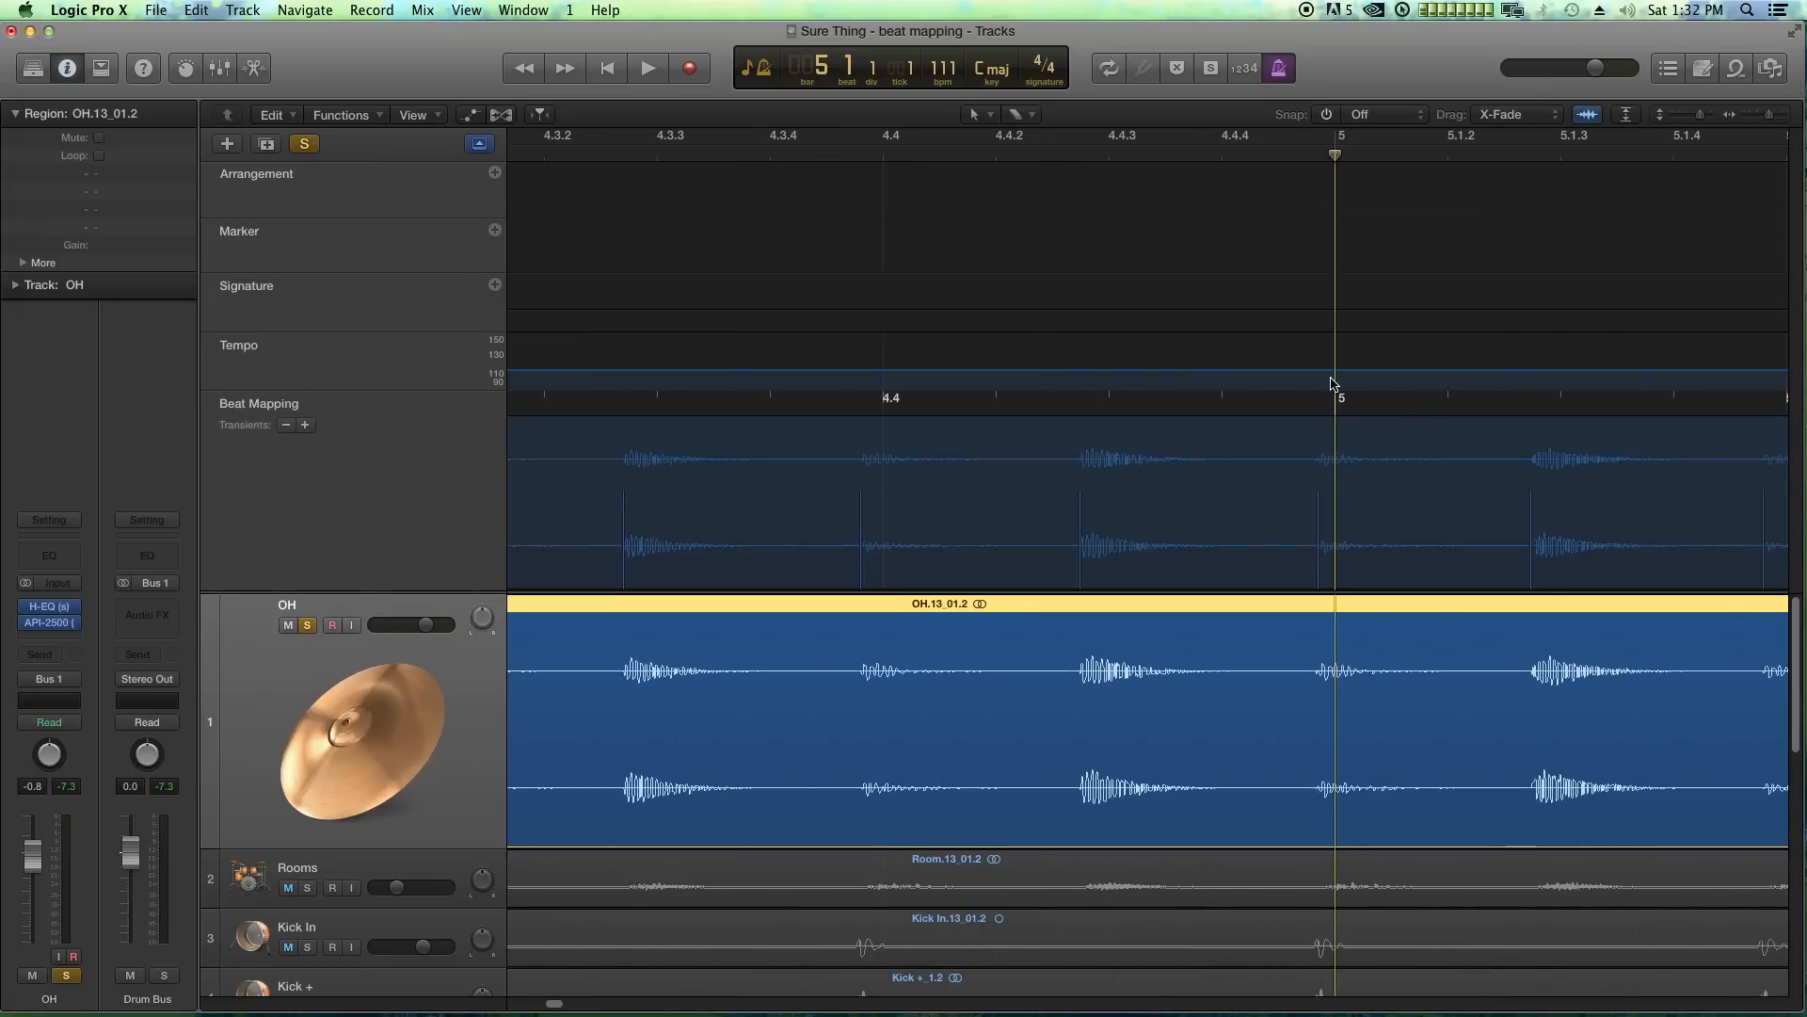
left_click_drag(1341, 410, 1318, 537)
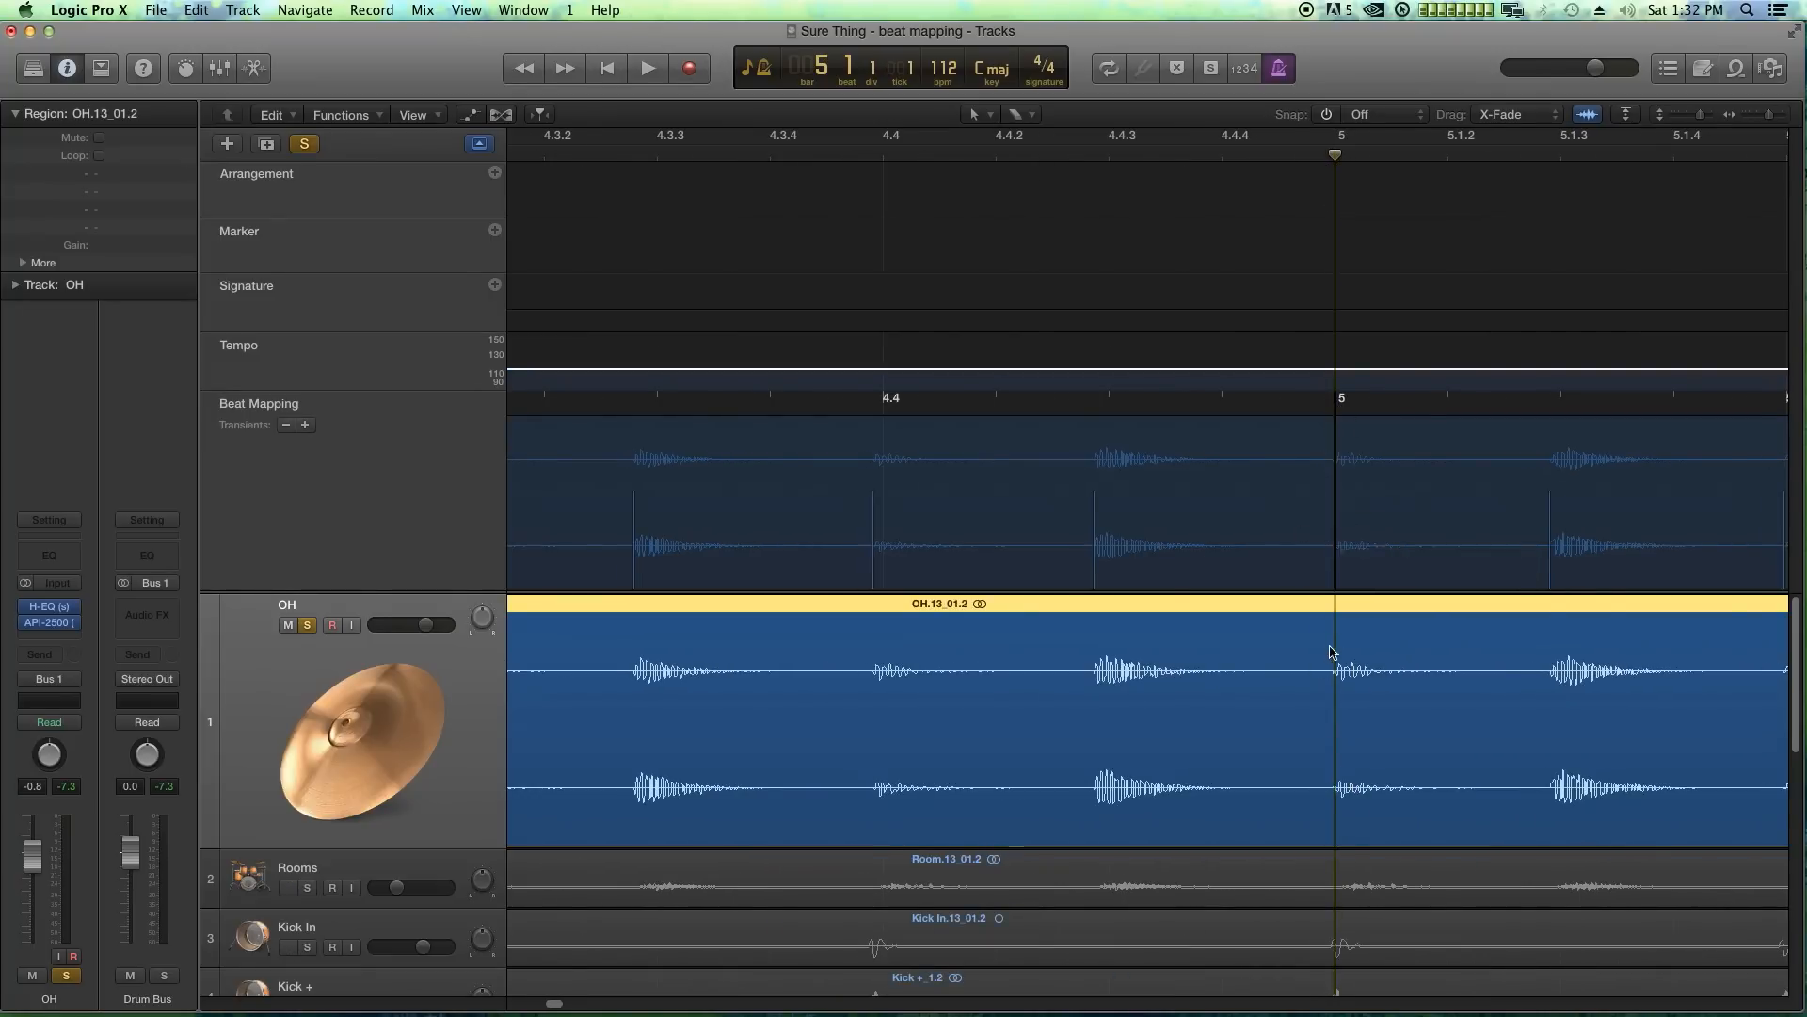
- Beat map the whole OH region with Beats from Region, using a 1 Bar note value and tolerating missing or additional events
key("super+Left")
key("super+Left")
key("super+Left")
key("super+Left")
key("super+Left")
key("super+Left")
key("super+Left")
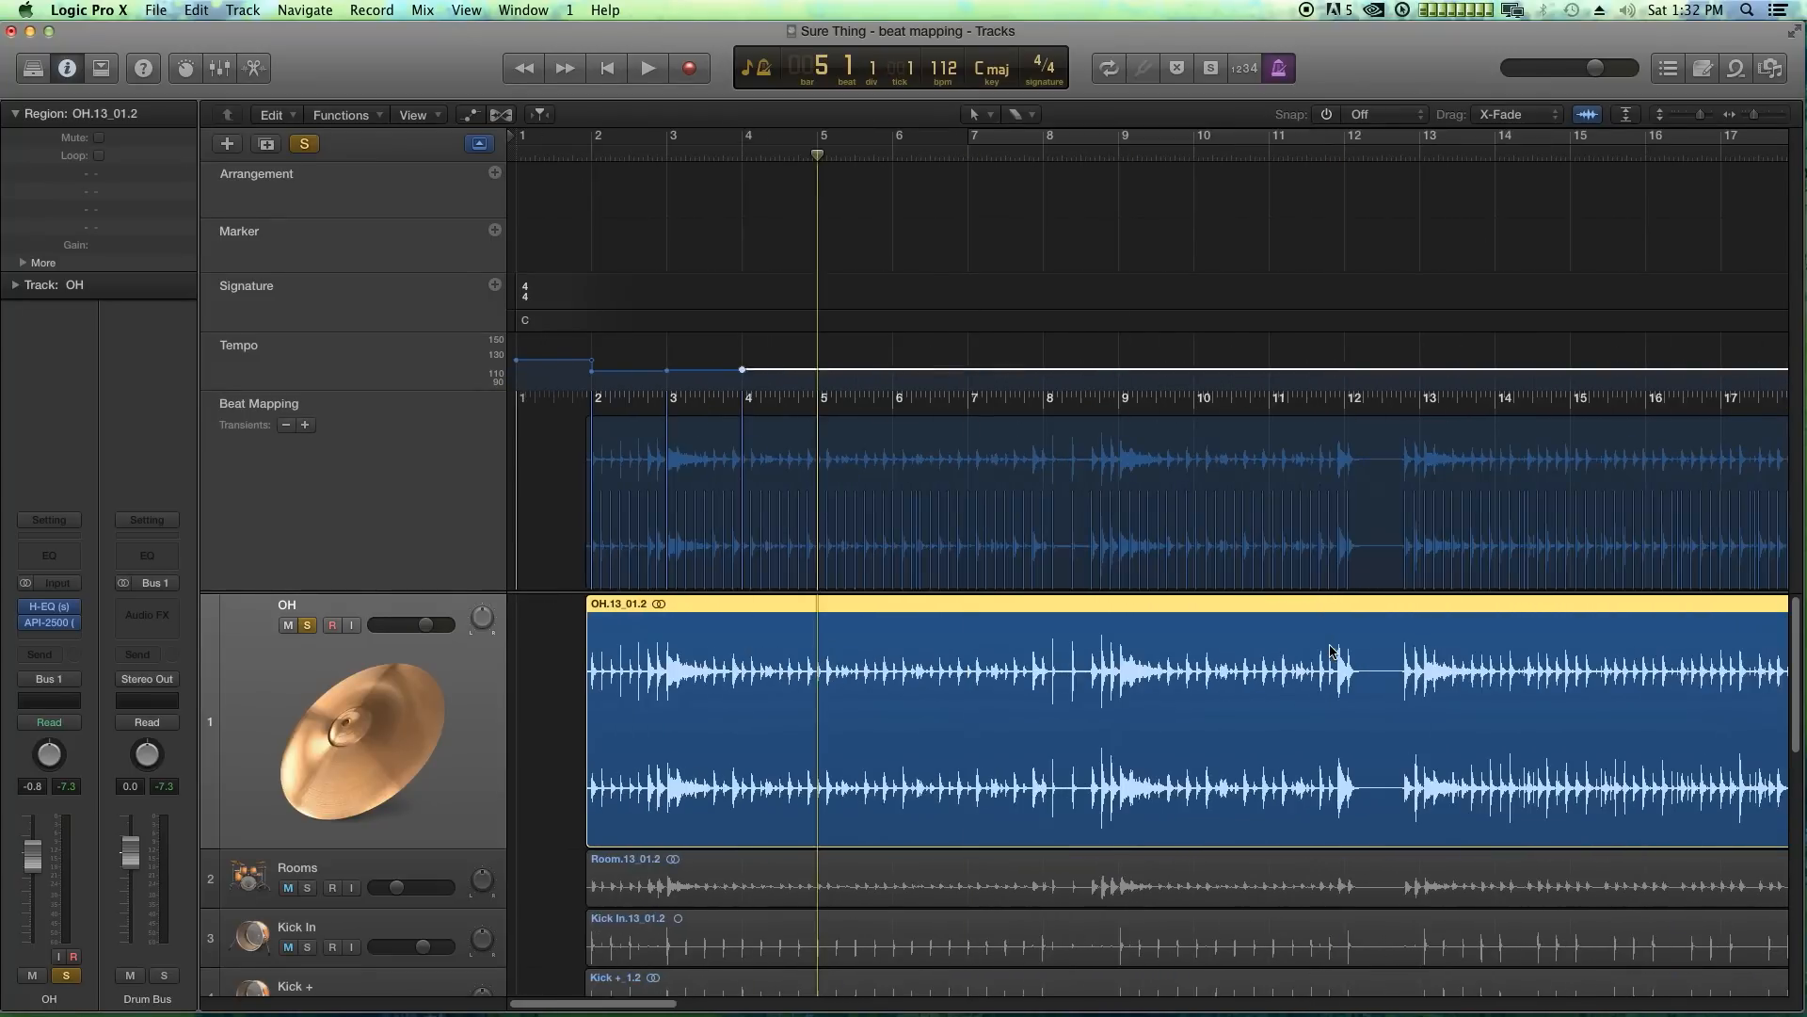
key("super+Left")
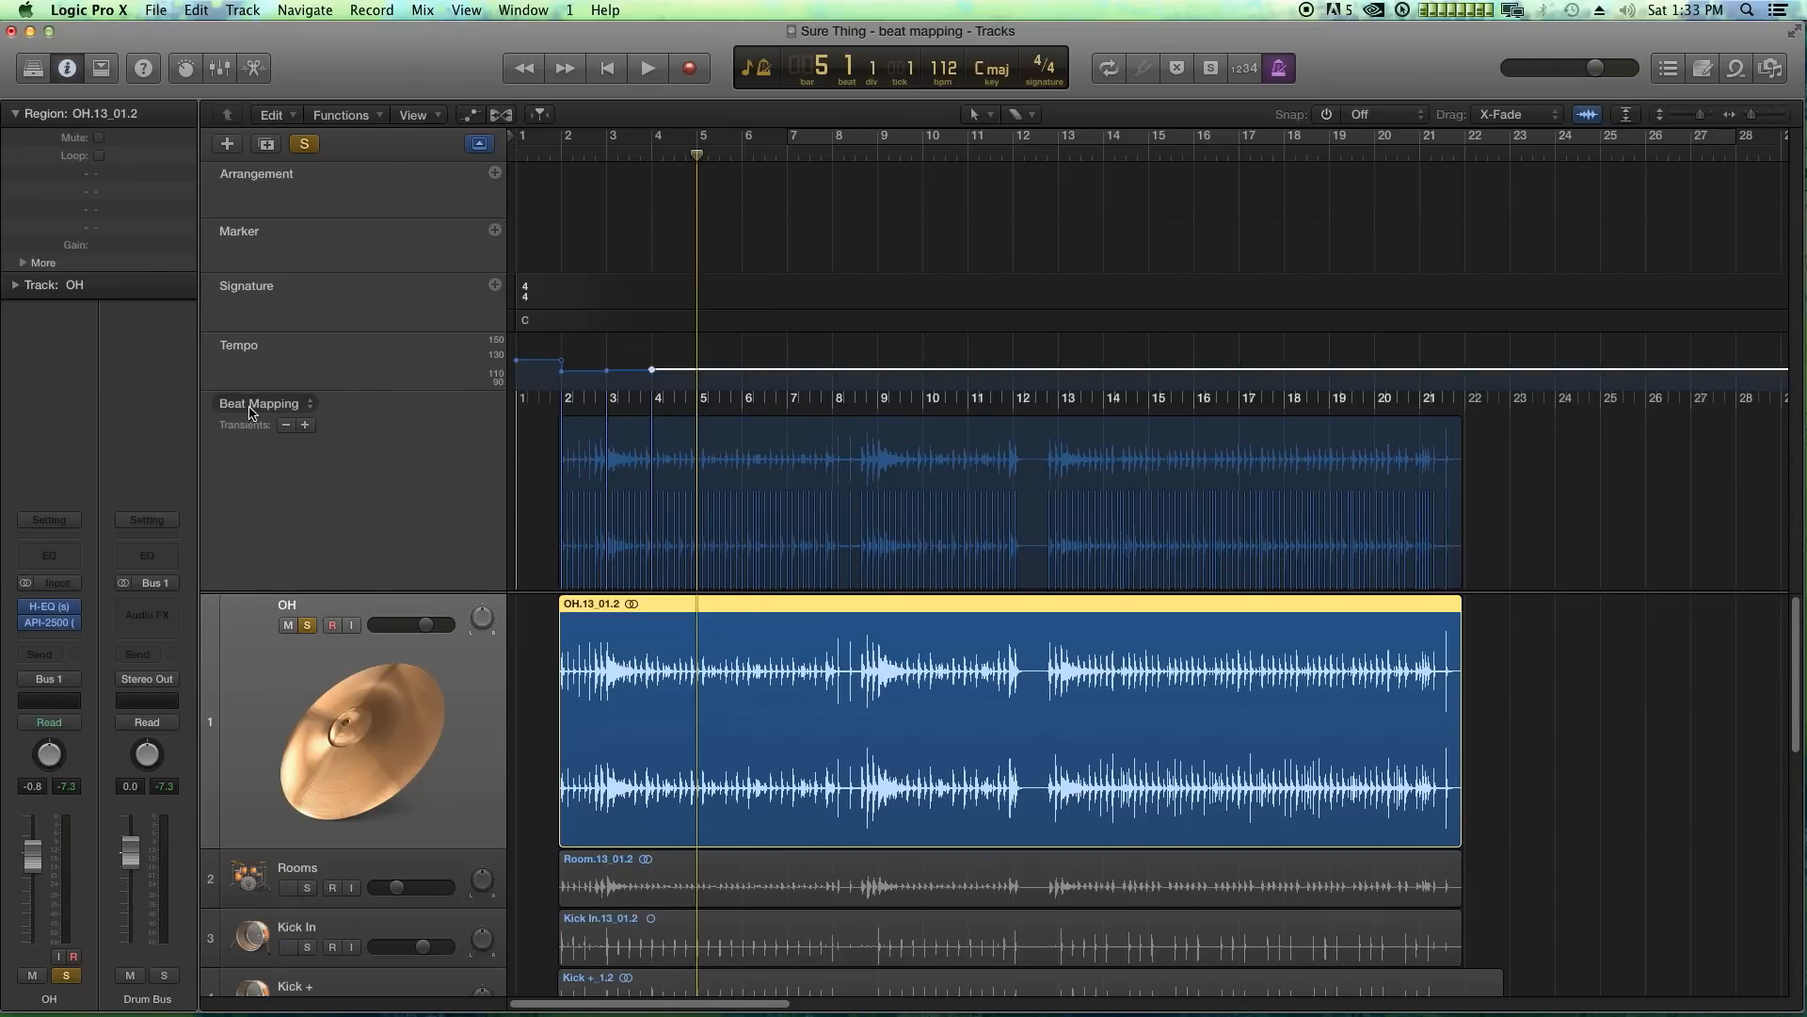
left_click(312, 404)
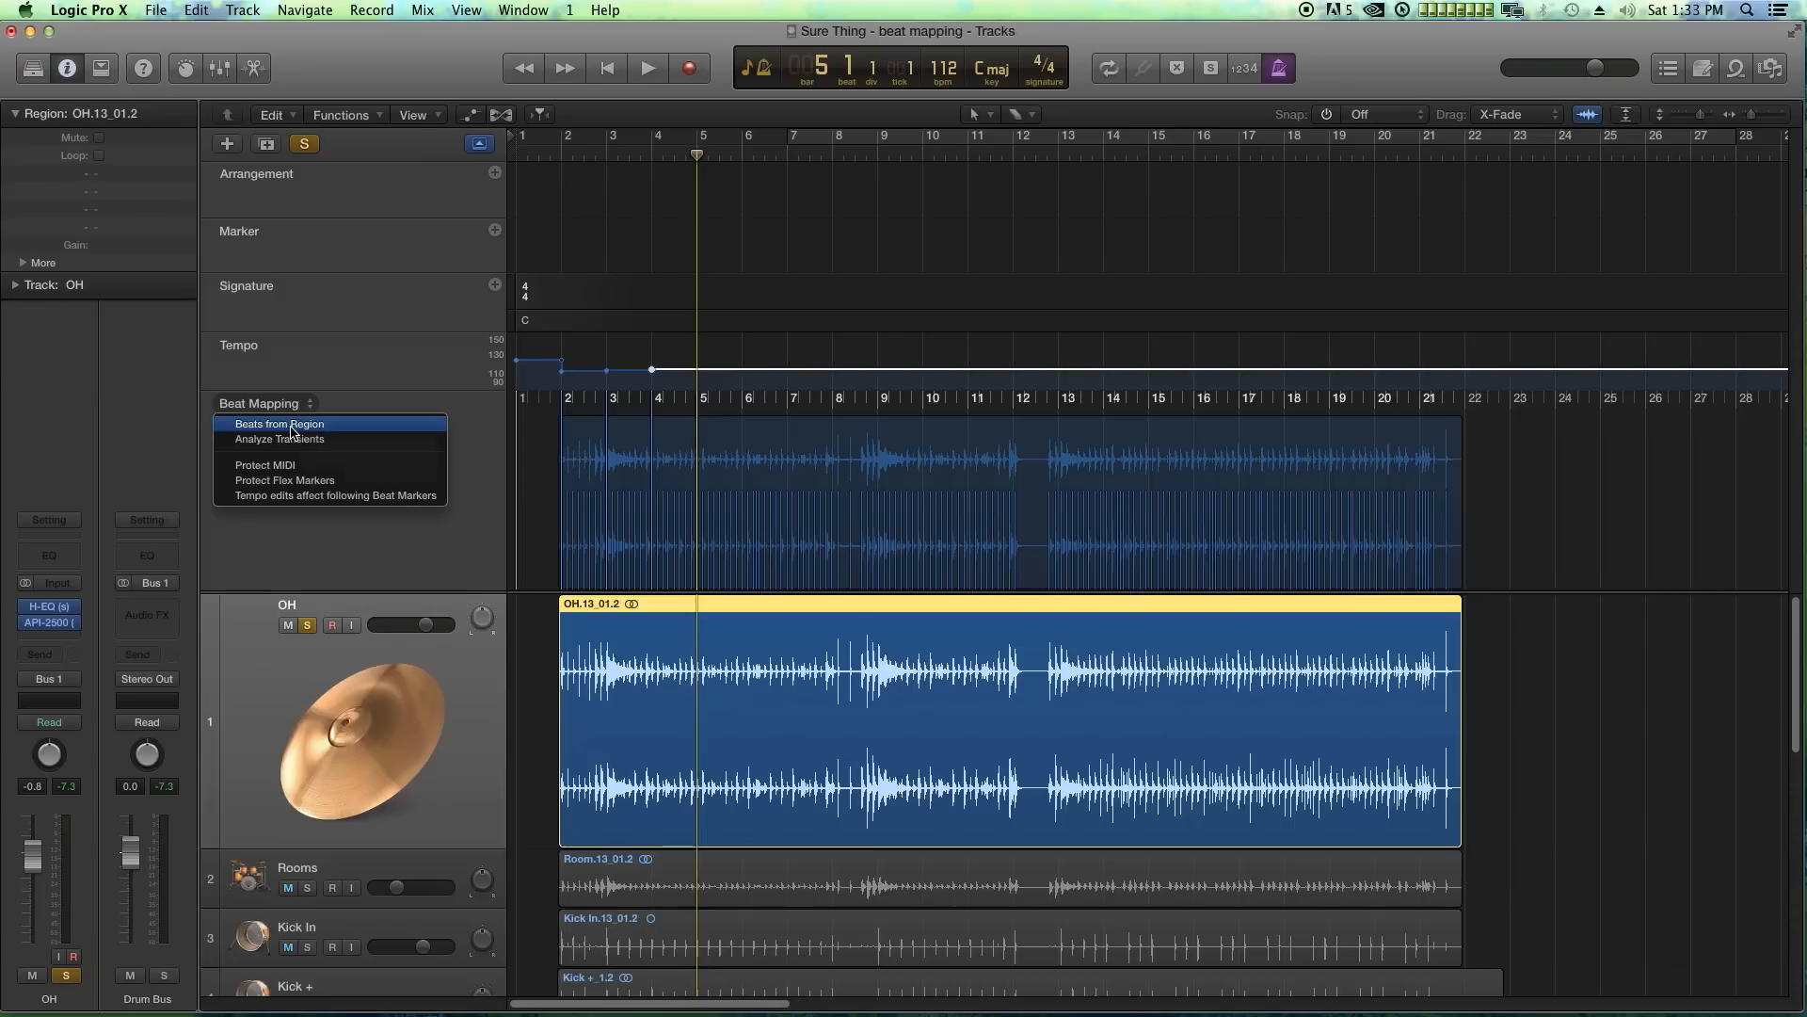
left_click(292, 425)
left_click_drag(873, 240, 1004, 255)
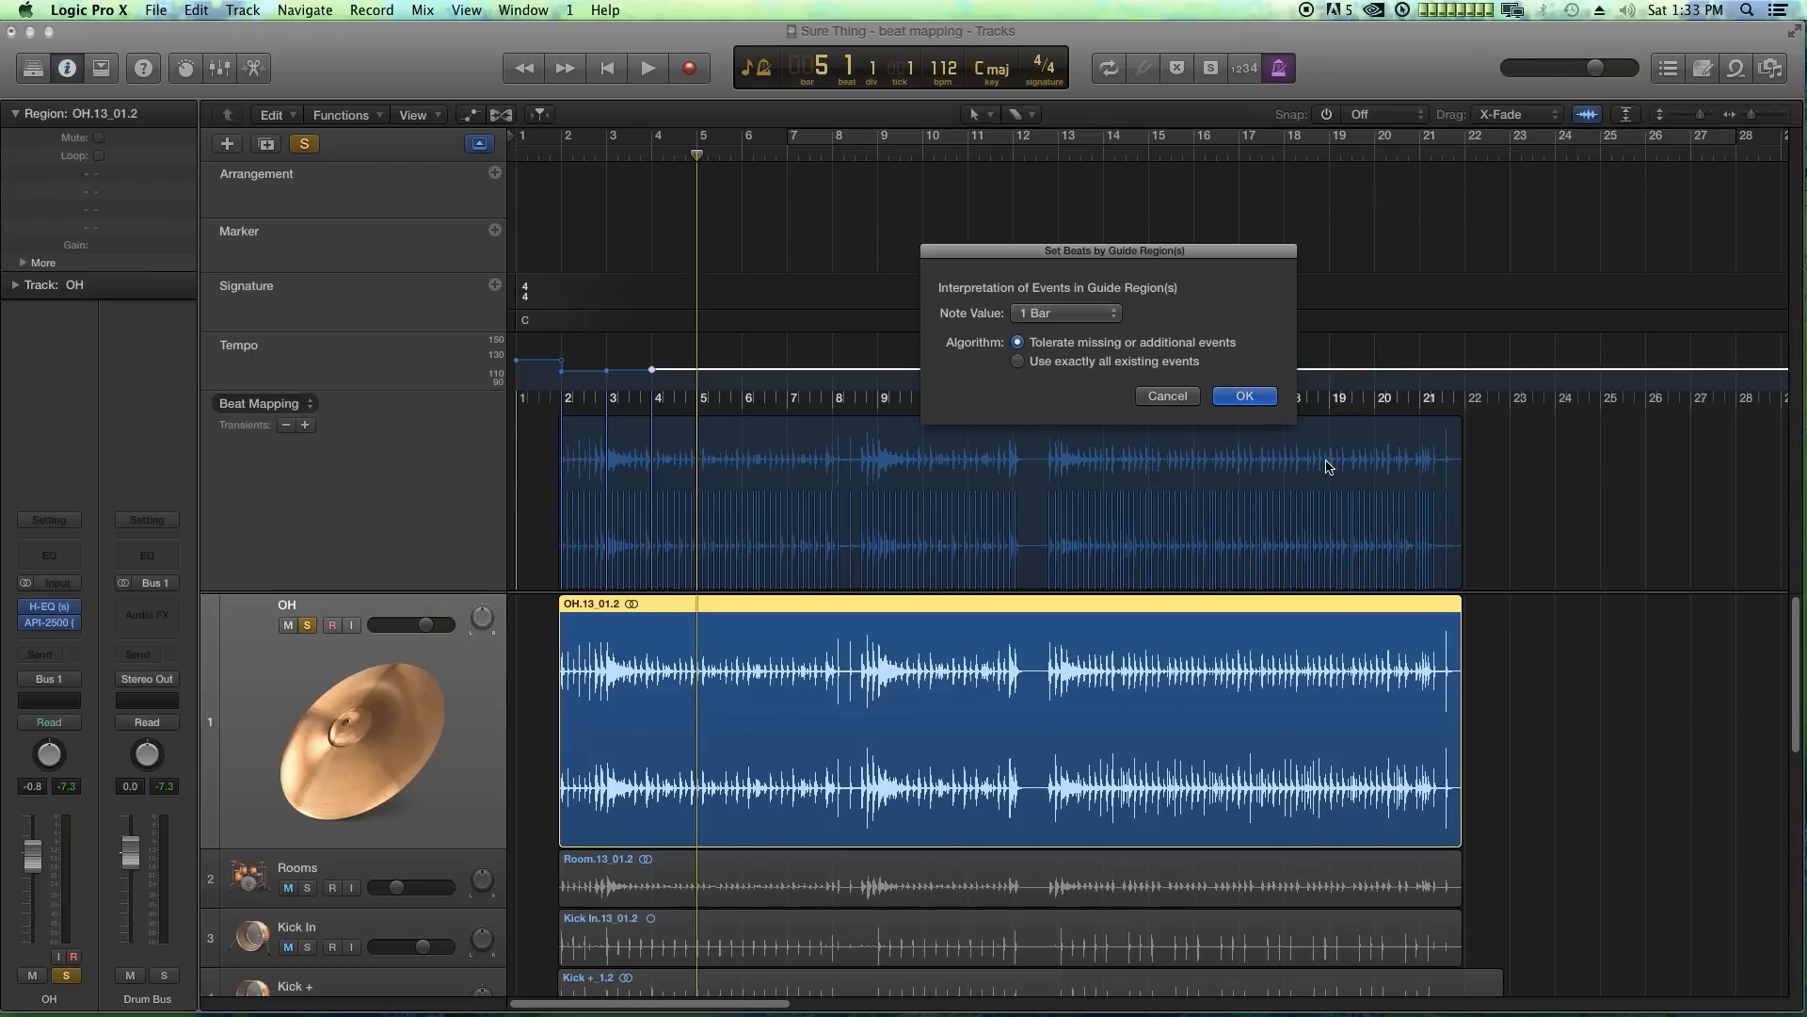
left_click(1245, 396)
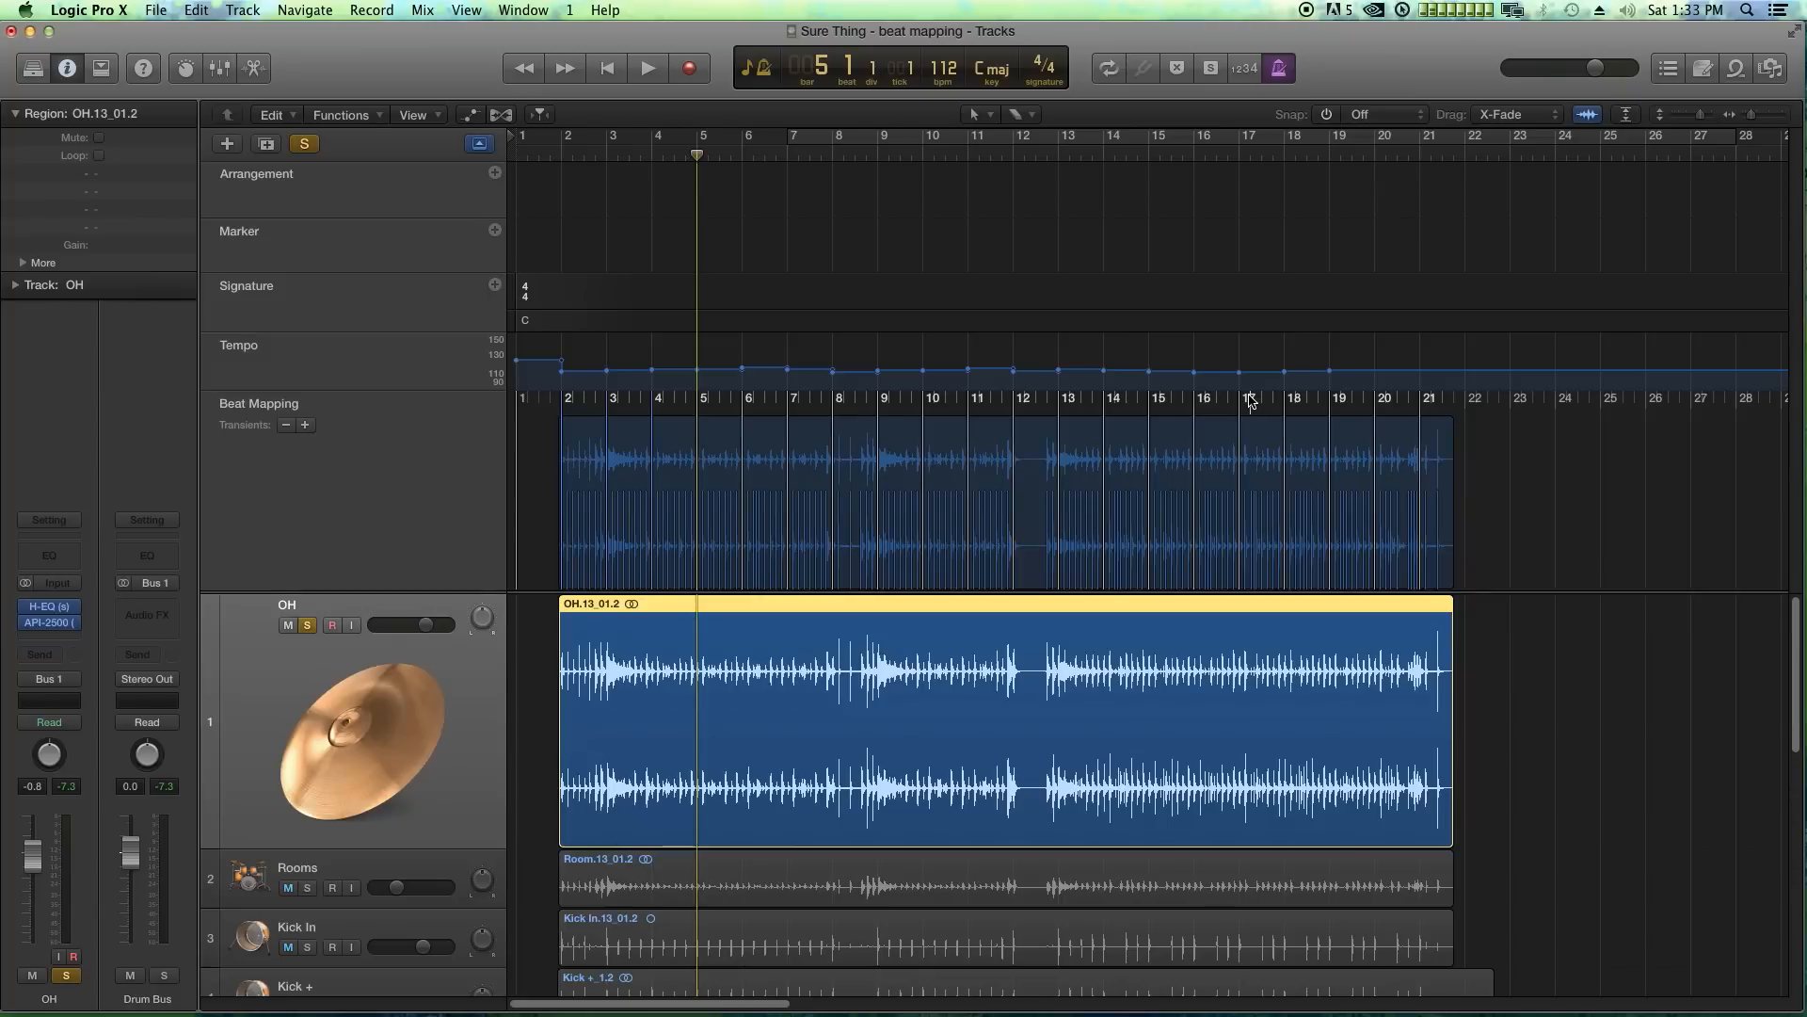
- Play the soloed OH with the metronome from bar 5 and again from just before bar 13 to check the mapped bars
key("super+Right")
key("super+Right")
key("super+Right")
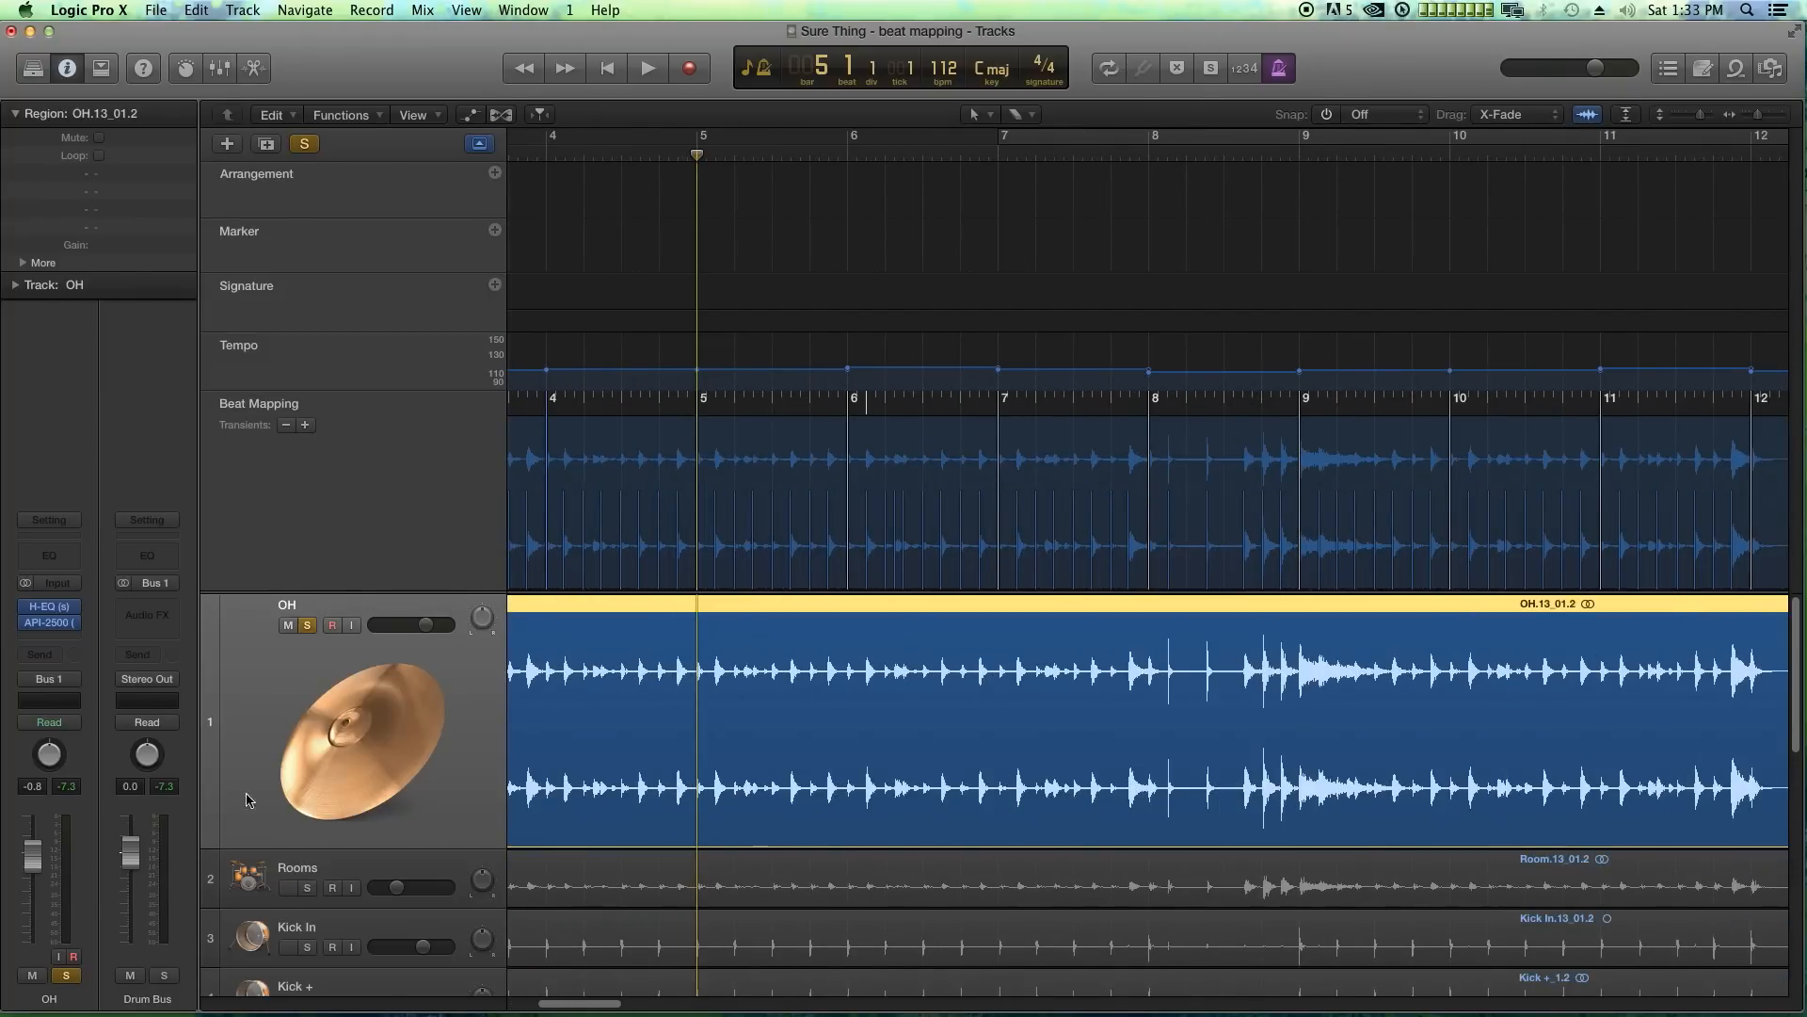
key("space")
key("super+Left")
key("super+Left")
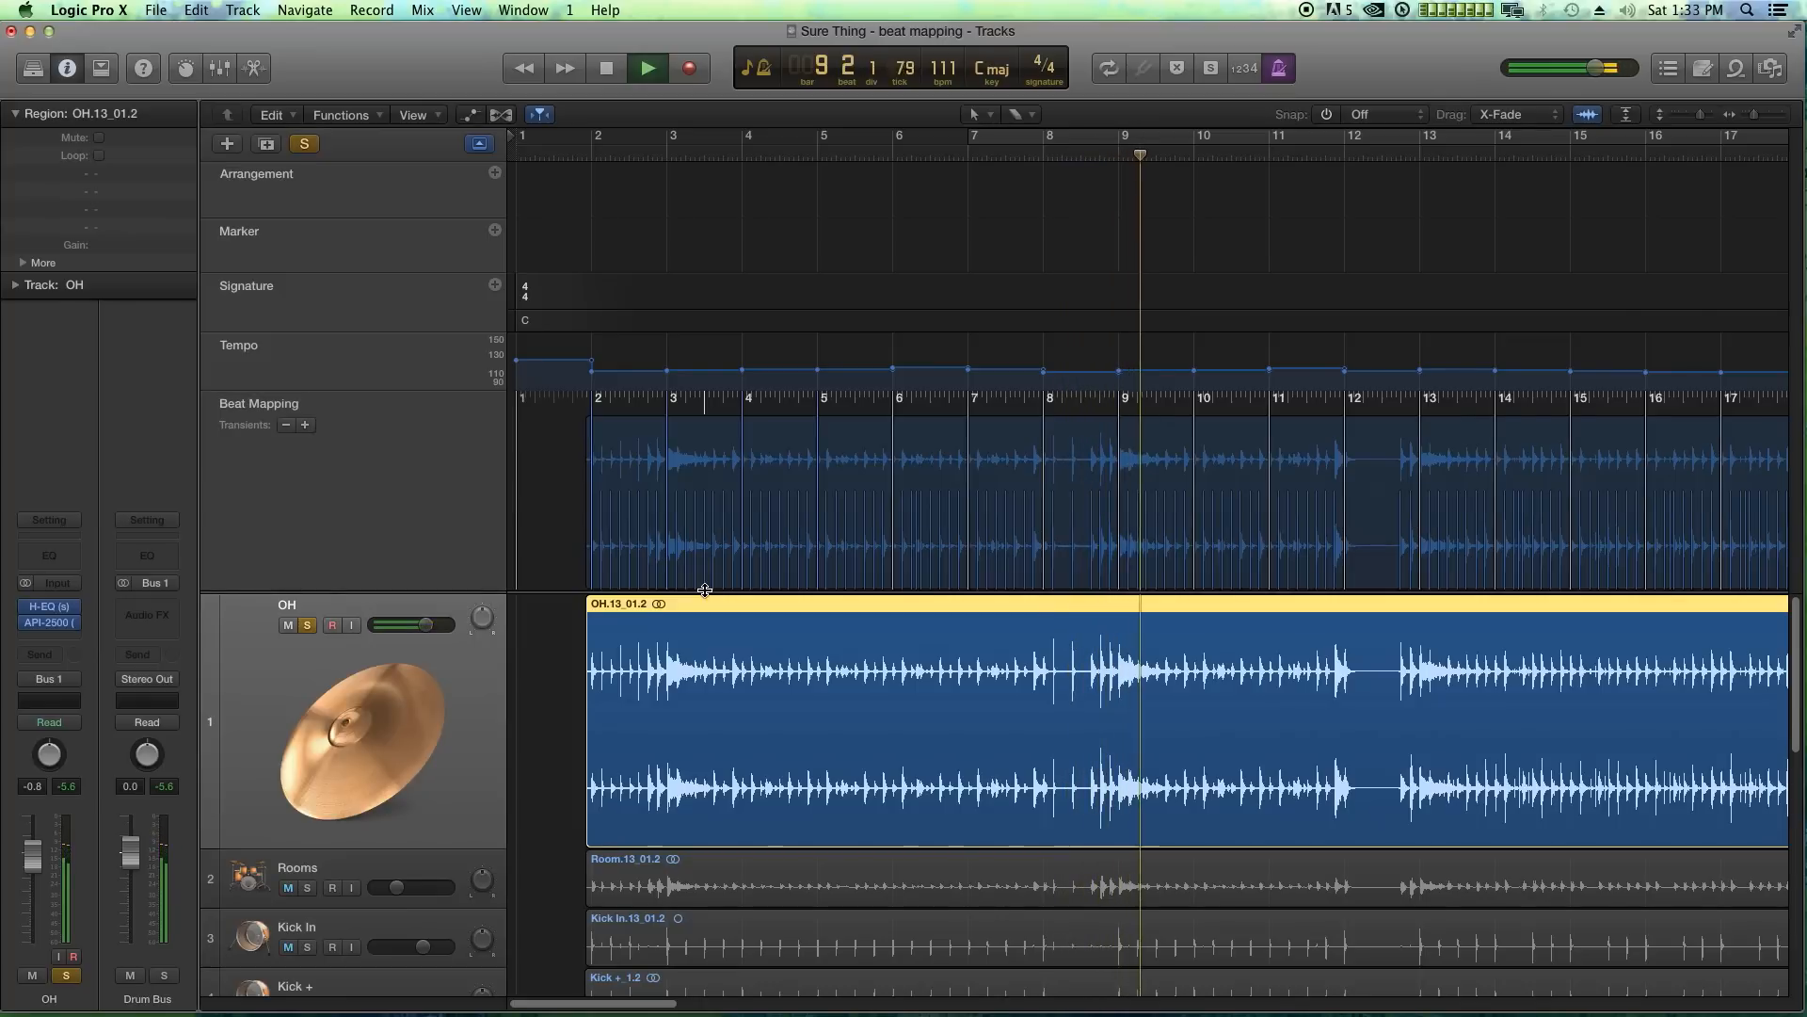
left_click(1416, 141)
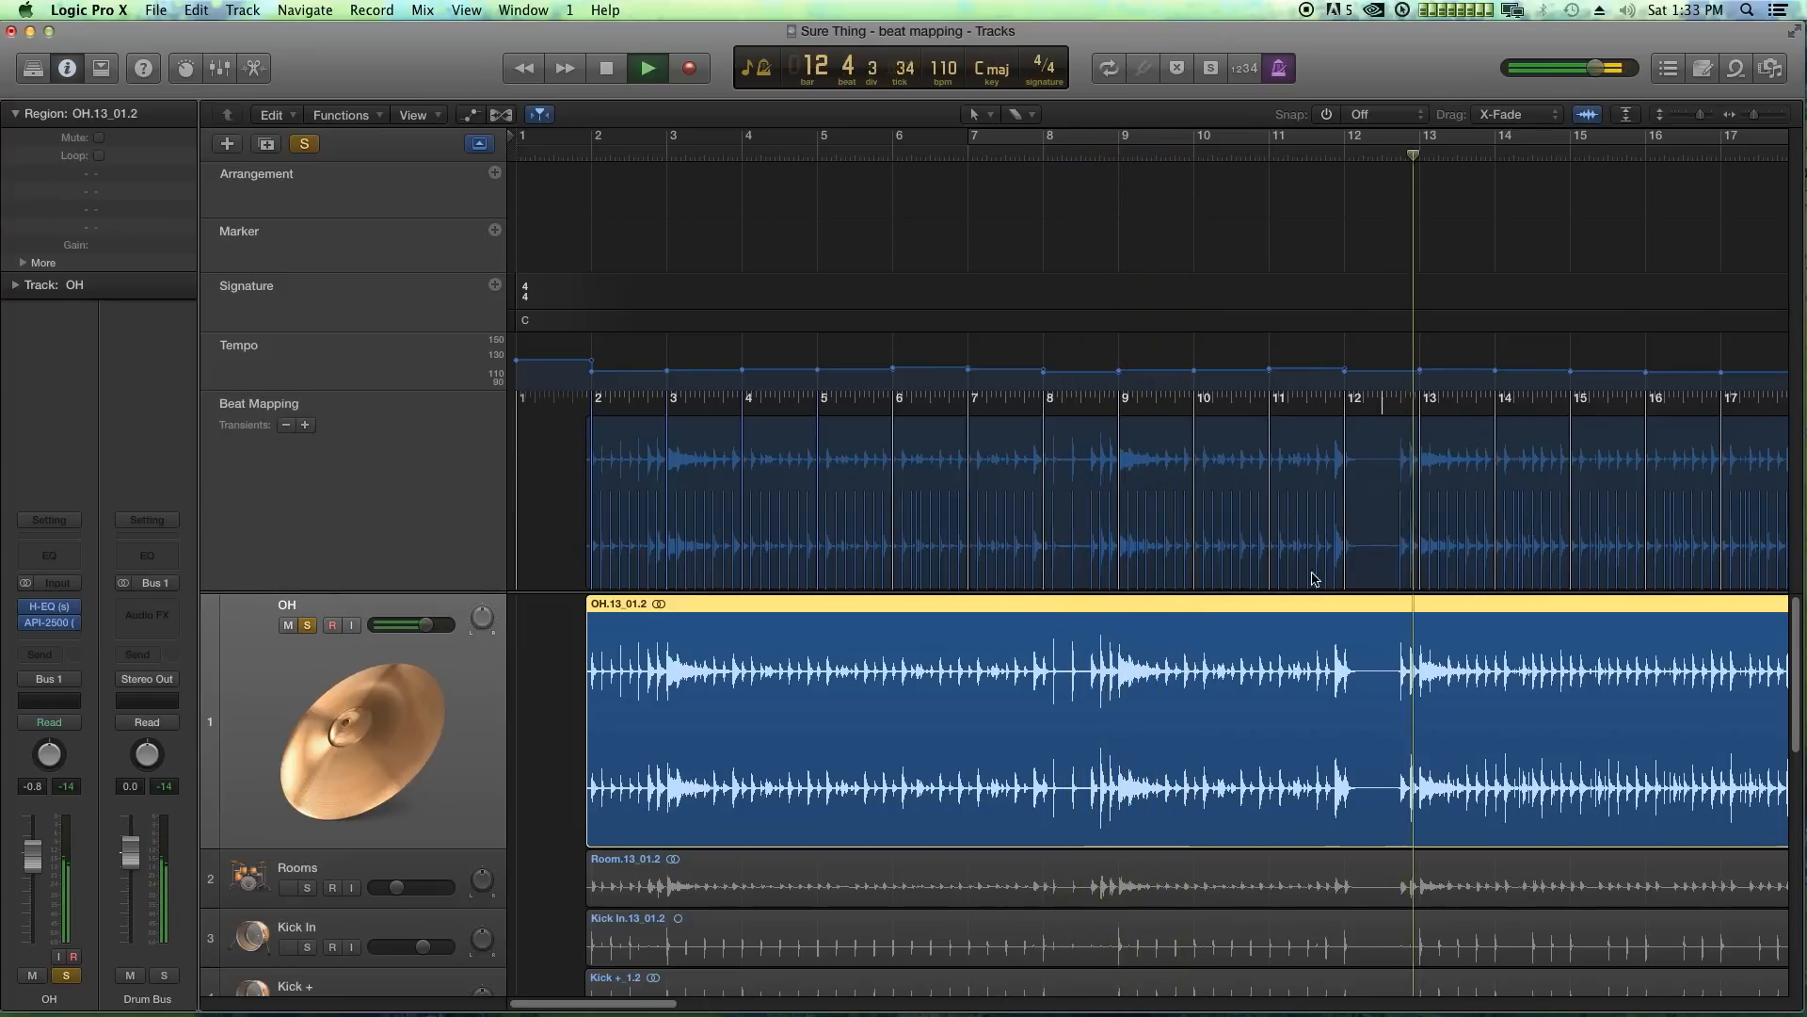
left_click_drag(595, 1003, 657, 1005)
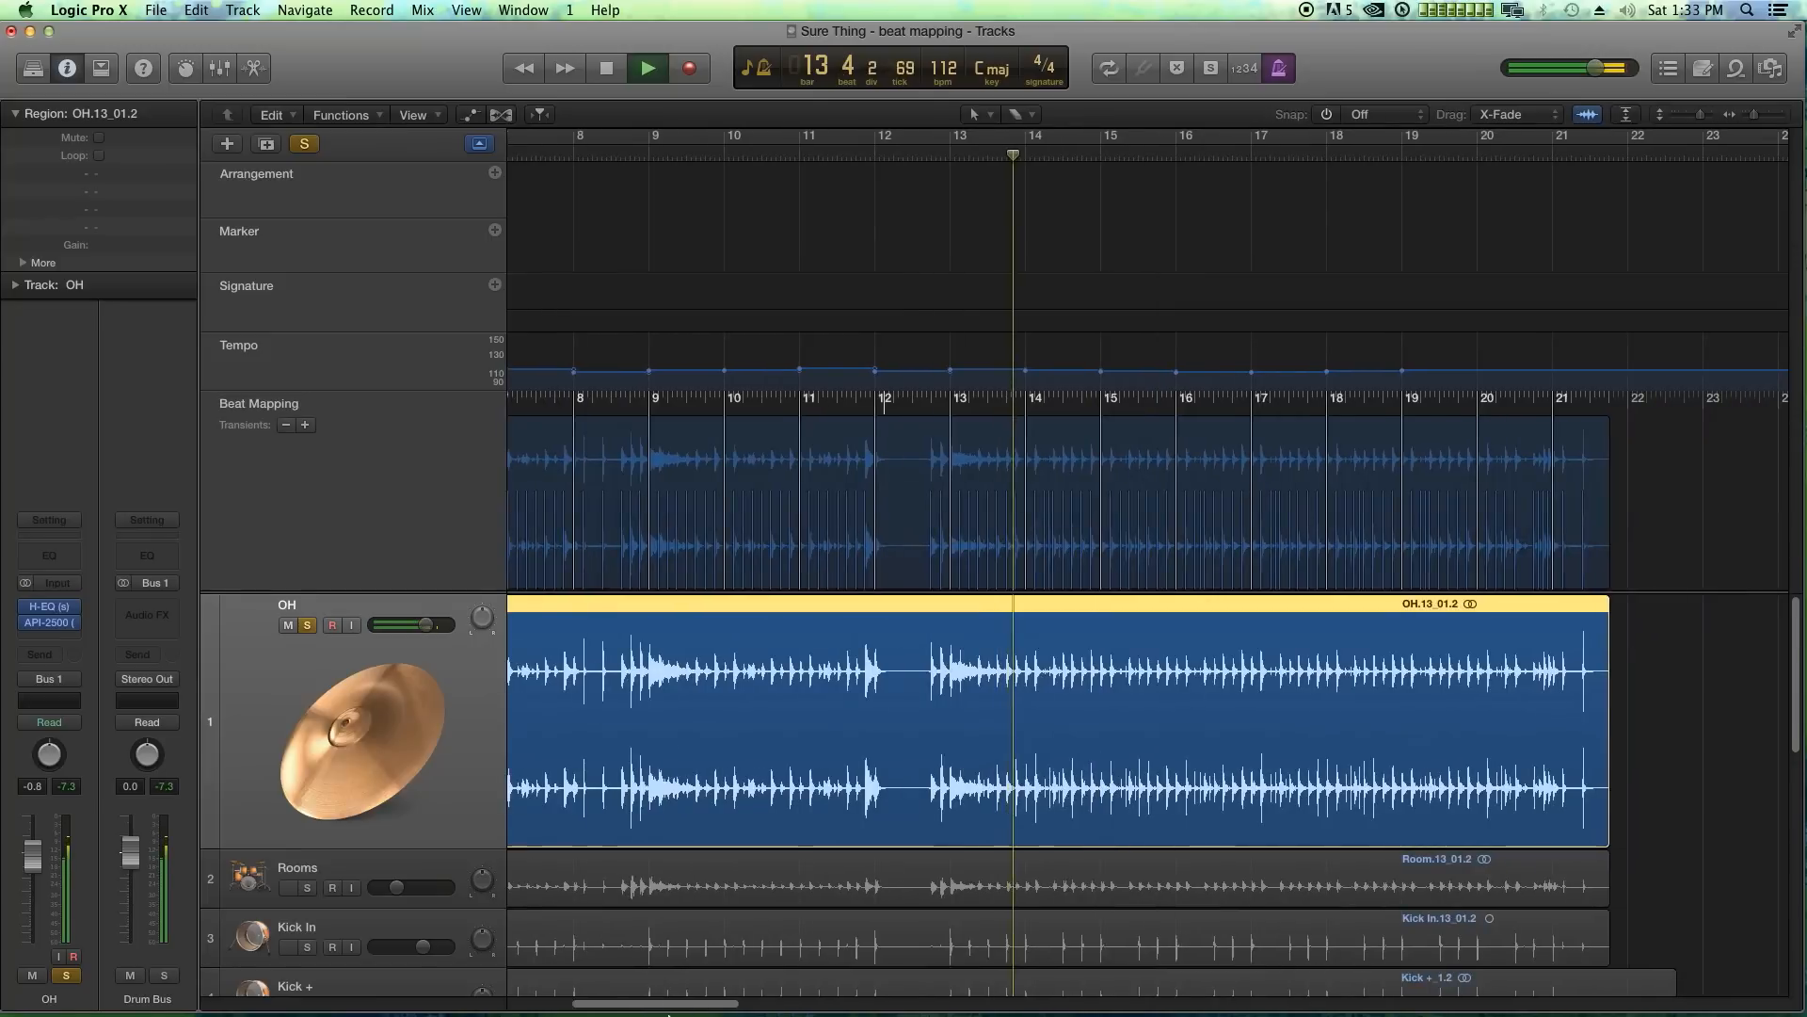
key("space")
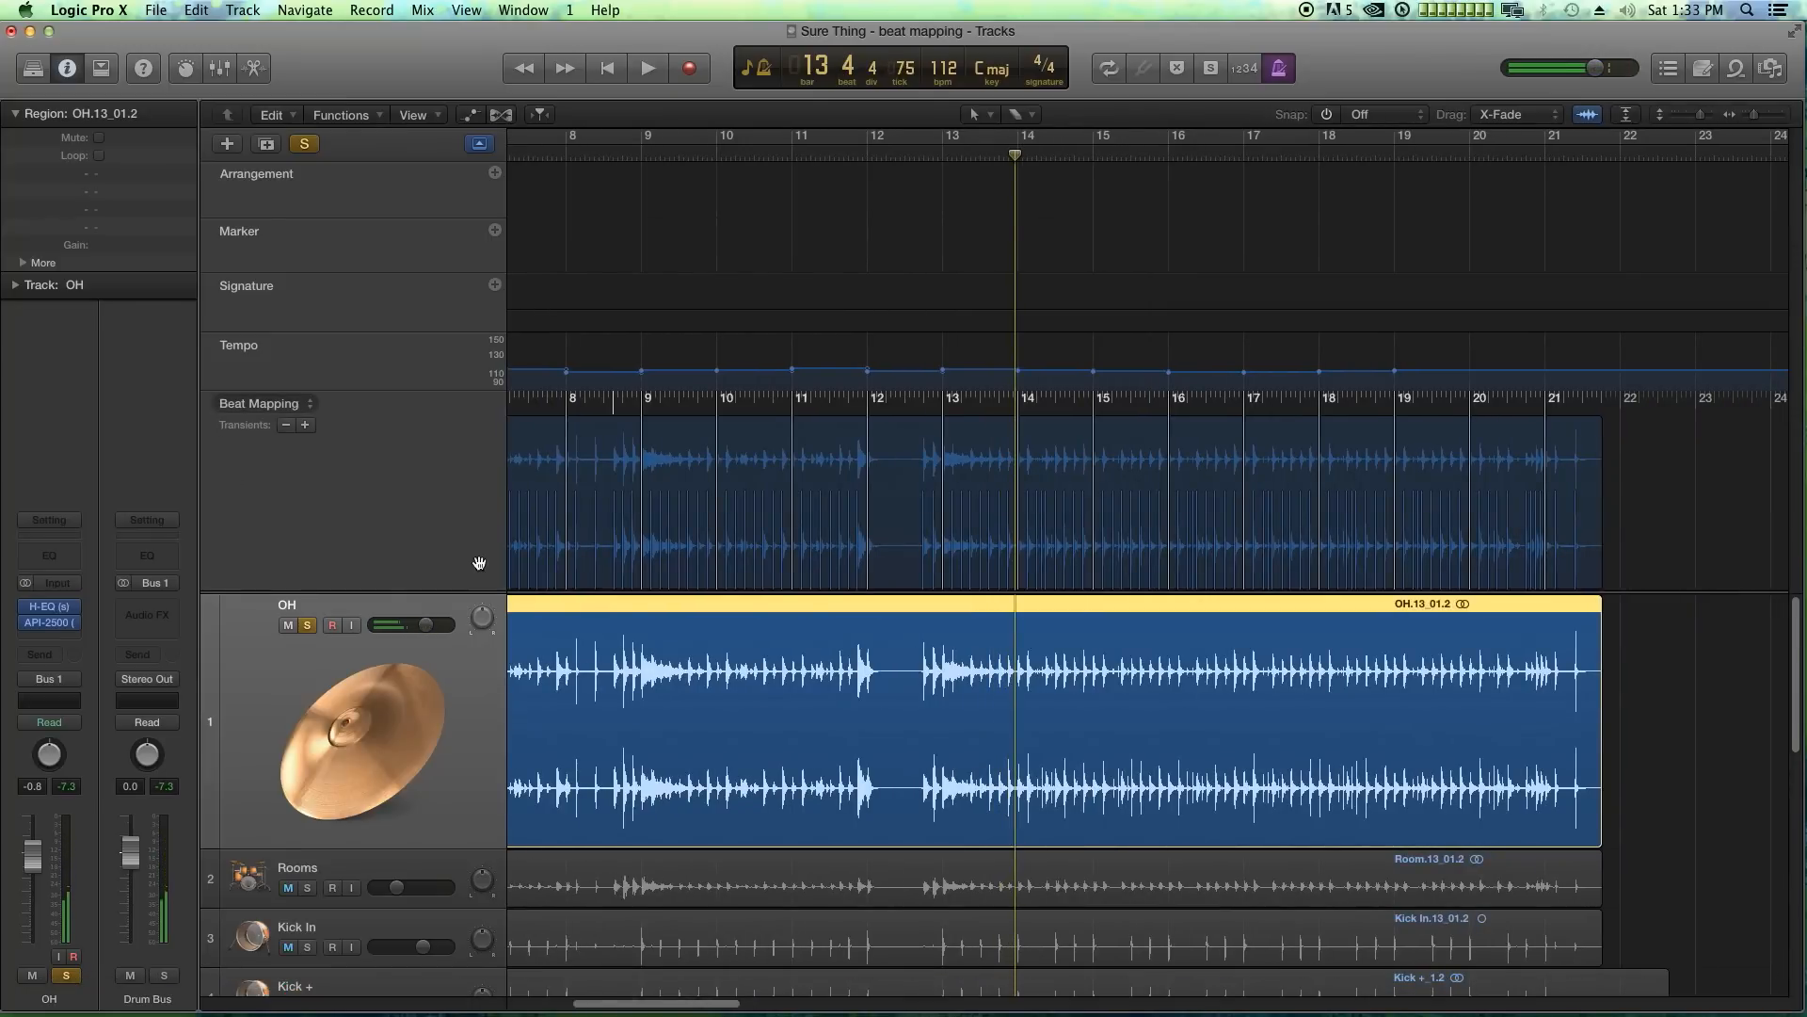
- Hide the global tracks, unsolo the OH track and lower its volume to about -11.6 dB
left_click(479, 143)
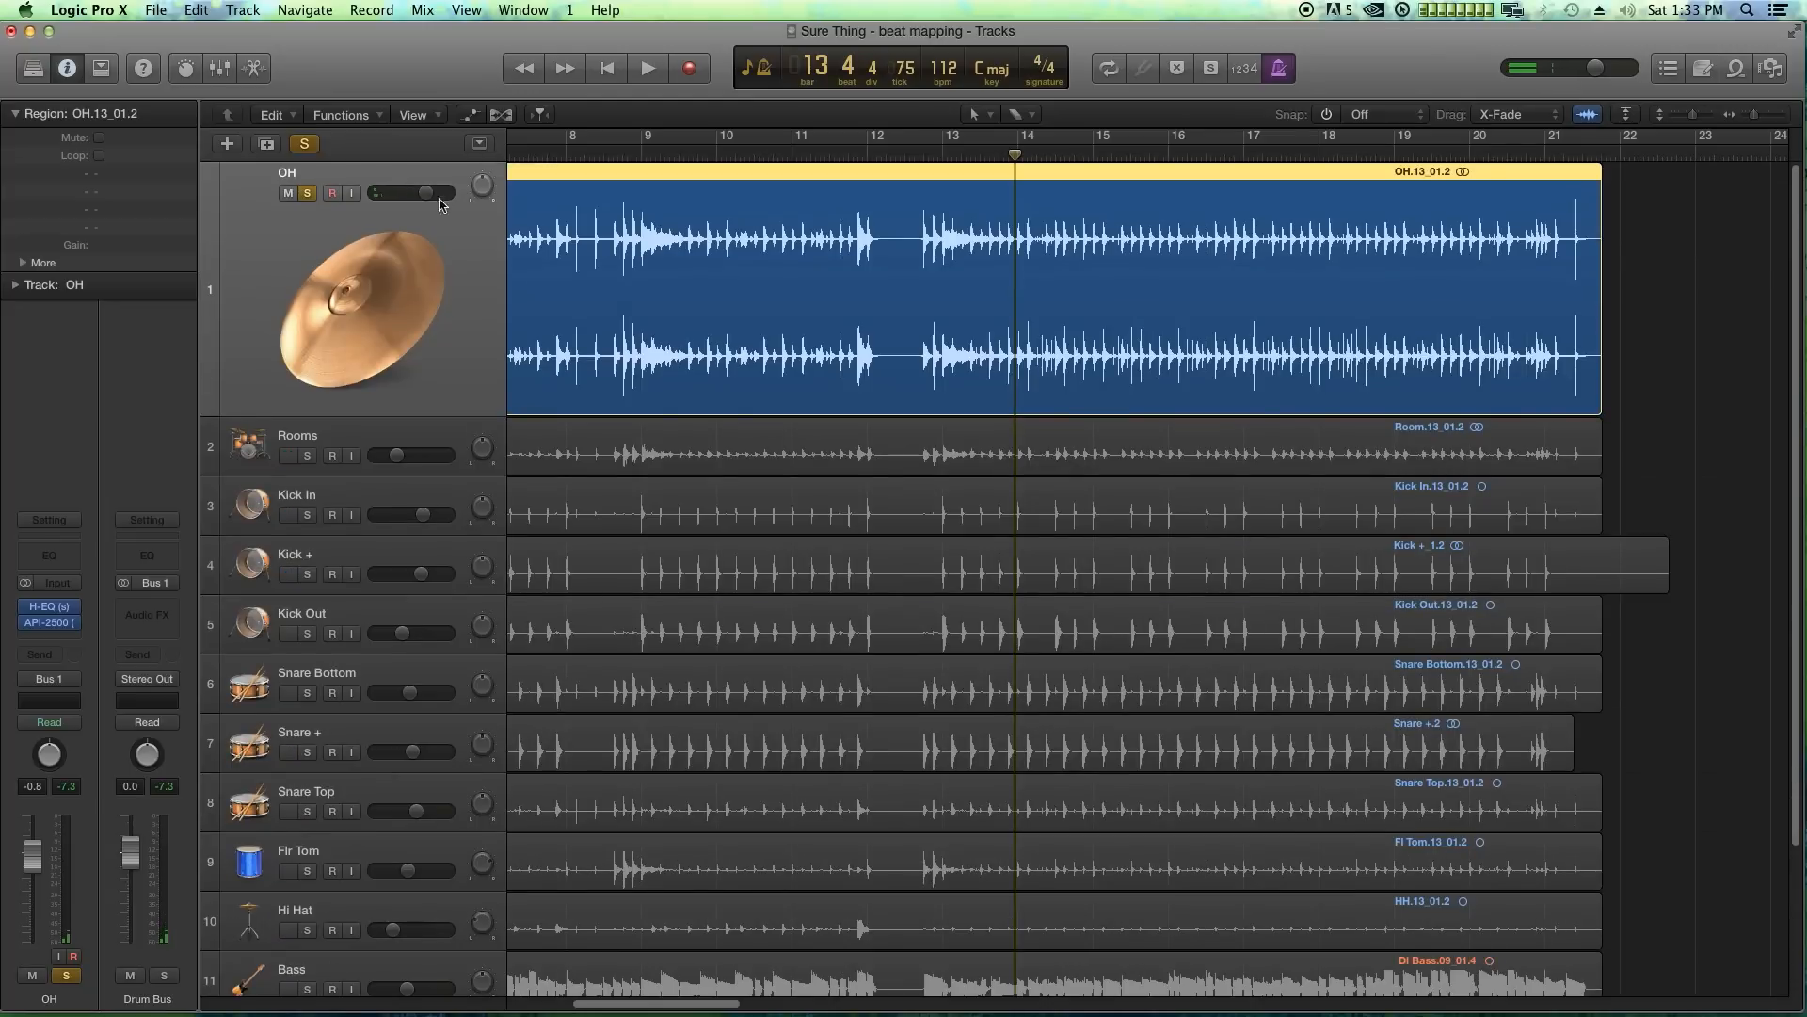
left_click(307, 193)
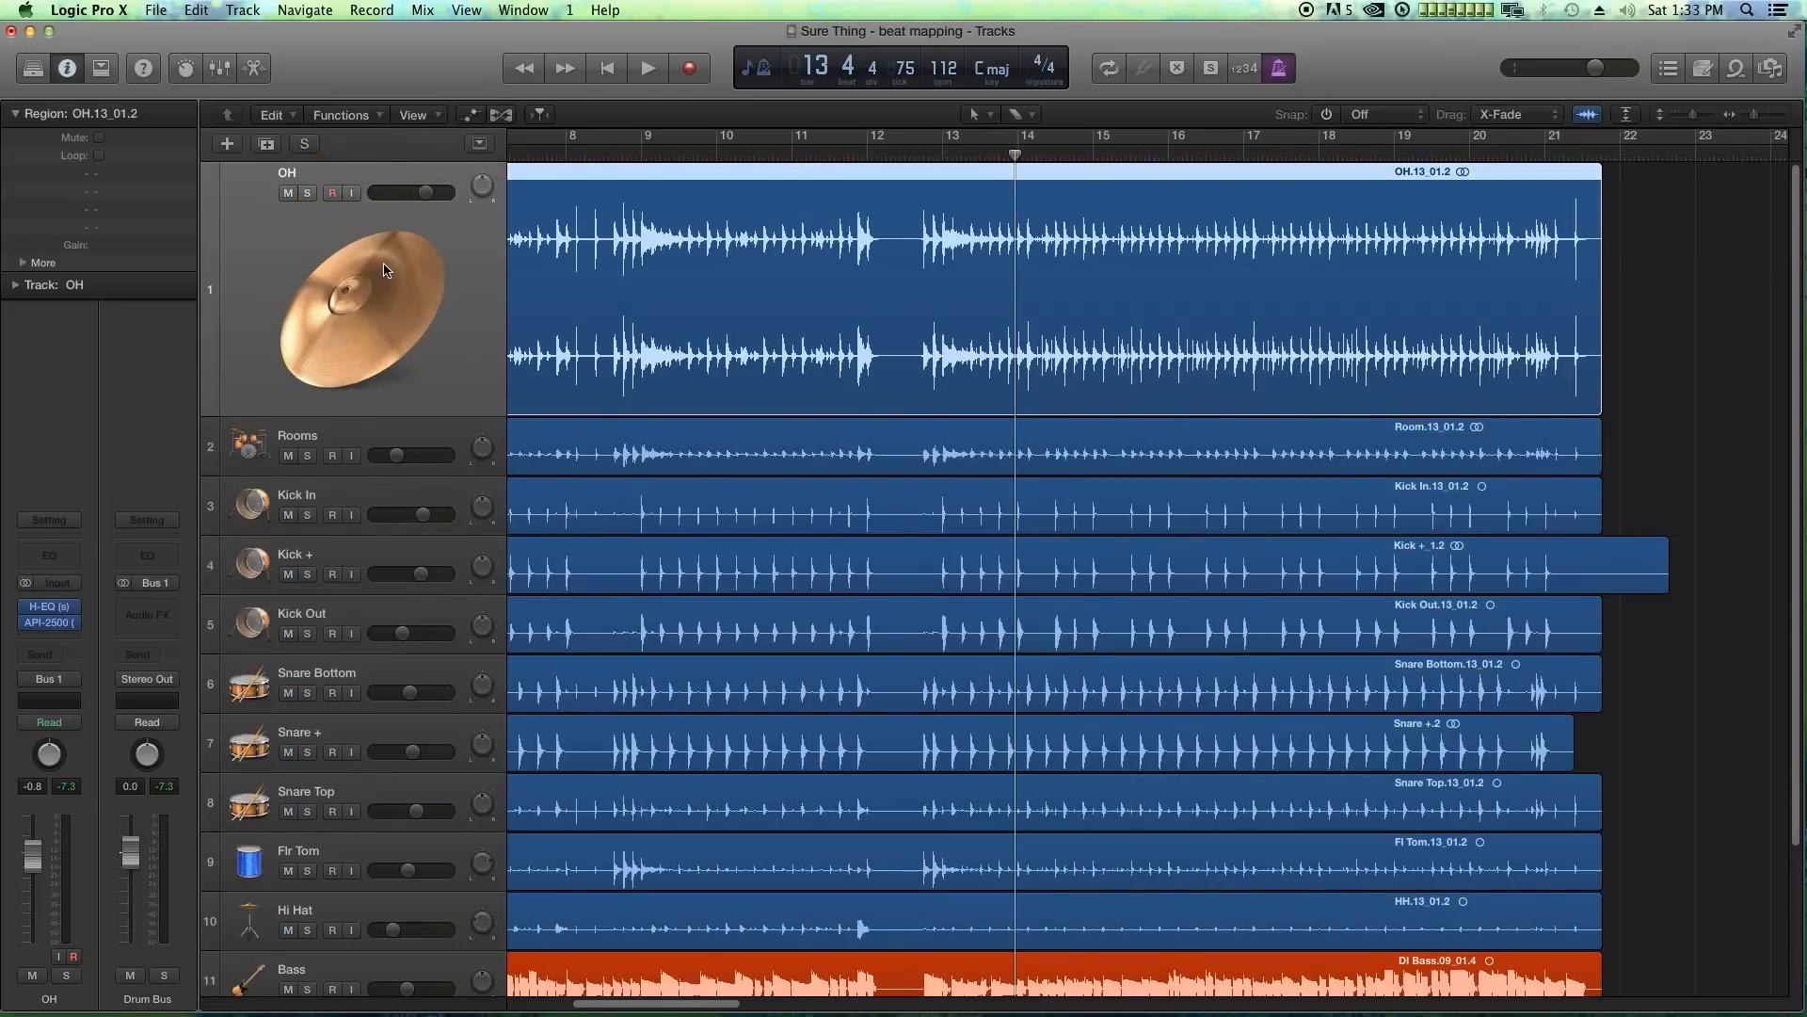
left_click_drag(33, 866, 33, 902)
- Play all tracks with the metronome from bar 2 to check the whole band against the mapped tempo
key("super+Left")
key("super+Left")
key("super+Left")
key("super+Left")
key("super+Left")
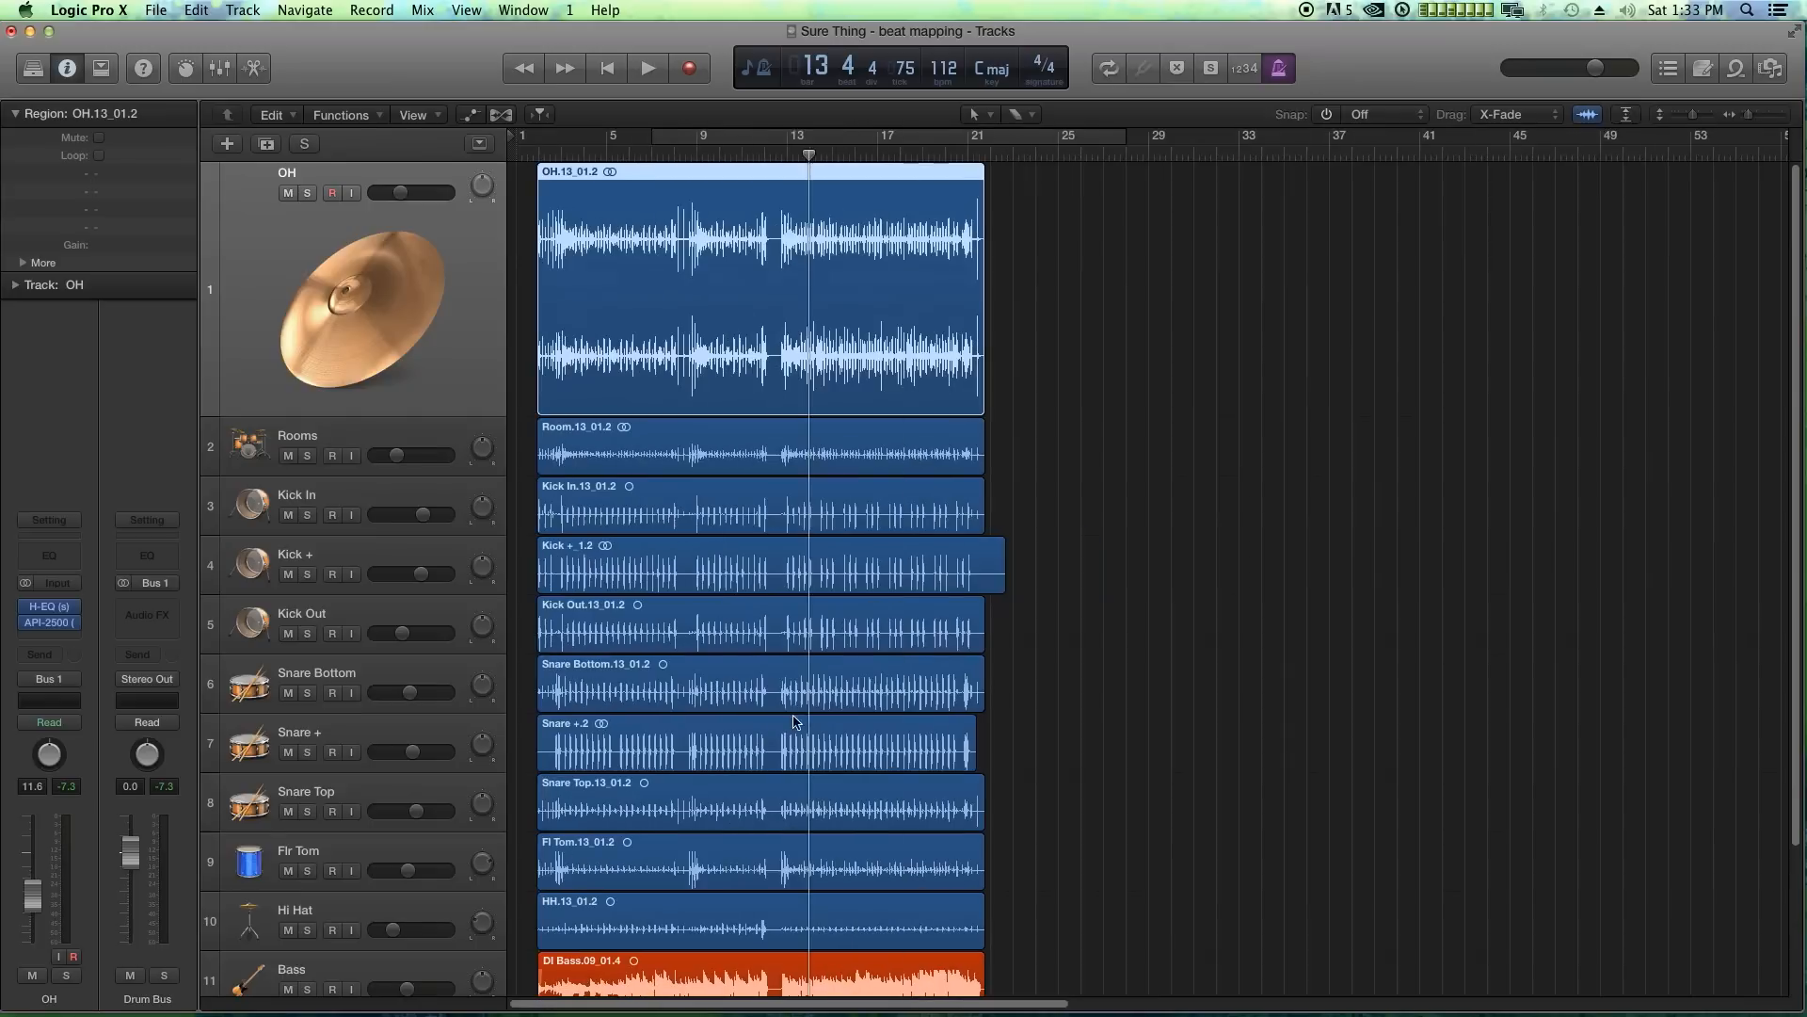
left_click(539, 153)
key("super+Right")
key("super+Right")
key("super+Right")
key("super+Right")
key("super+Right")
key("super+Right")
key("super+Right")
key("super+Right")
key("super+Right")
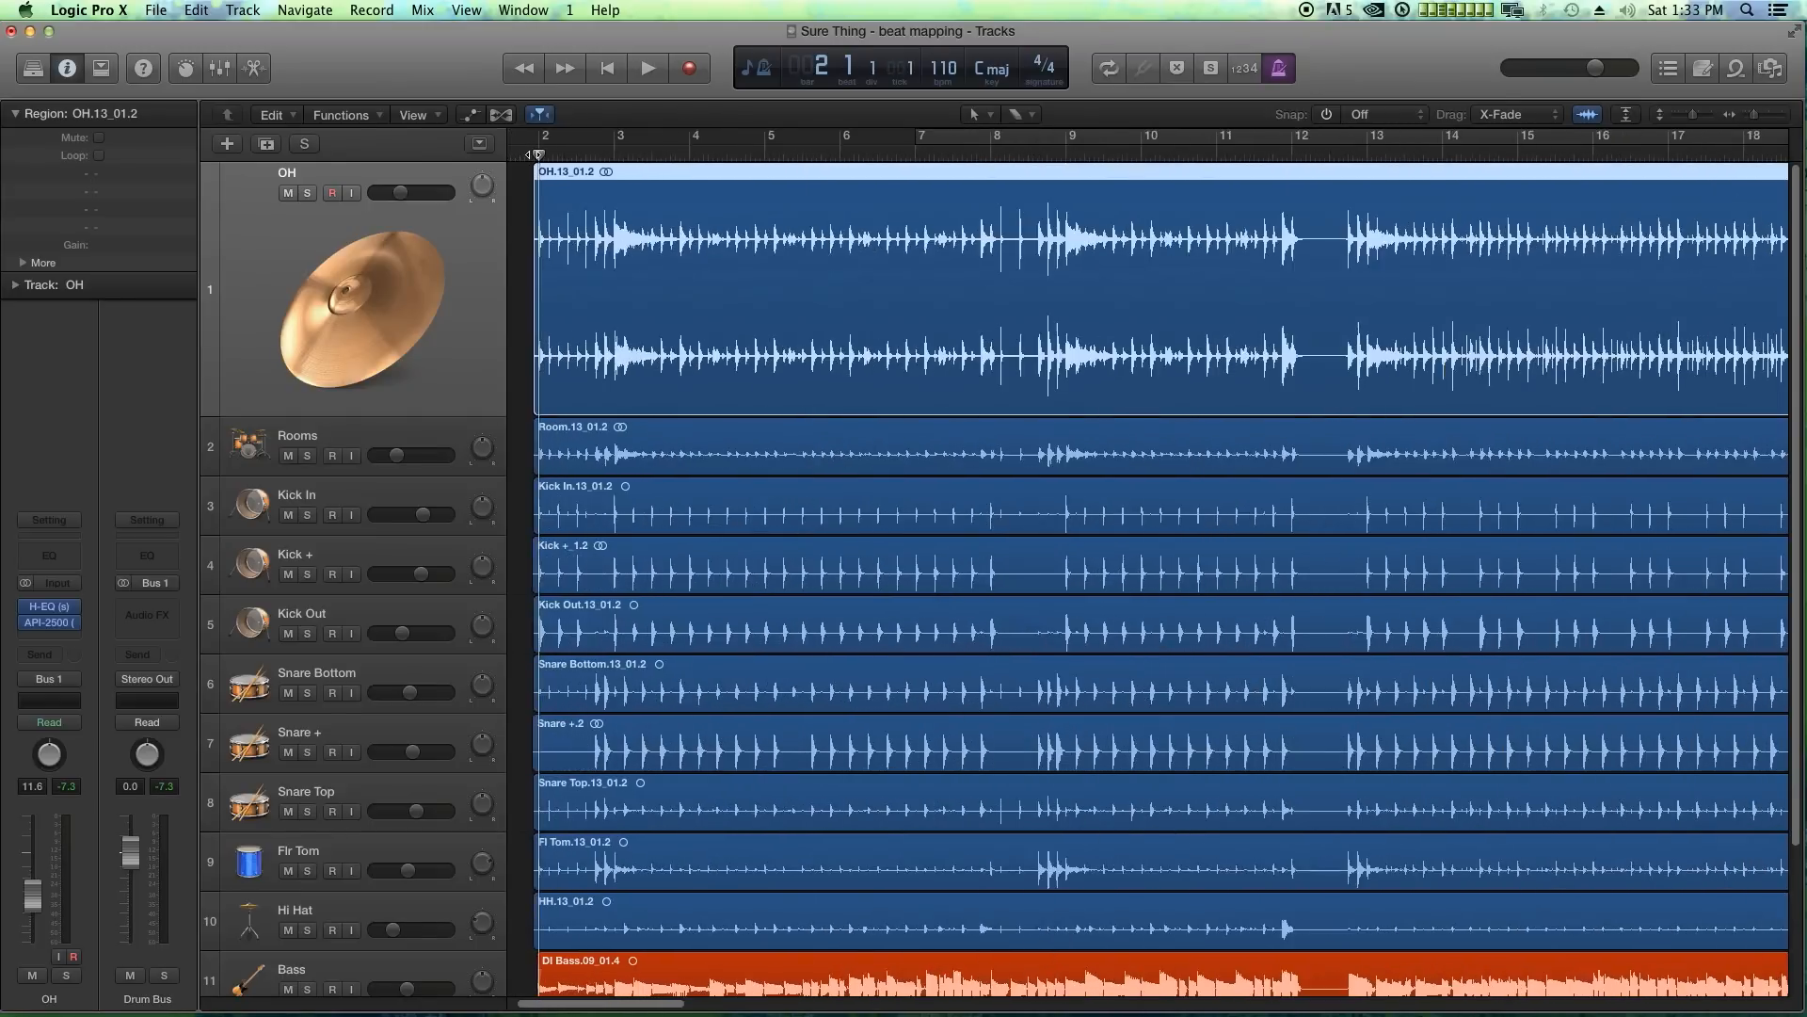
scroll(529, 368, "down", 1)
scroll(527, 368, "down", 5)
key("space")
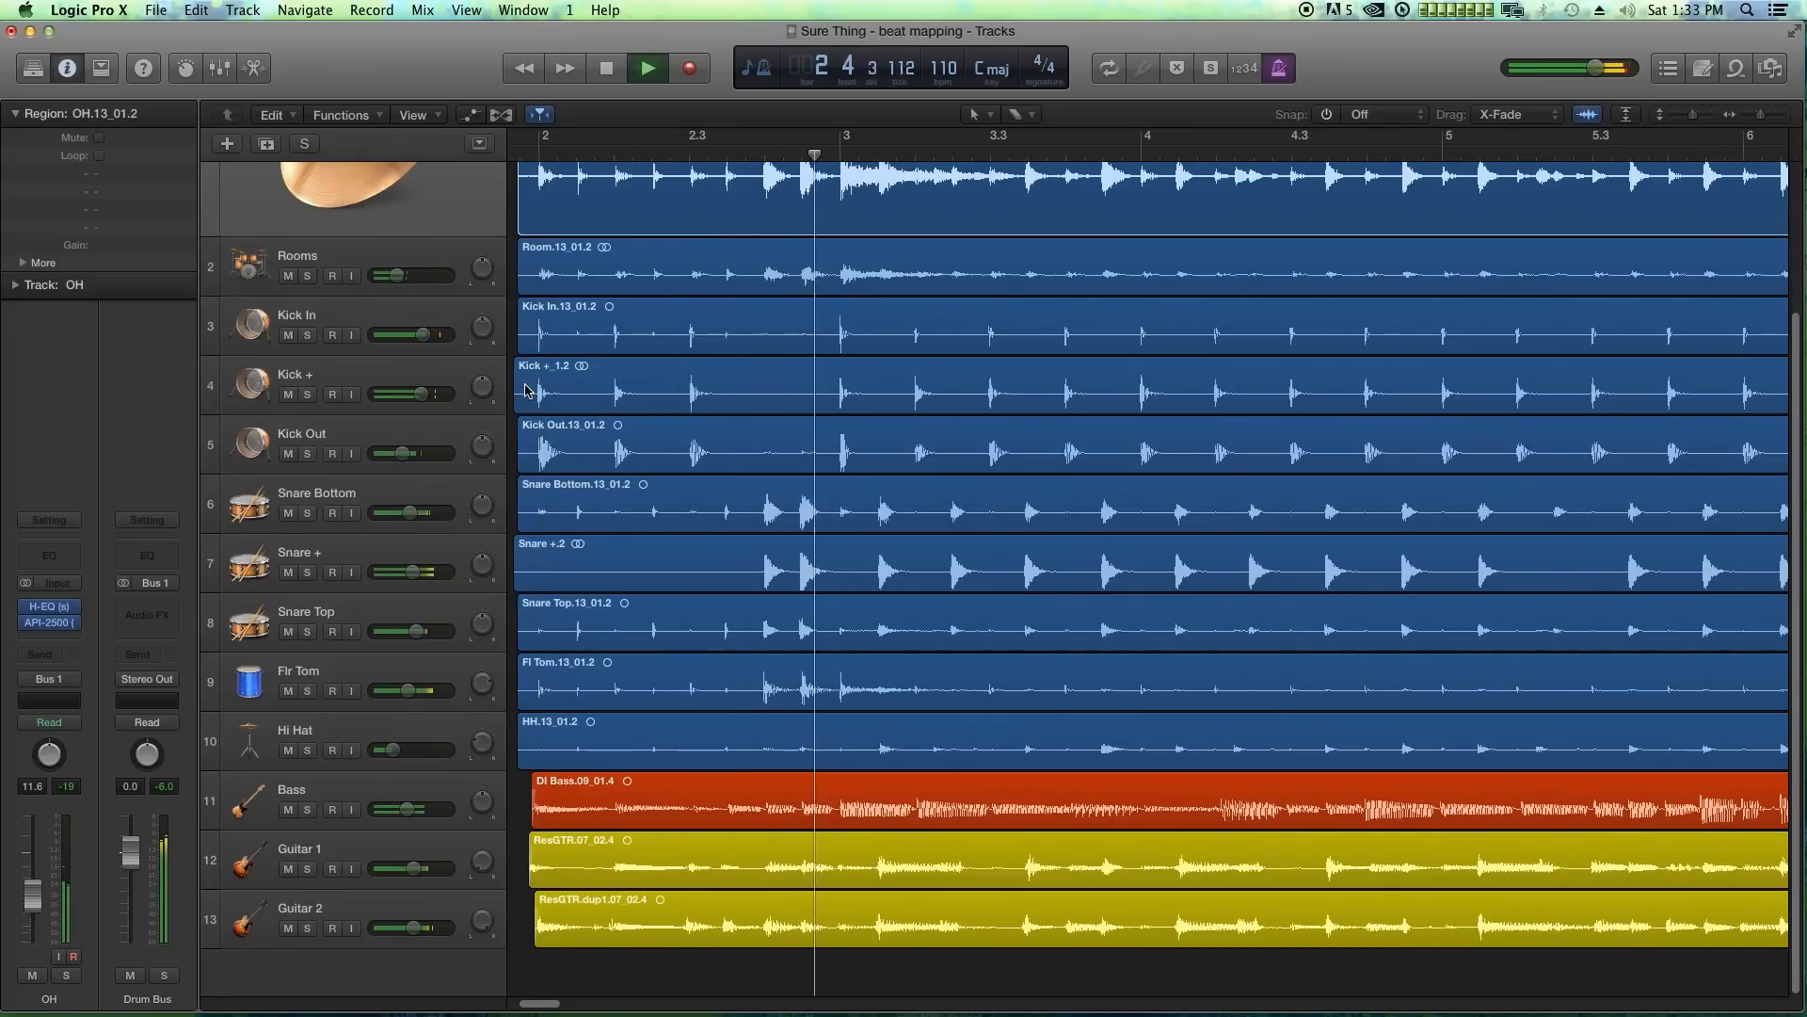
key("space")
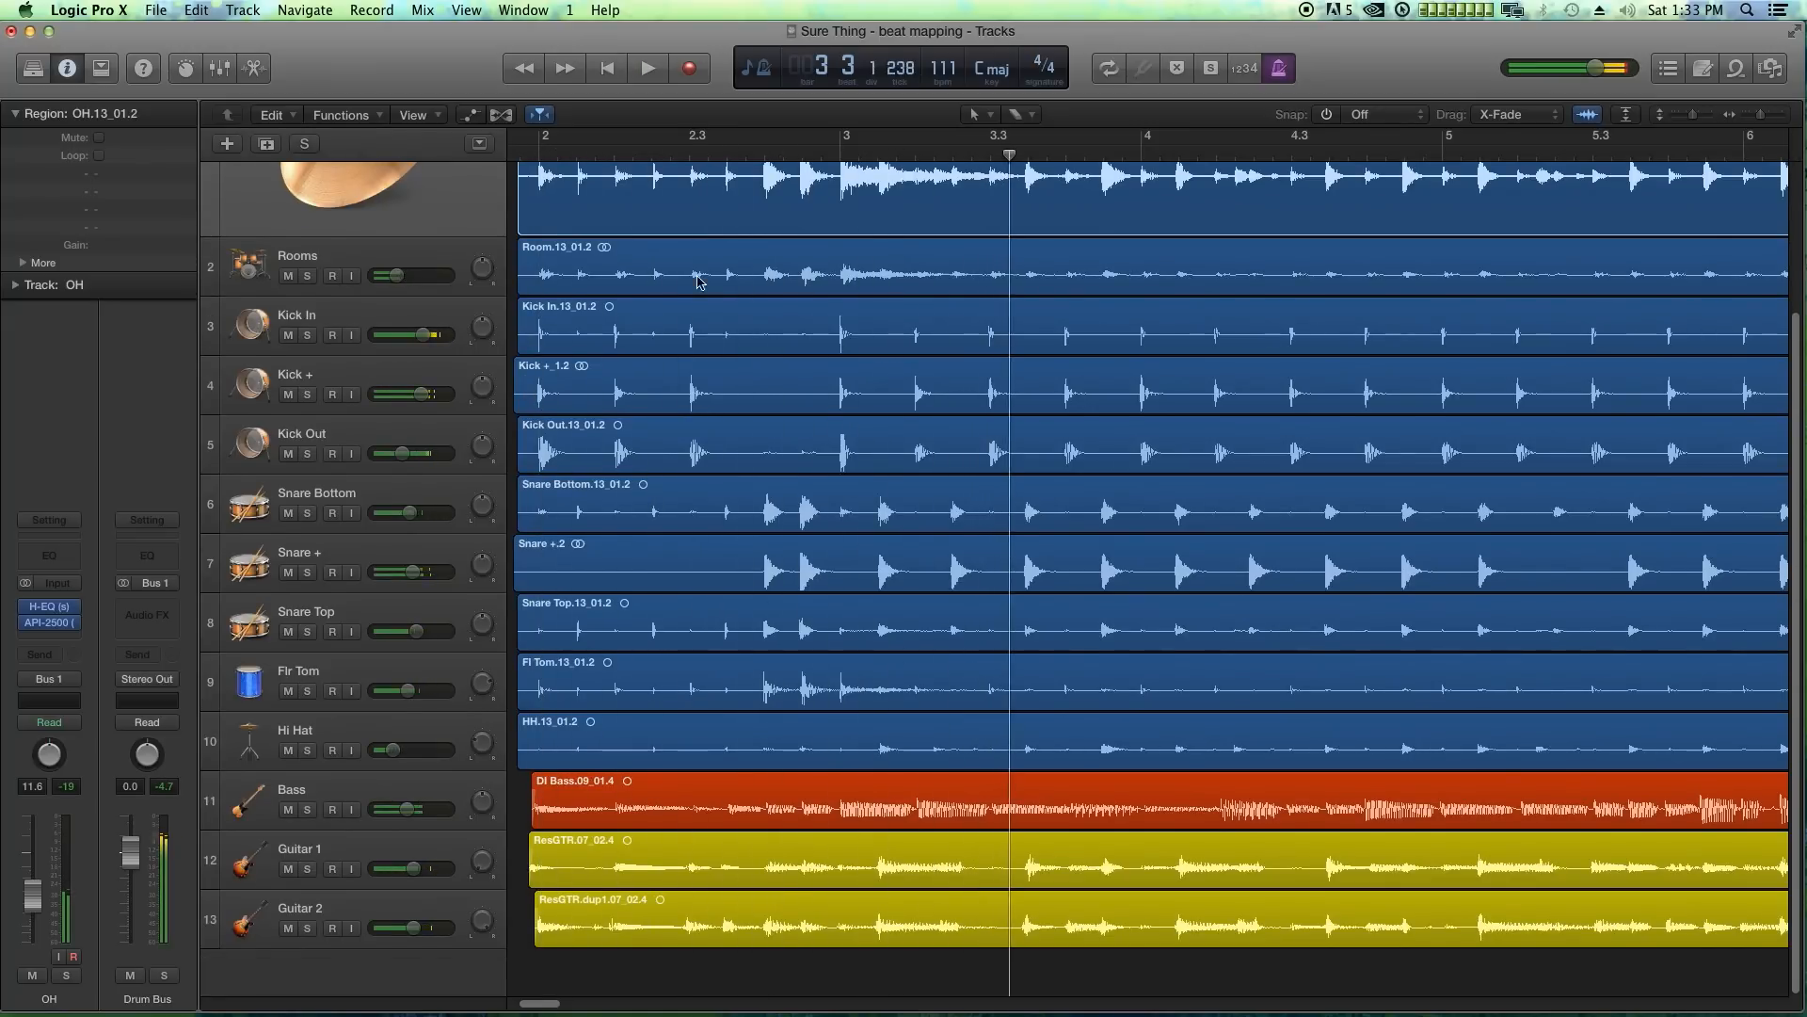
- Turn off the metronome and enlarge the Bass track to an individual track zoom of 20
left_click(1268, 68)
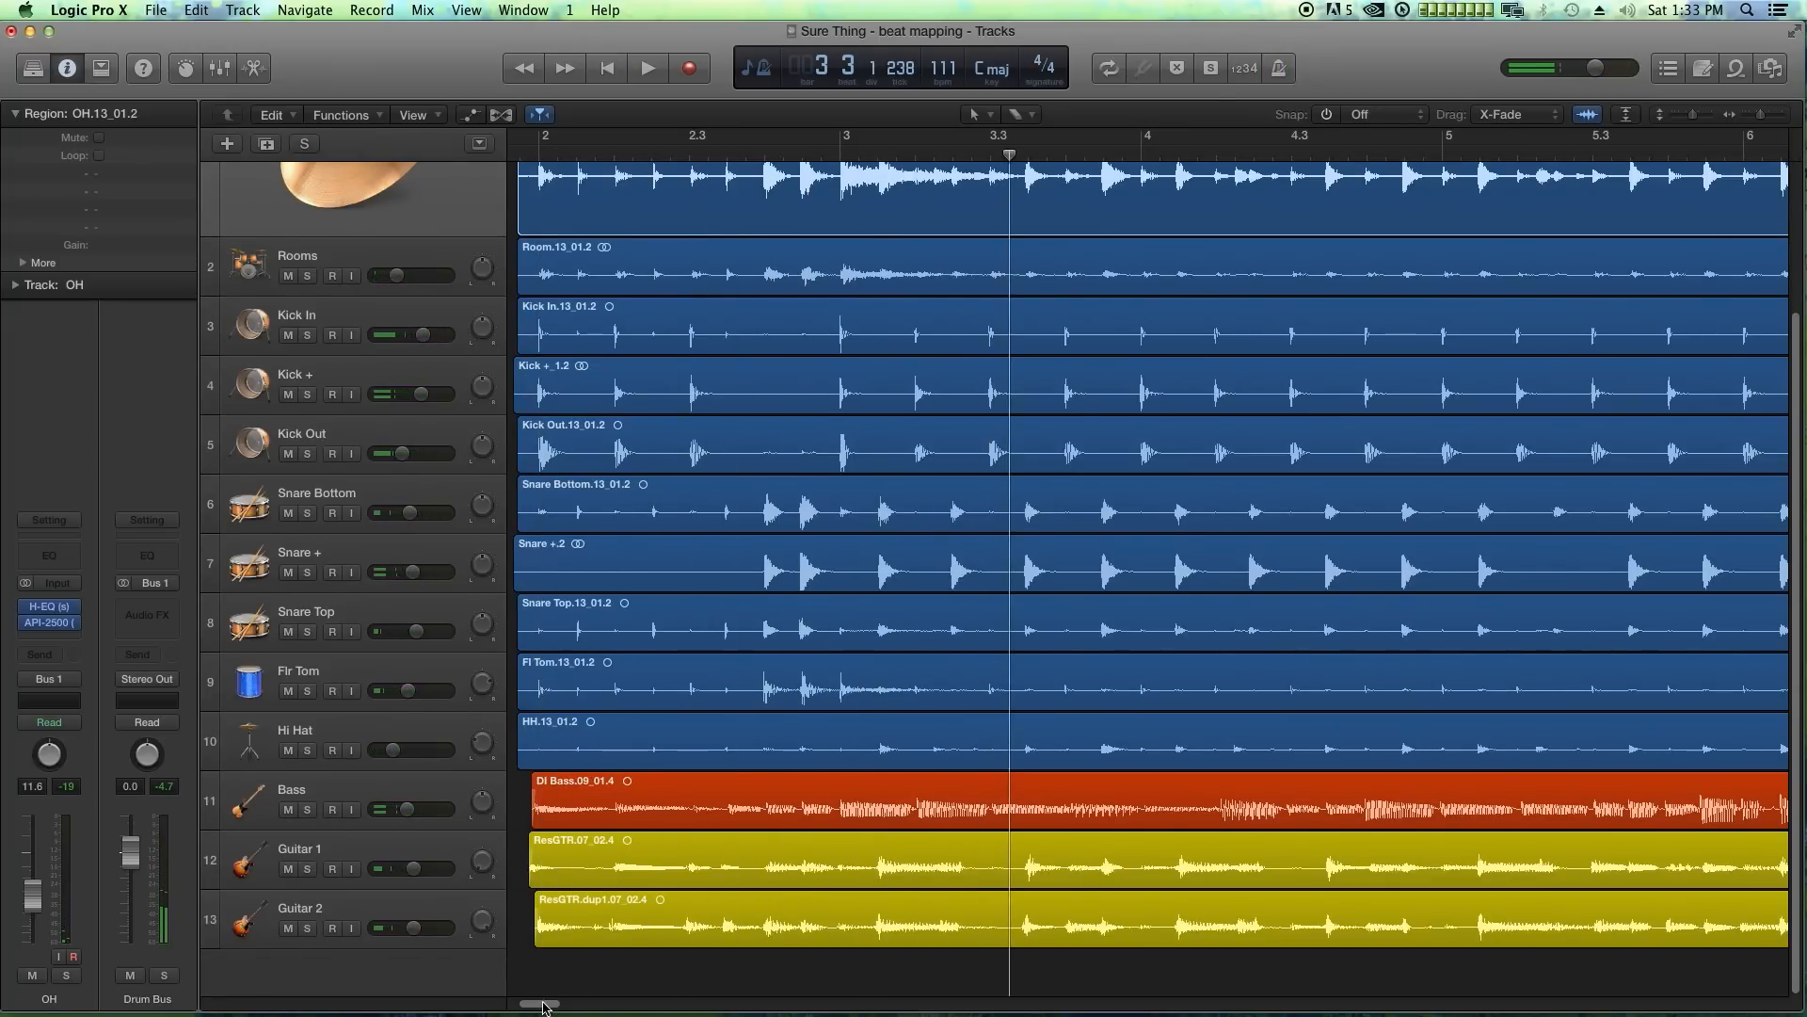
left_click_drag(544, 1007, 533, 1008)
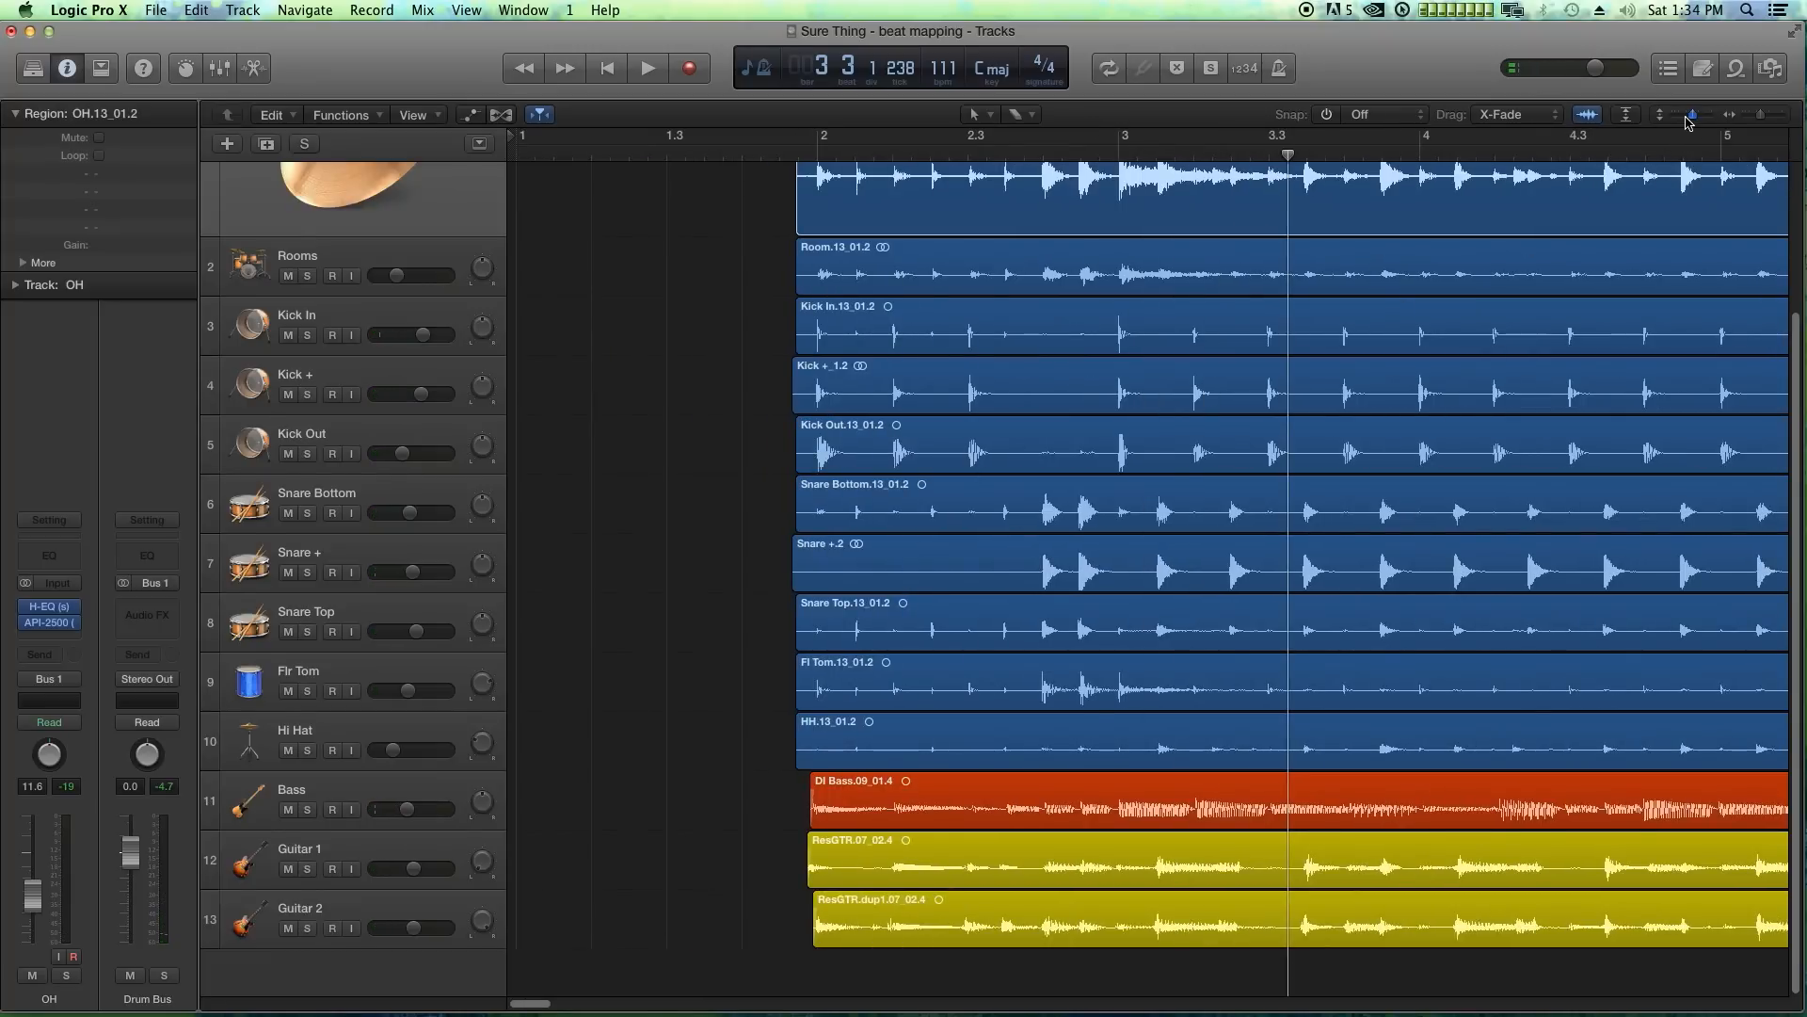
left_click_drag(1688, 120, 1675, 120)
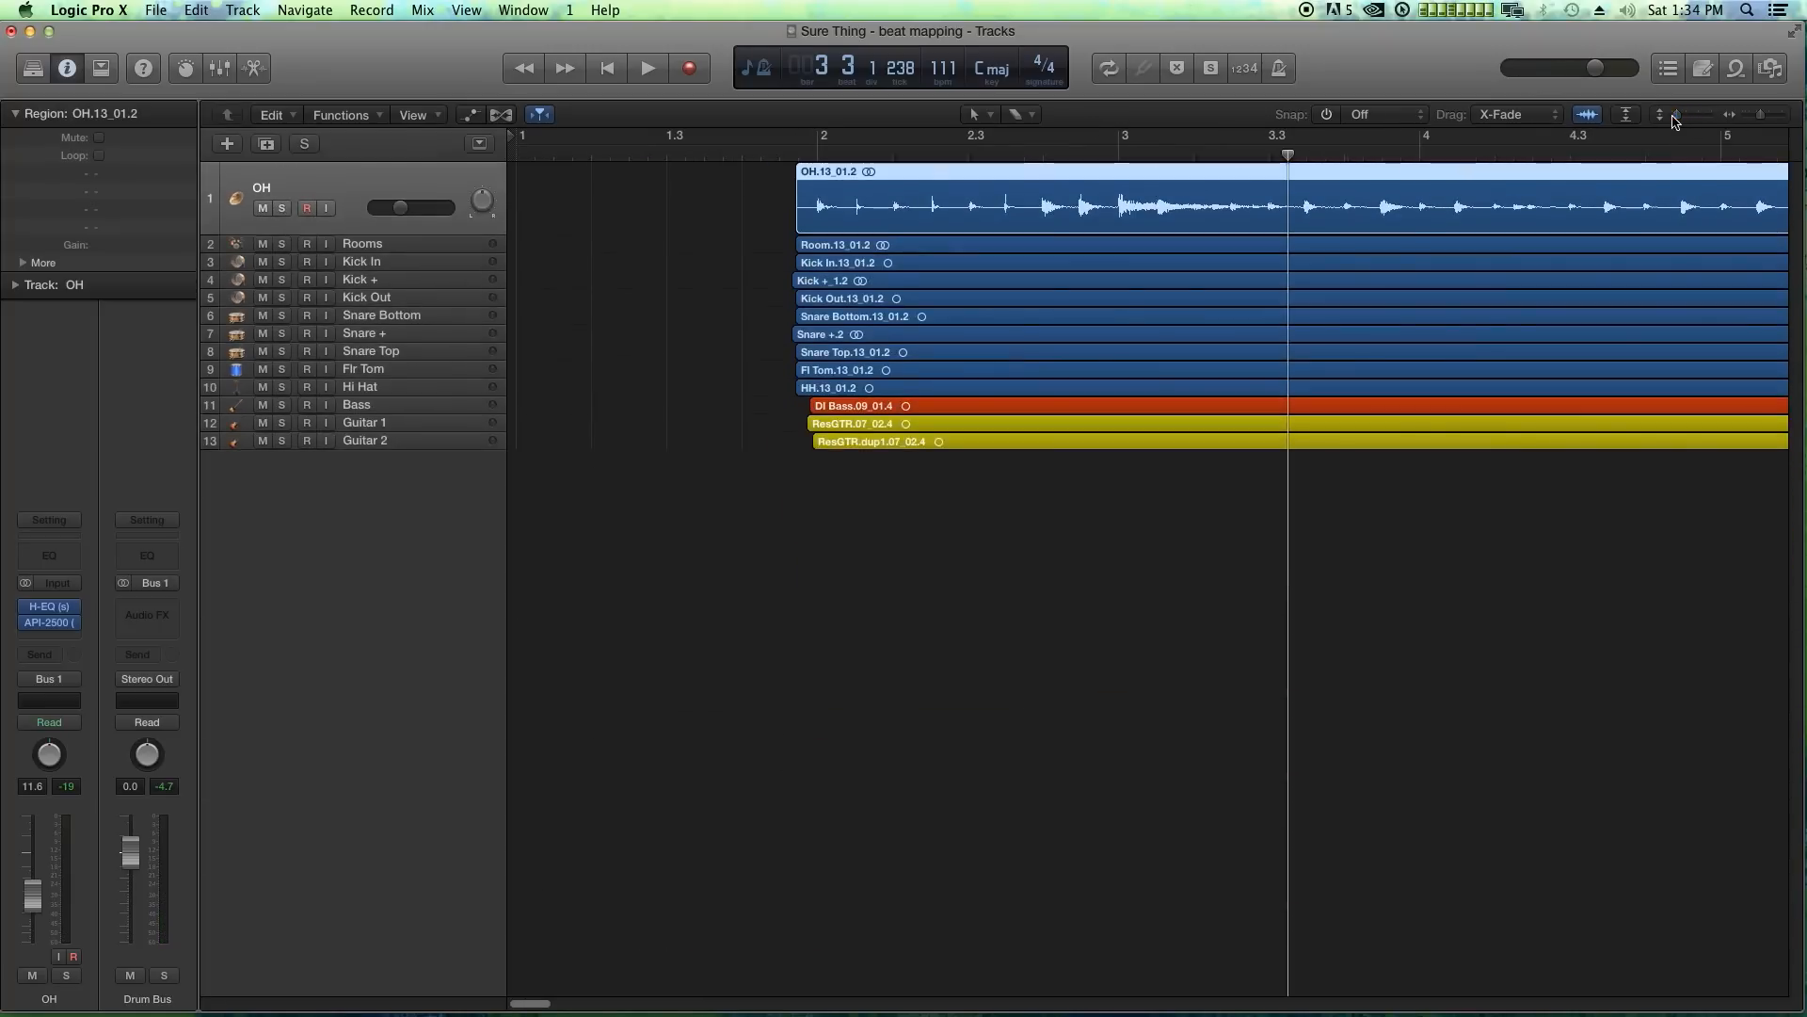
left_click(352, 411)
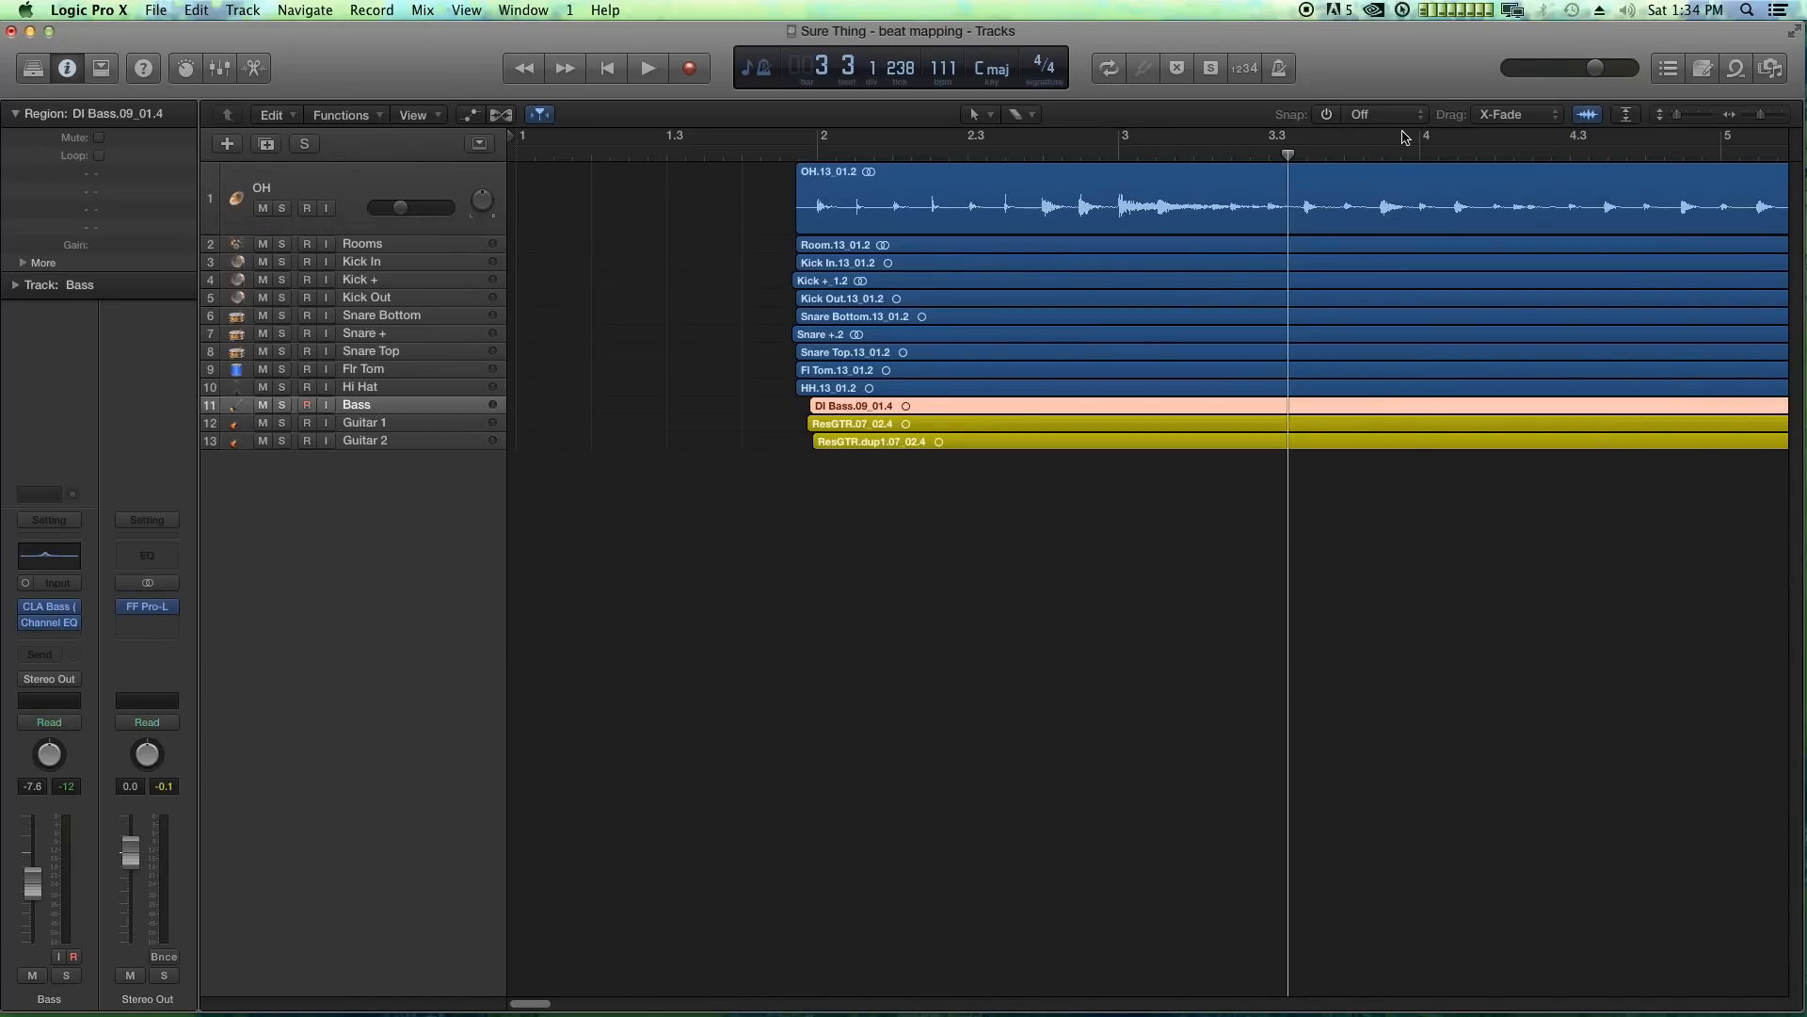
left_click_drag(1682, 118, 1685, 117)
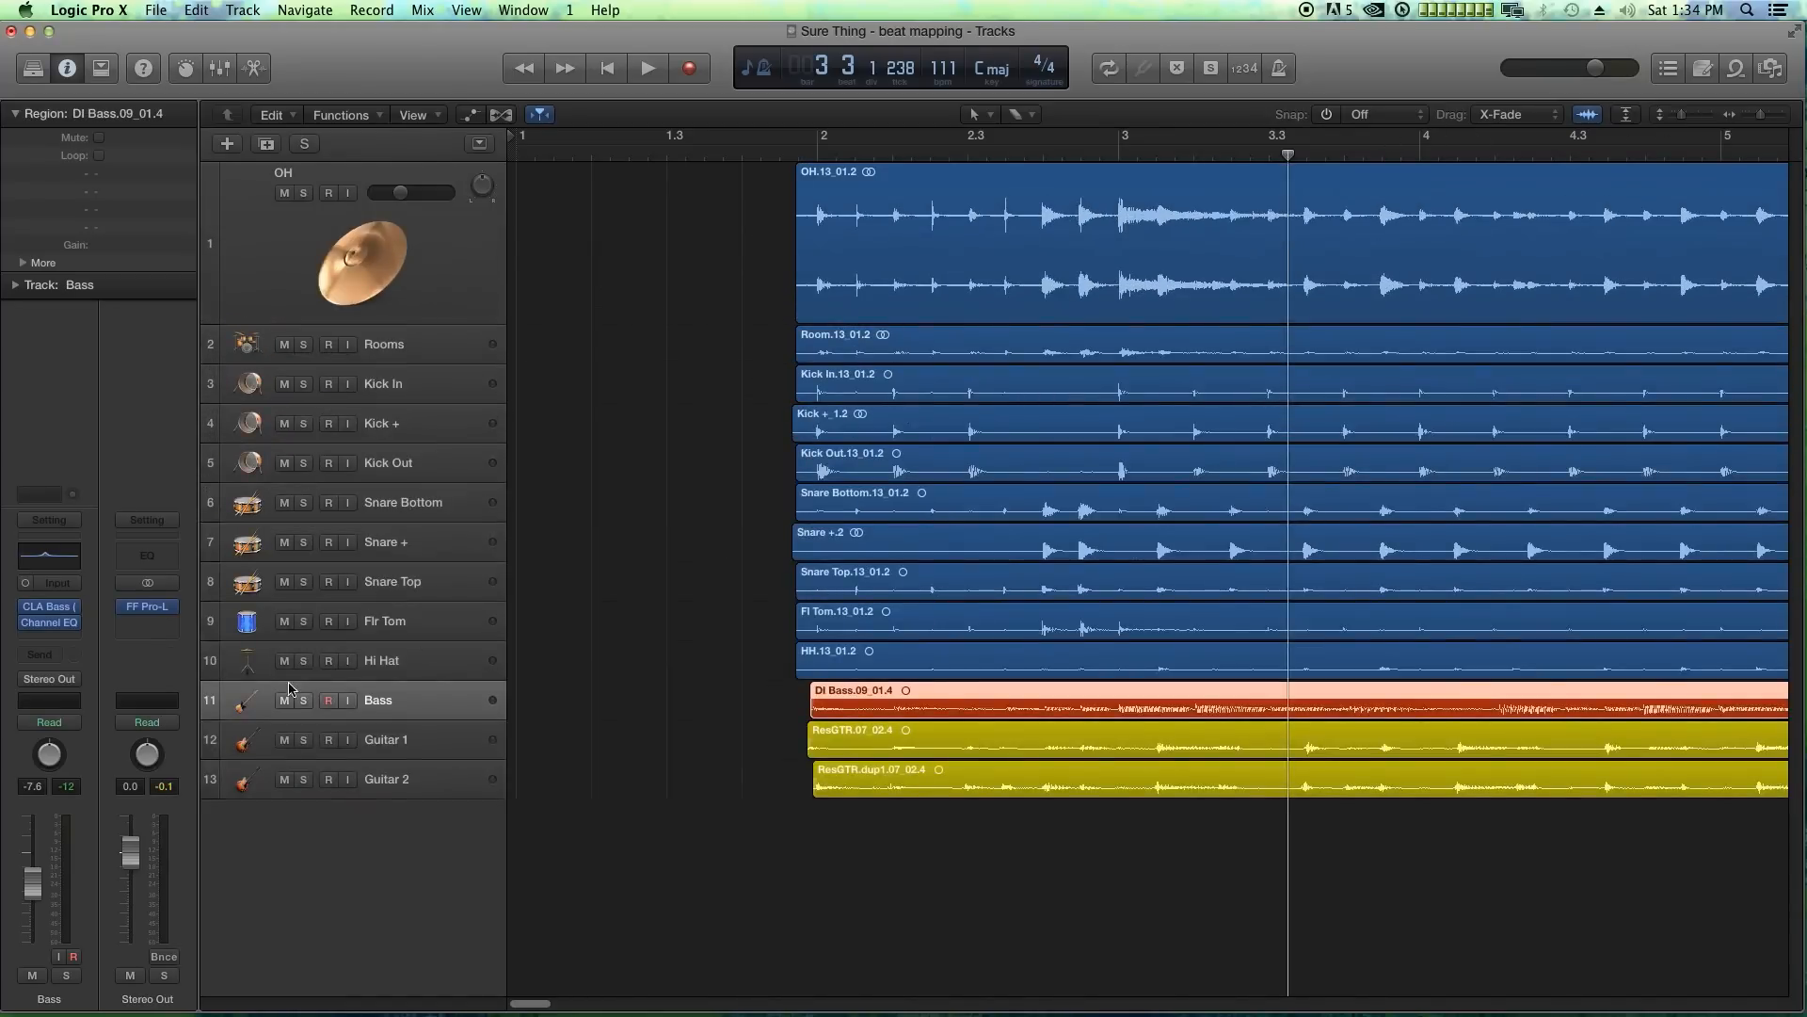
left_click_drag(249, 720, 249, 876)
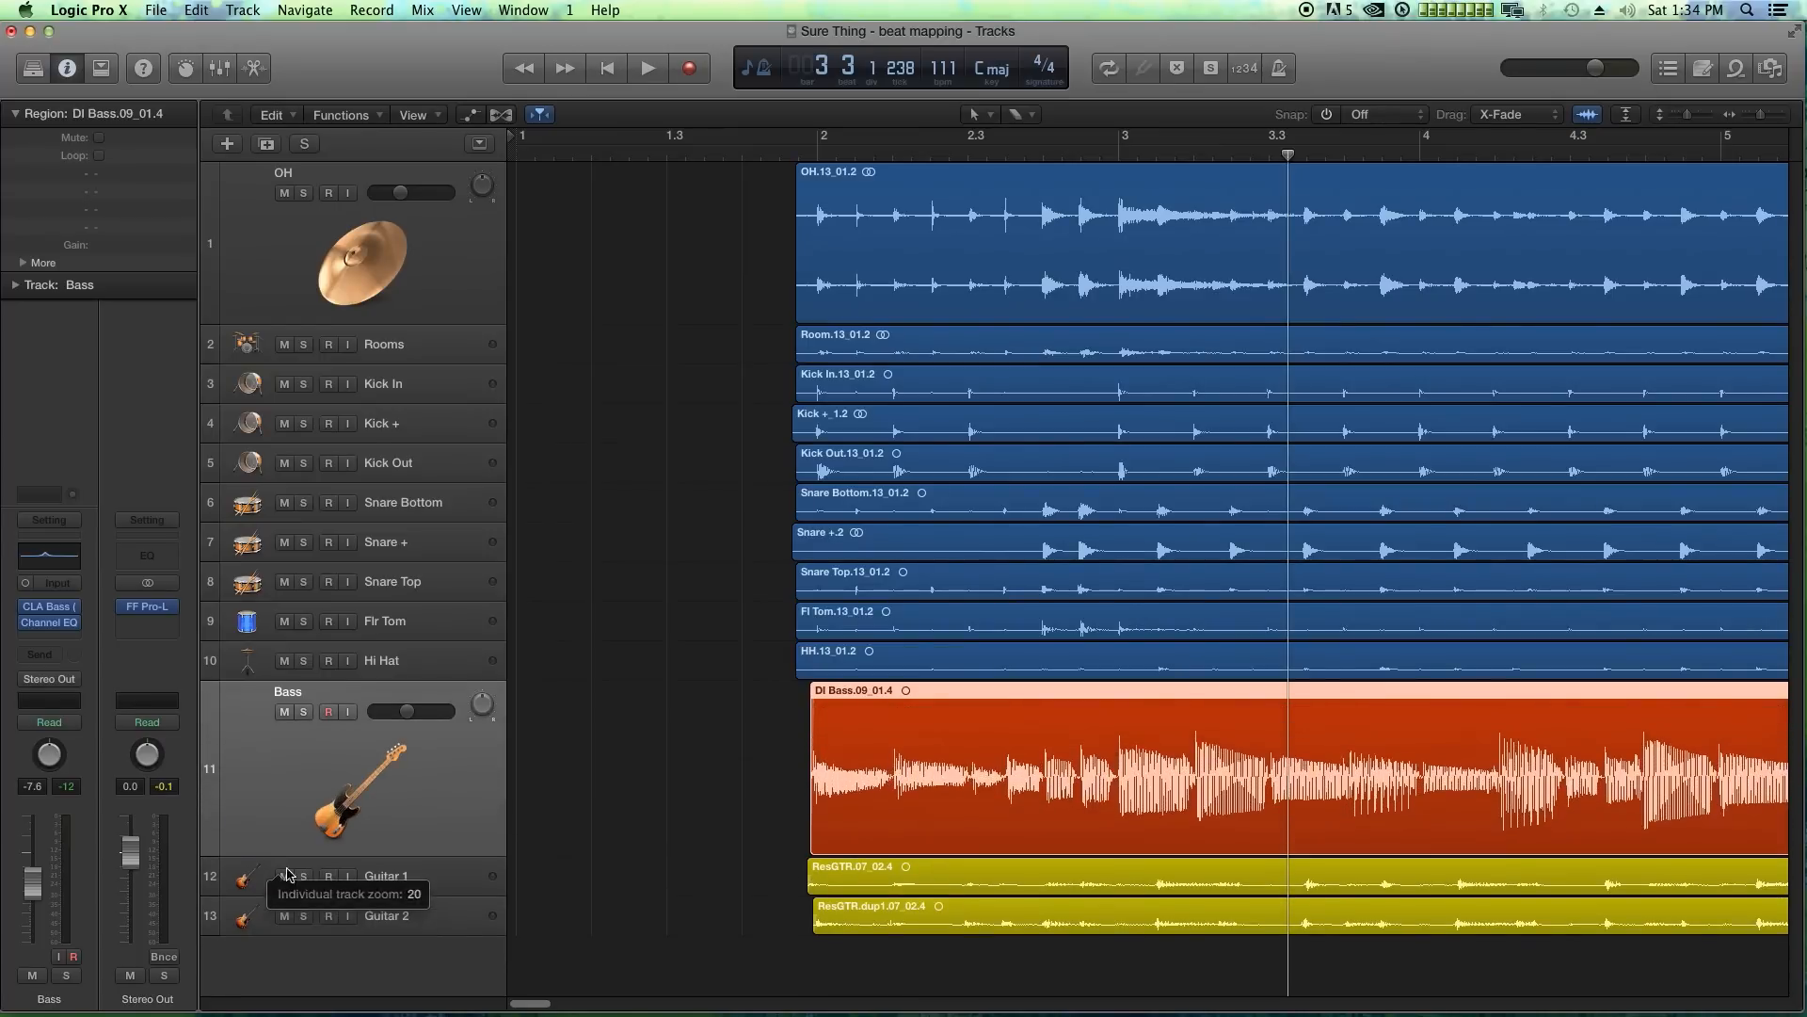
- Enlarge the Guitar 1 and Guitar 2 tracks and increase the overall track height to show their waveforms in detail
left_click(248, 893)
left_click(244, 901)
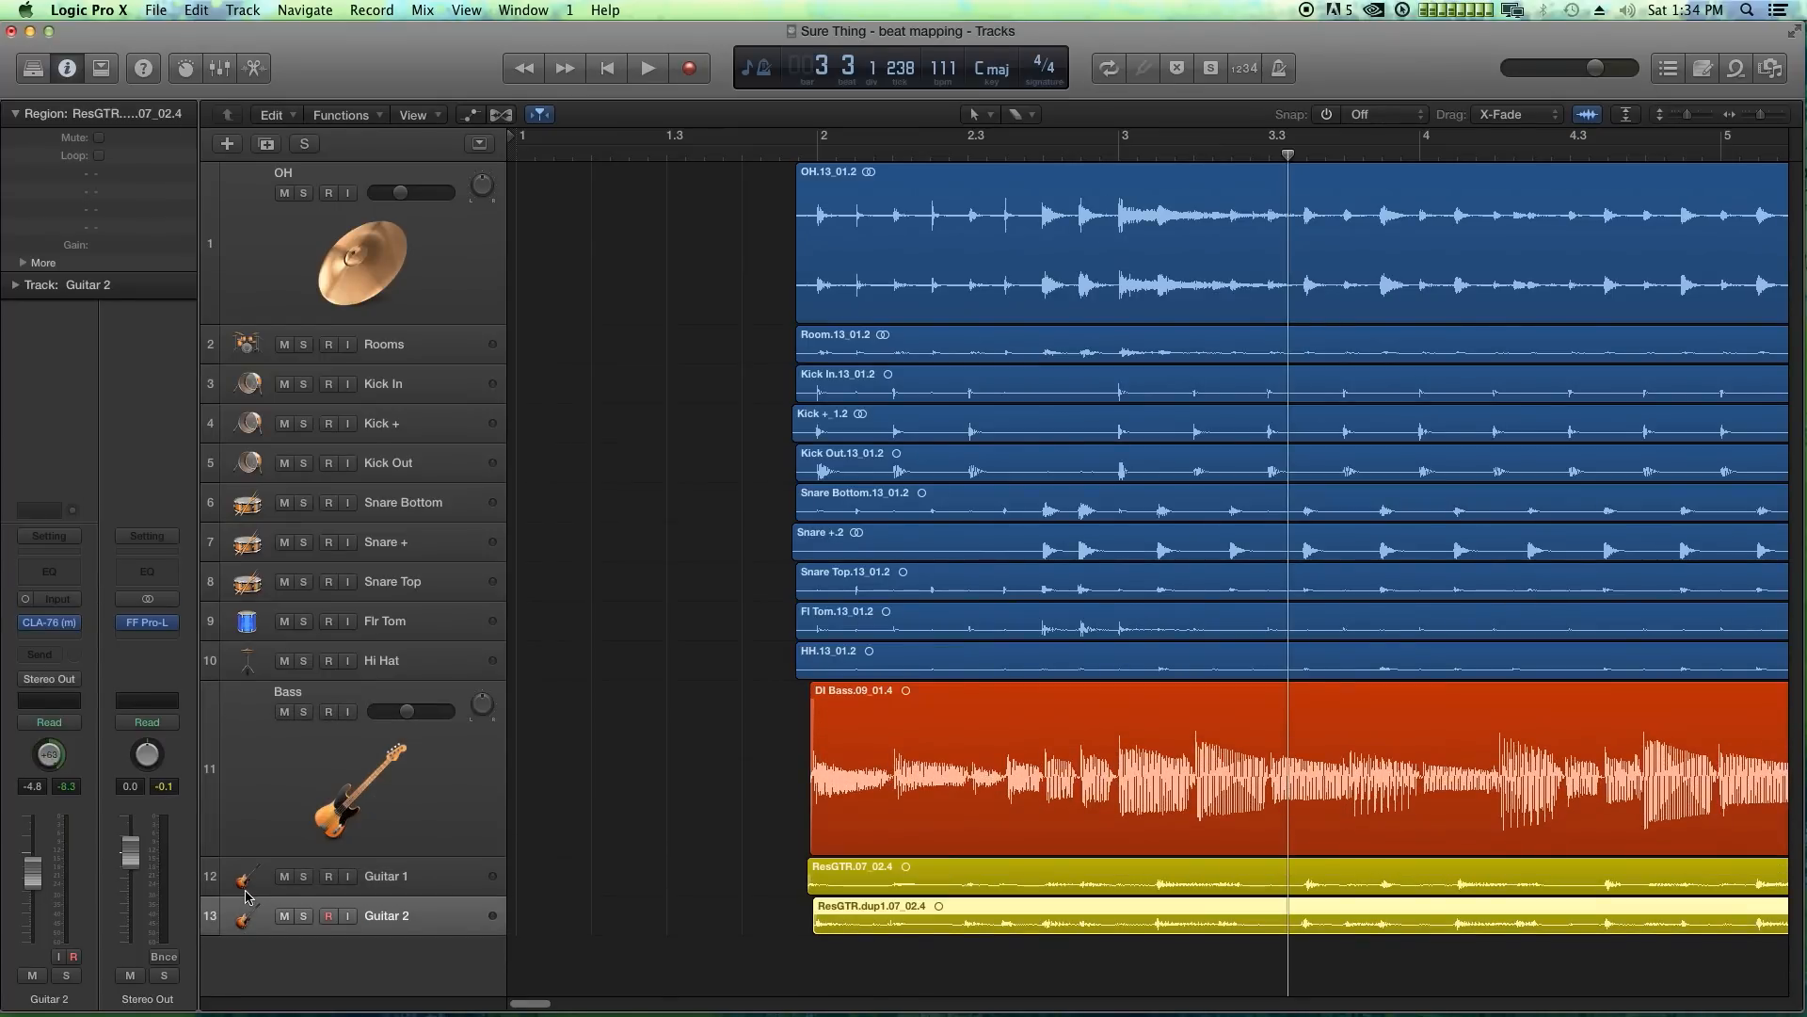
left_click(247, 893)
left_click_drag(244, 892, 238, 992)
left_click(239, 945)
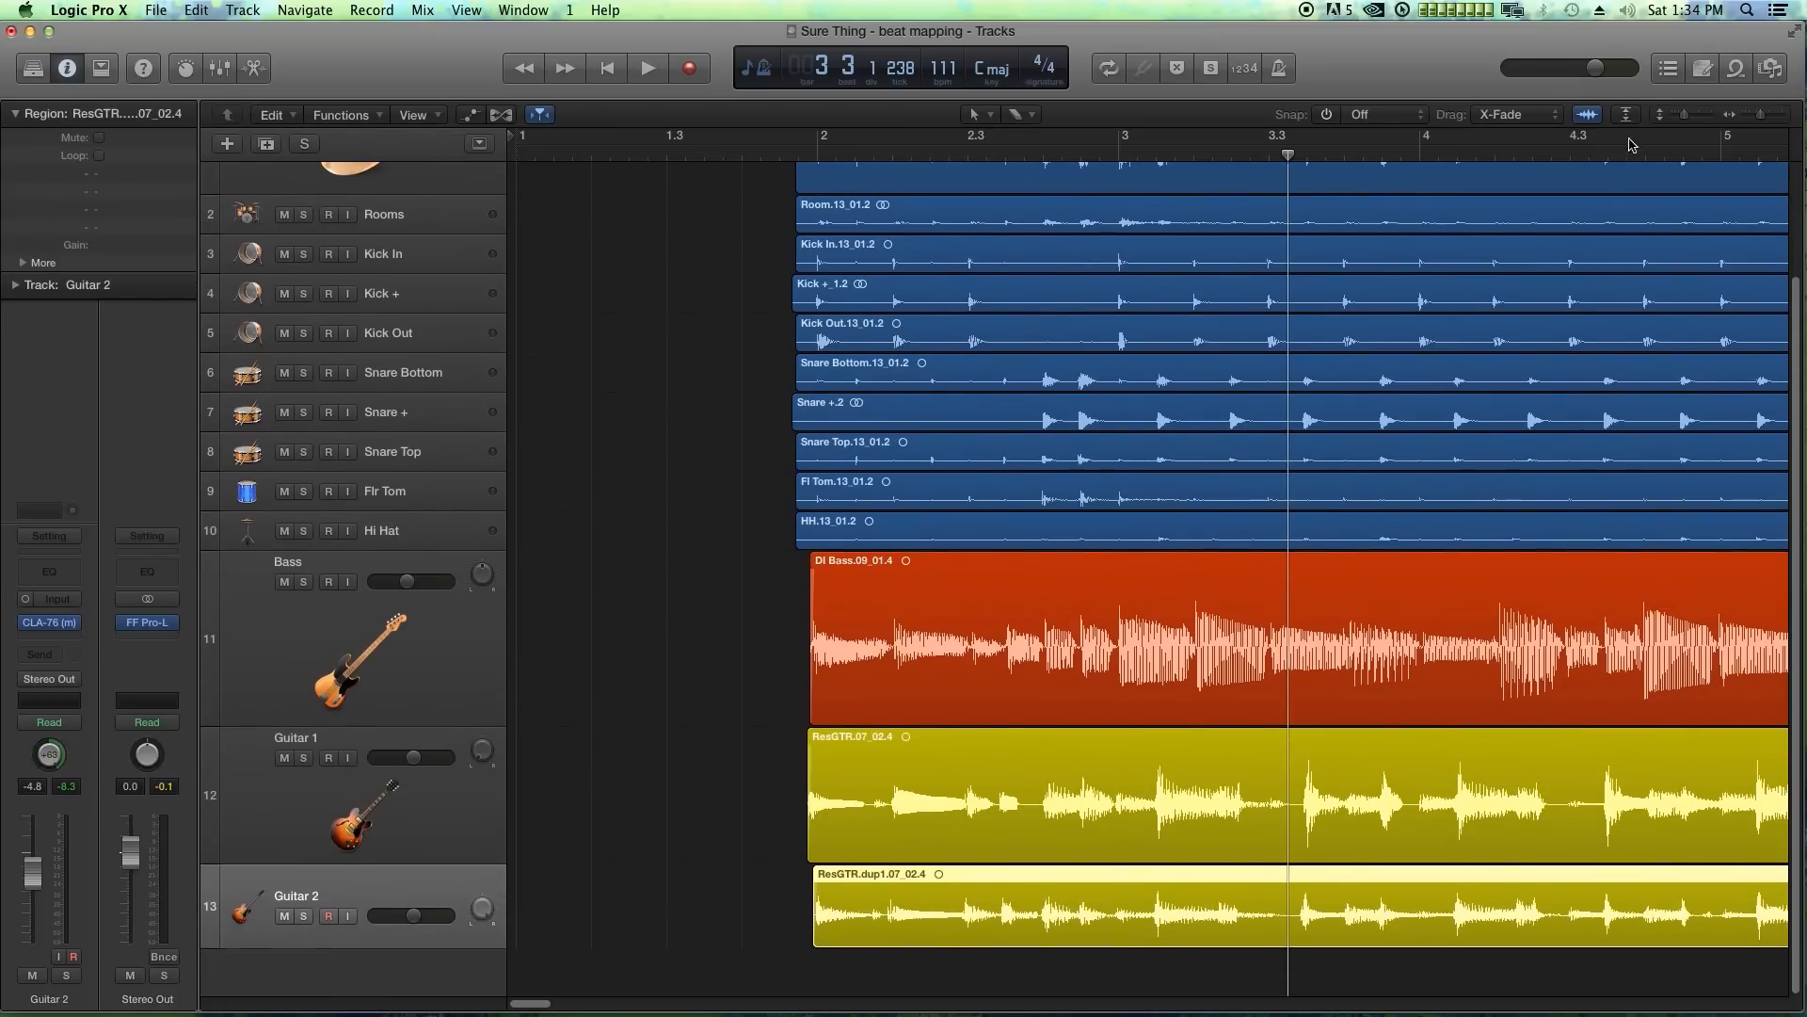
left_click_drag(1688, 117, 1692, 122)
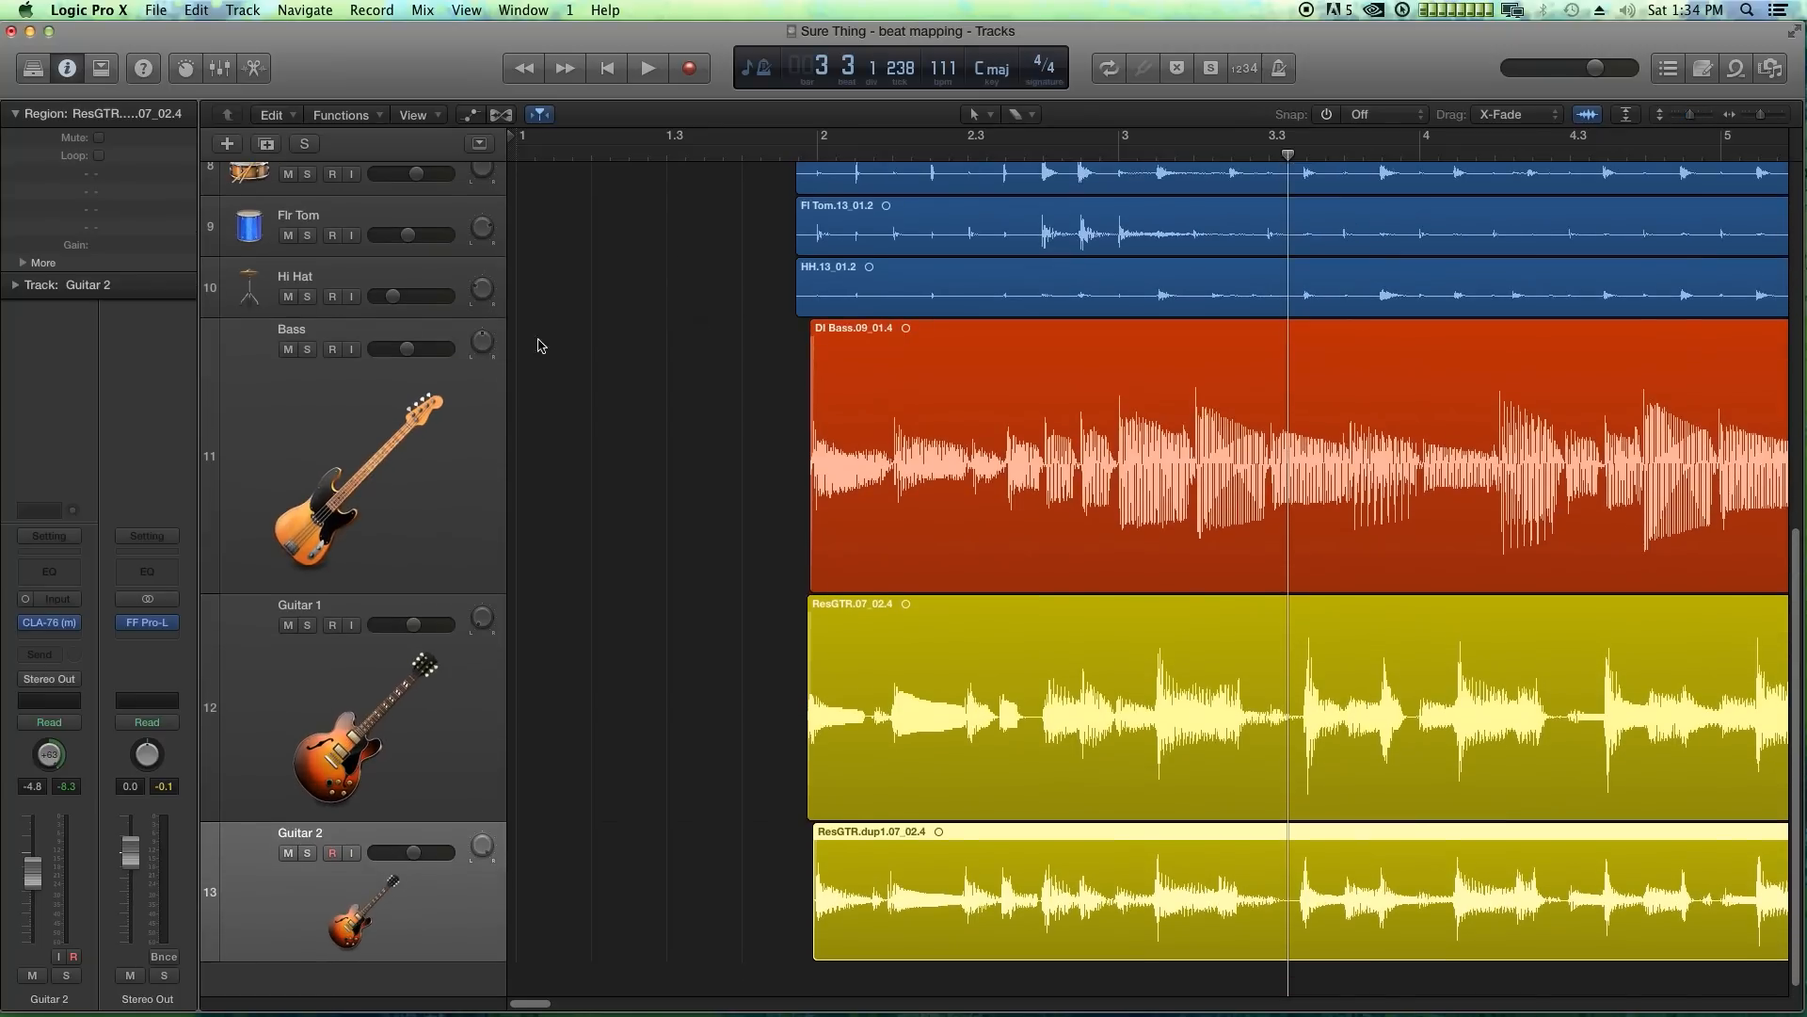
- Mute the Bass track and shrink it to its minimum height
left_click(381, 478)
left_click(288, 349)
mouse_move(212, 588)
left_mouse_down()
mouse_move(212, 528)
mouse_move(211, 581)
left_mouse_up()
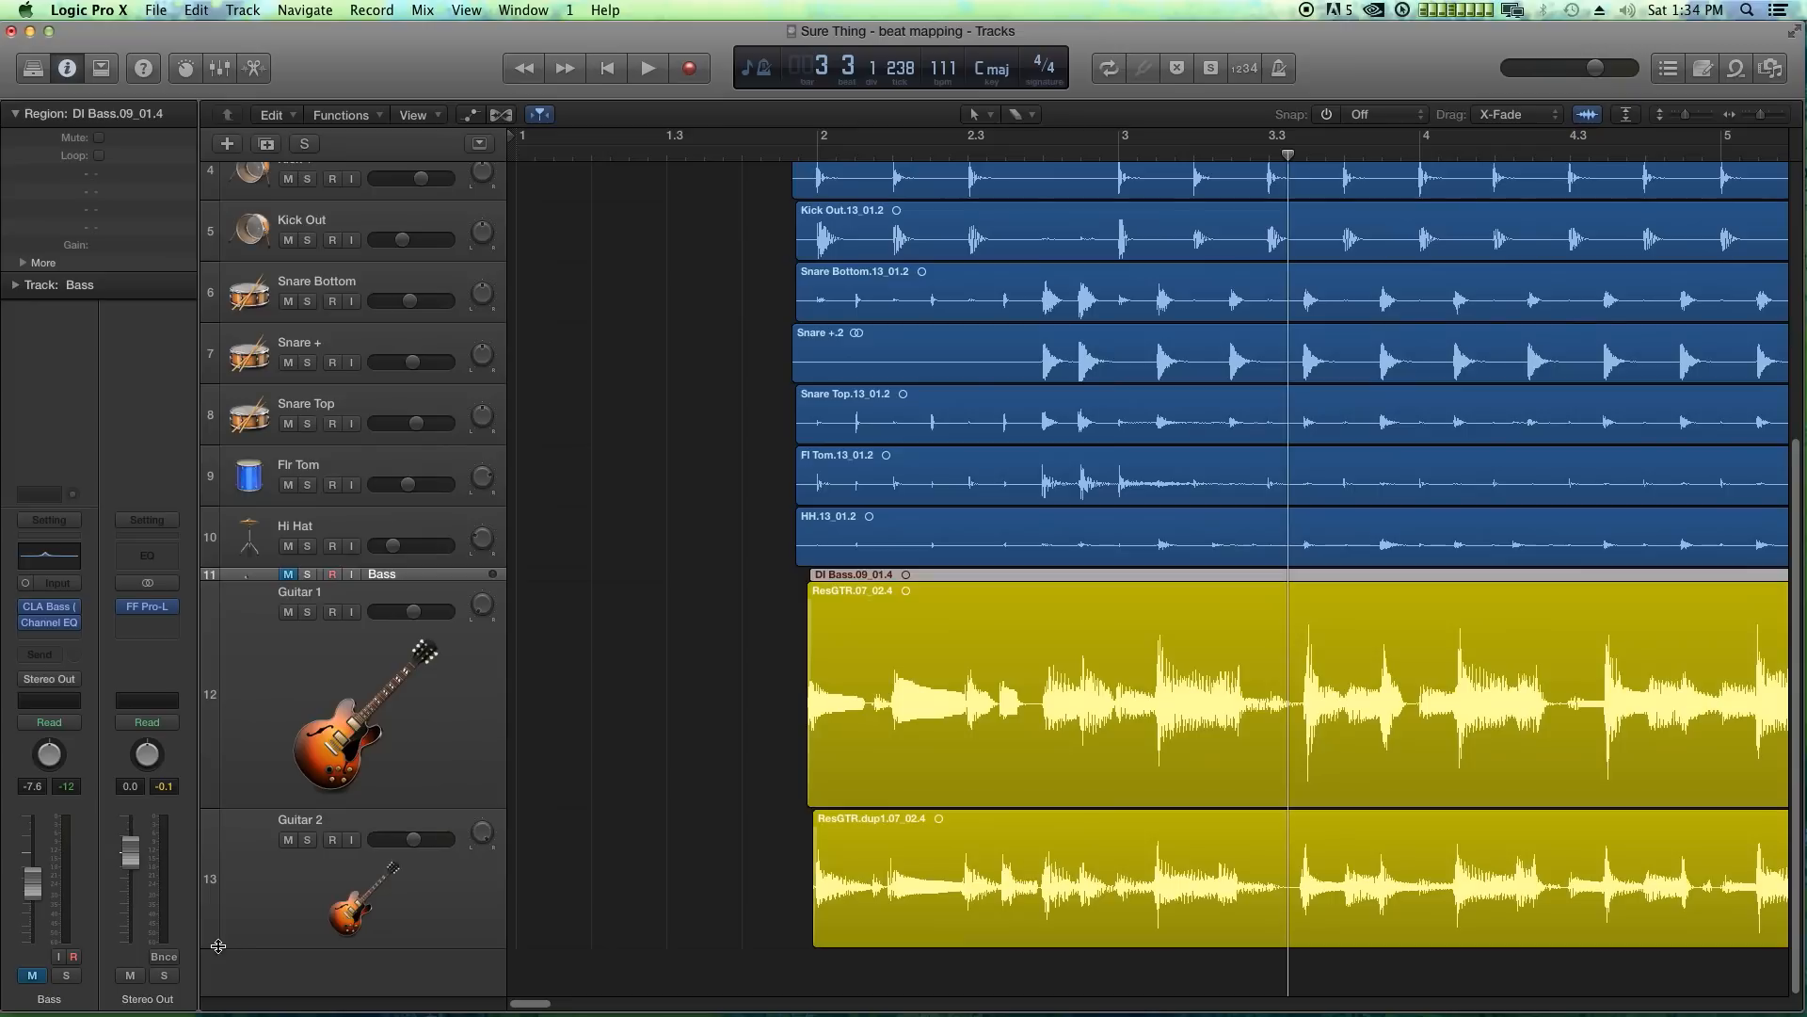
- Show Flex editing in the Tracks area and select the Guitar 1 track
left_click(666, 629)
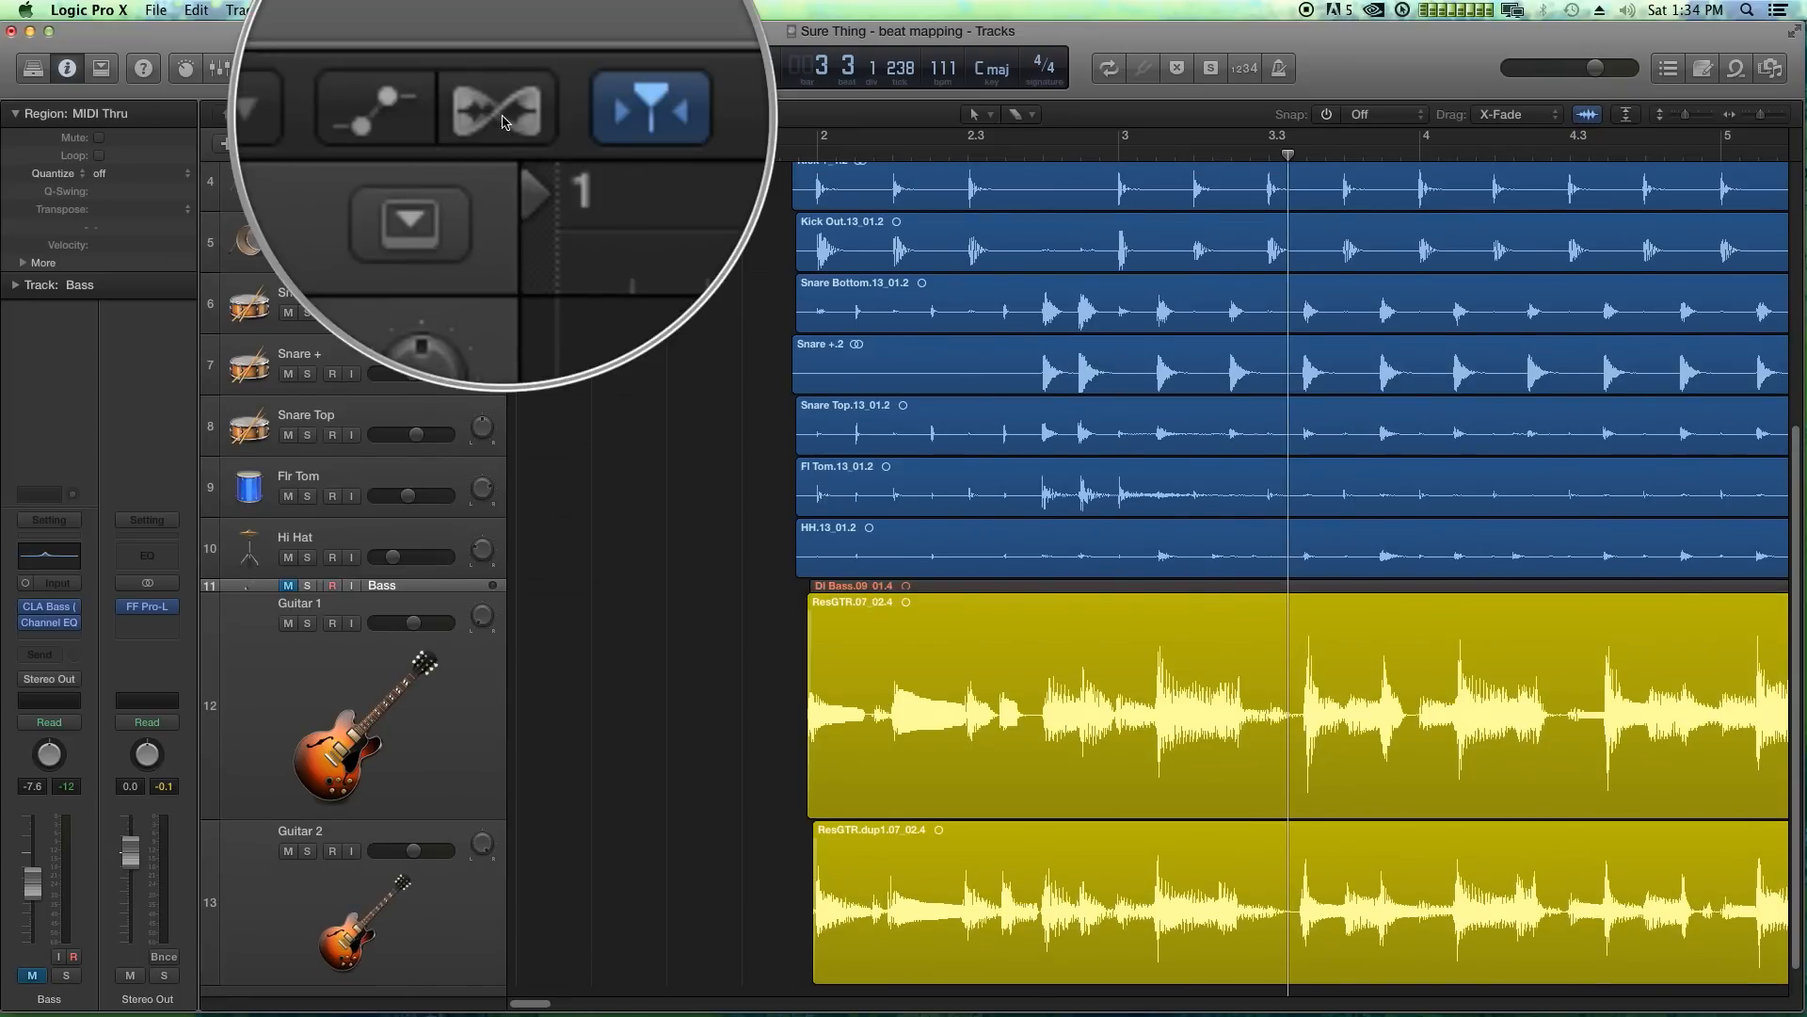
left_click(501, 114)
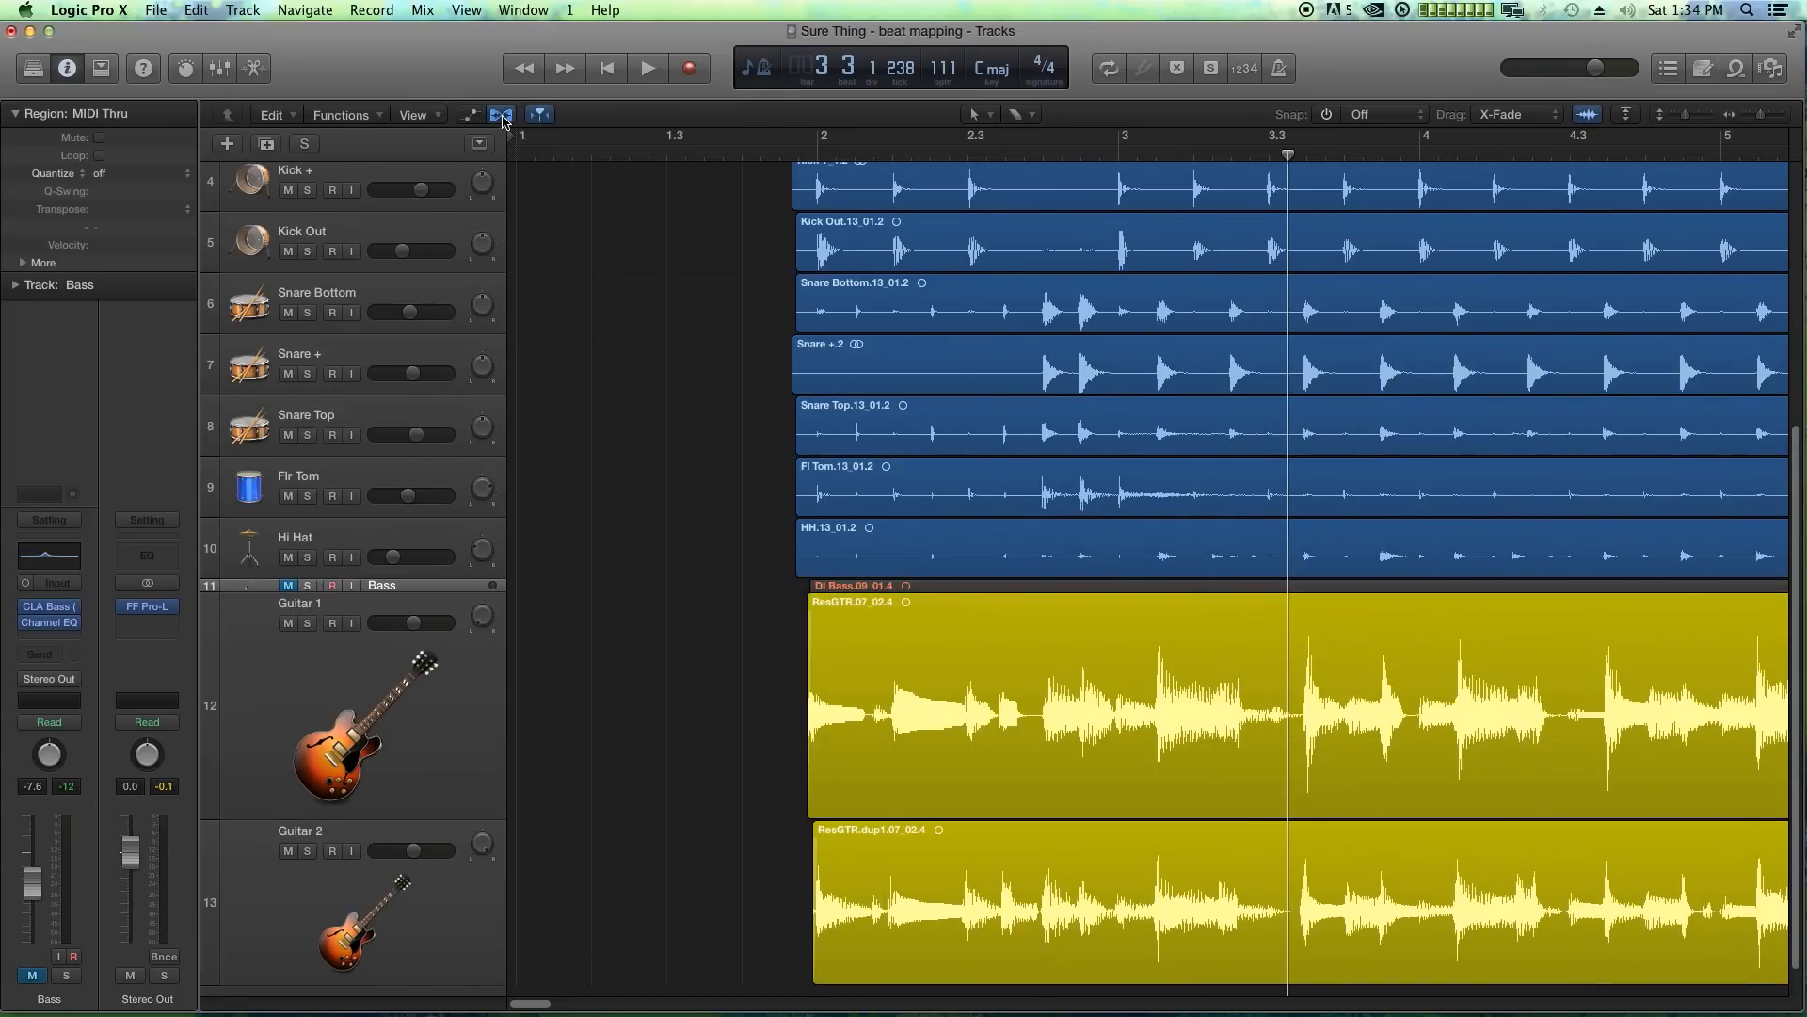
left_click(337, 698)
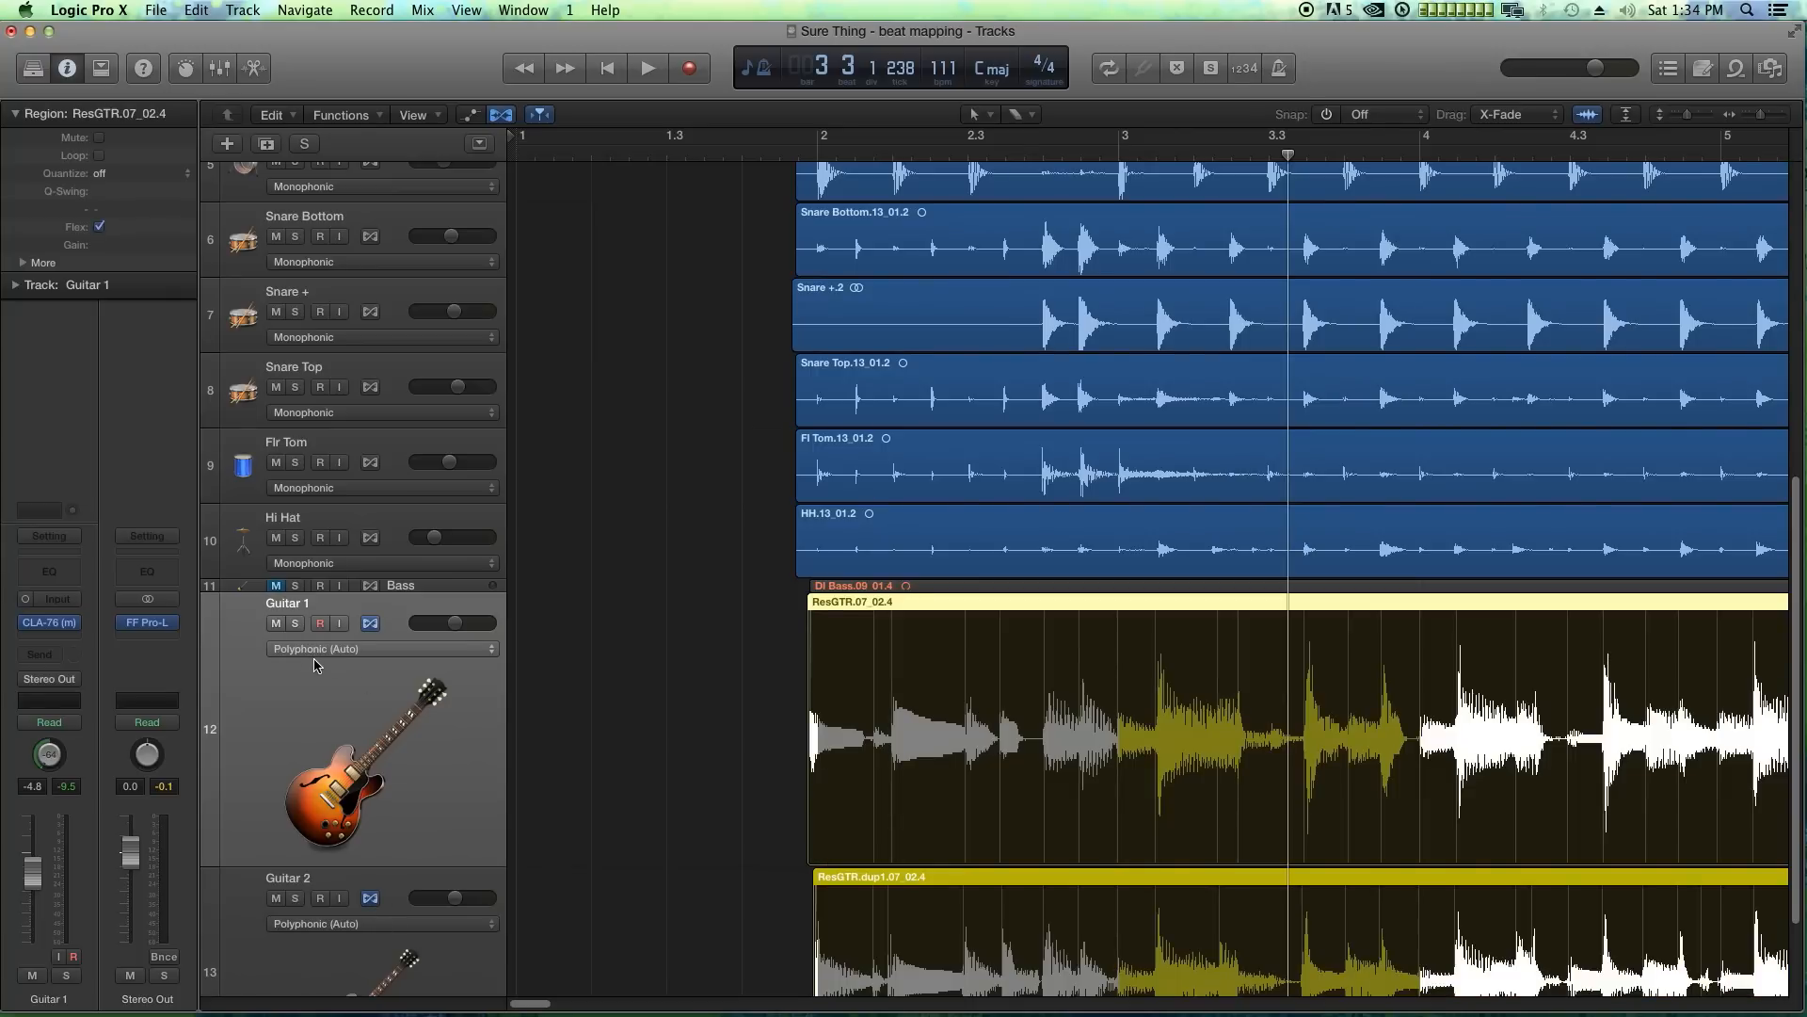
- Recolor the Guitar 1 and Guitar 2 regions teal and close the color palette
left_click(659, 718)
left_click_drag(659, 718, 814, 896)
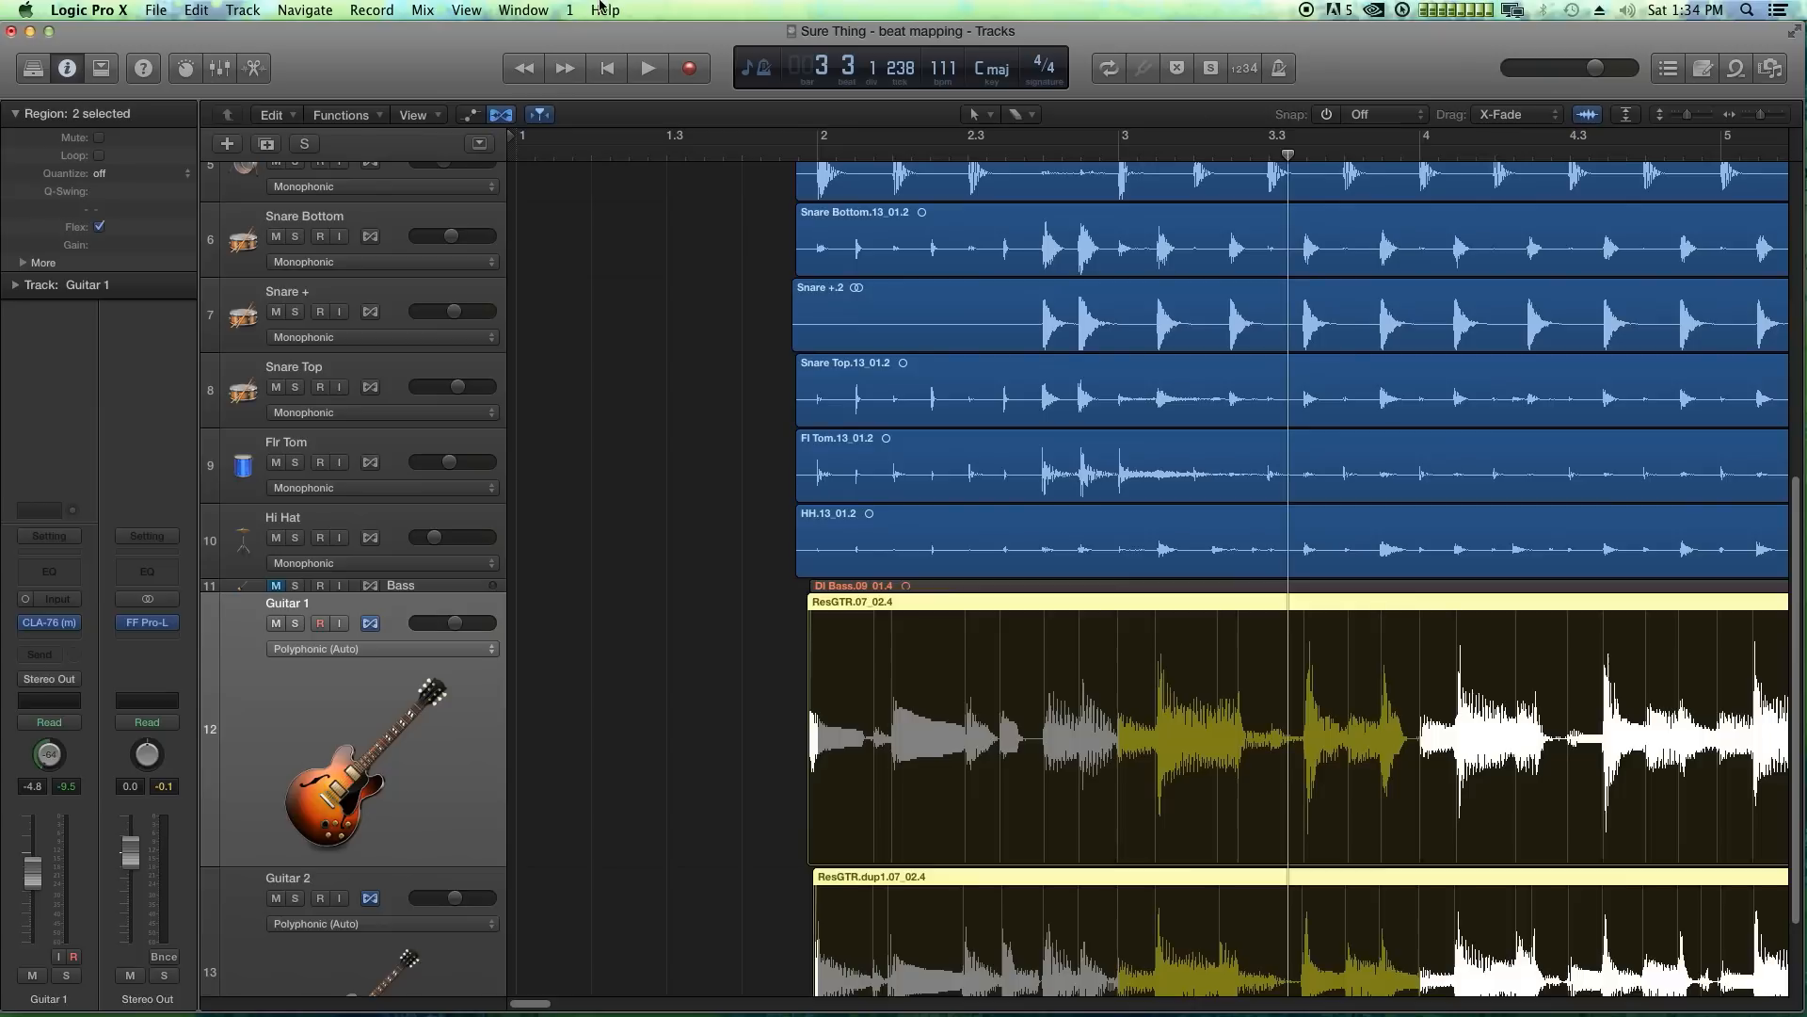
left_click(465, 8)
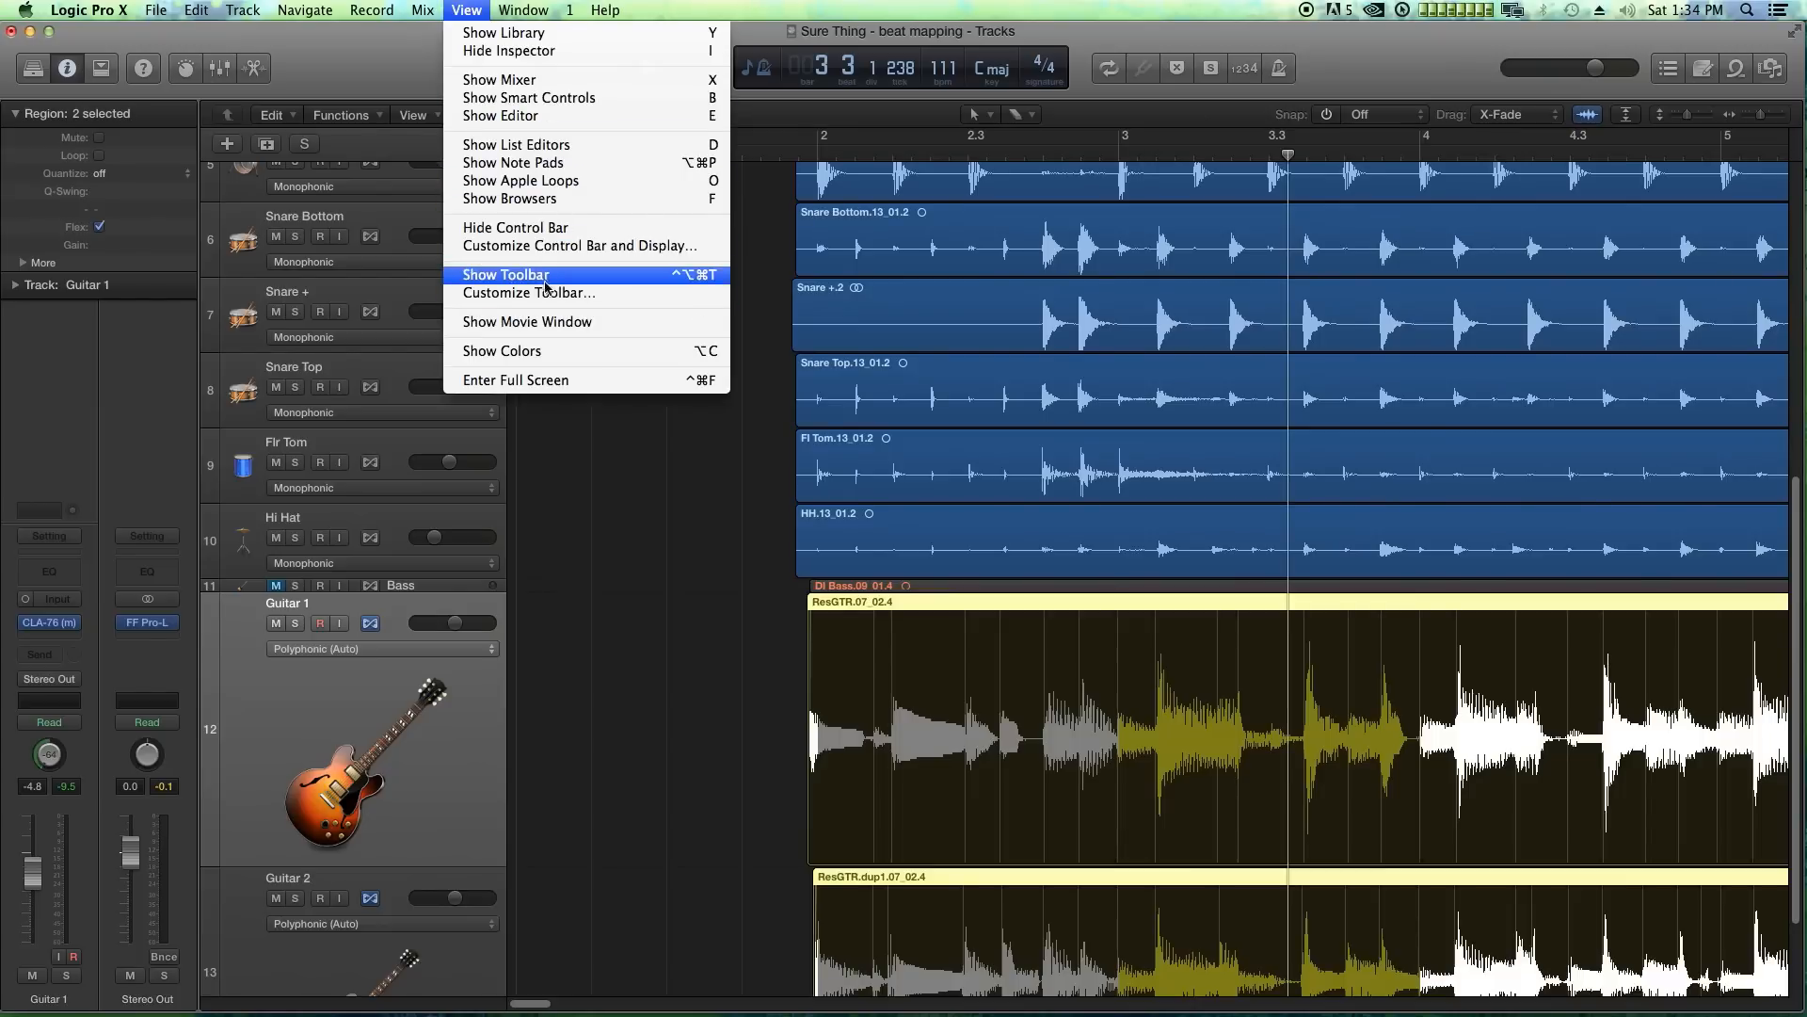
left_click(527, 351)
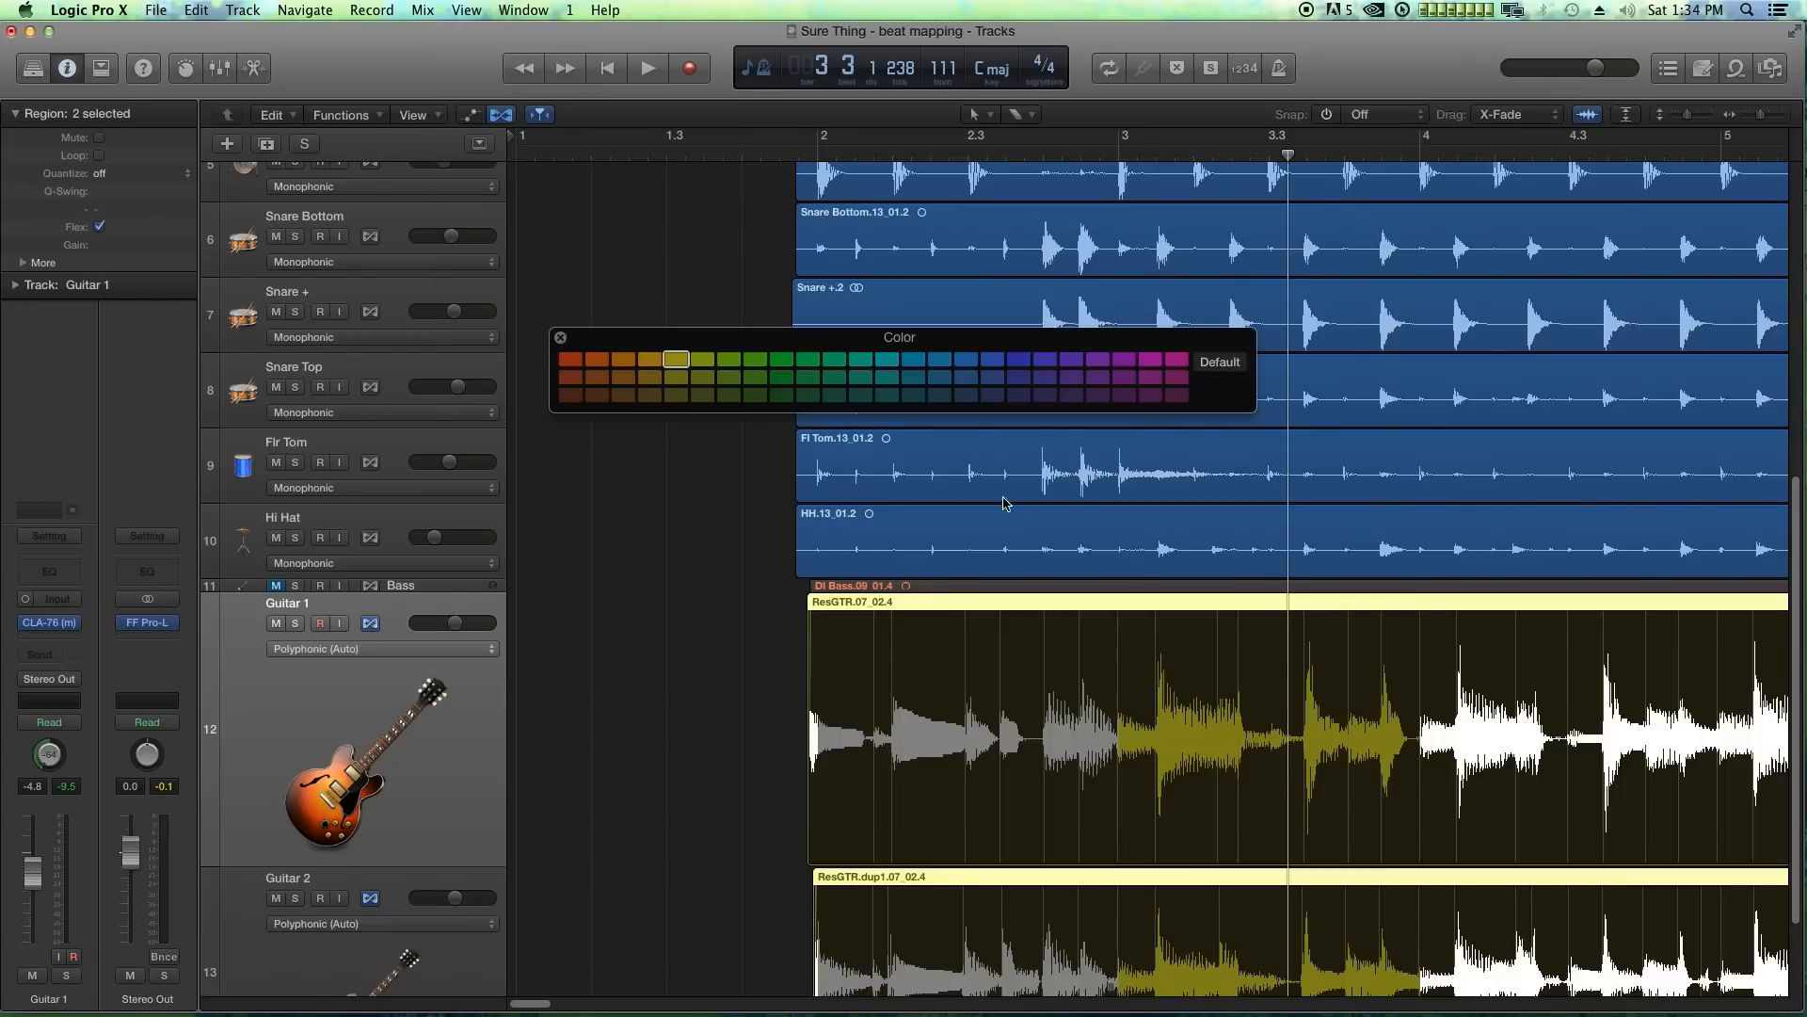
left_click(884, 361)
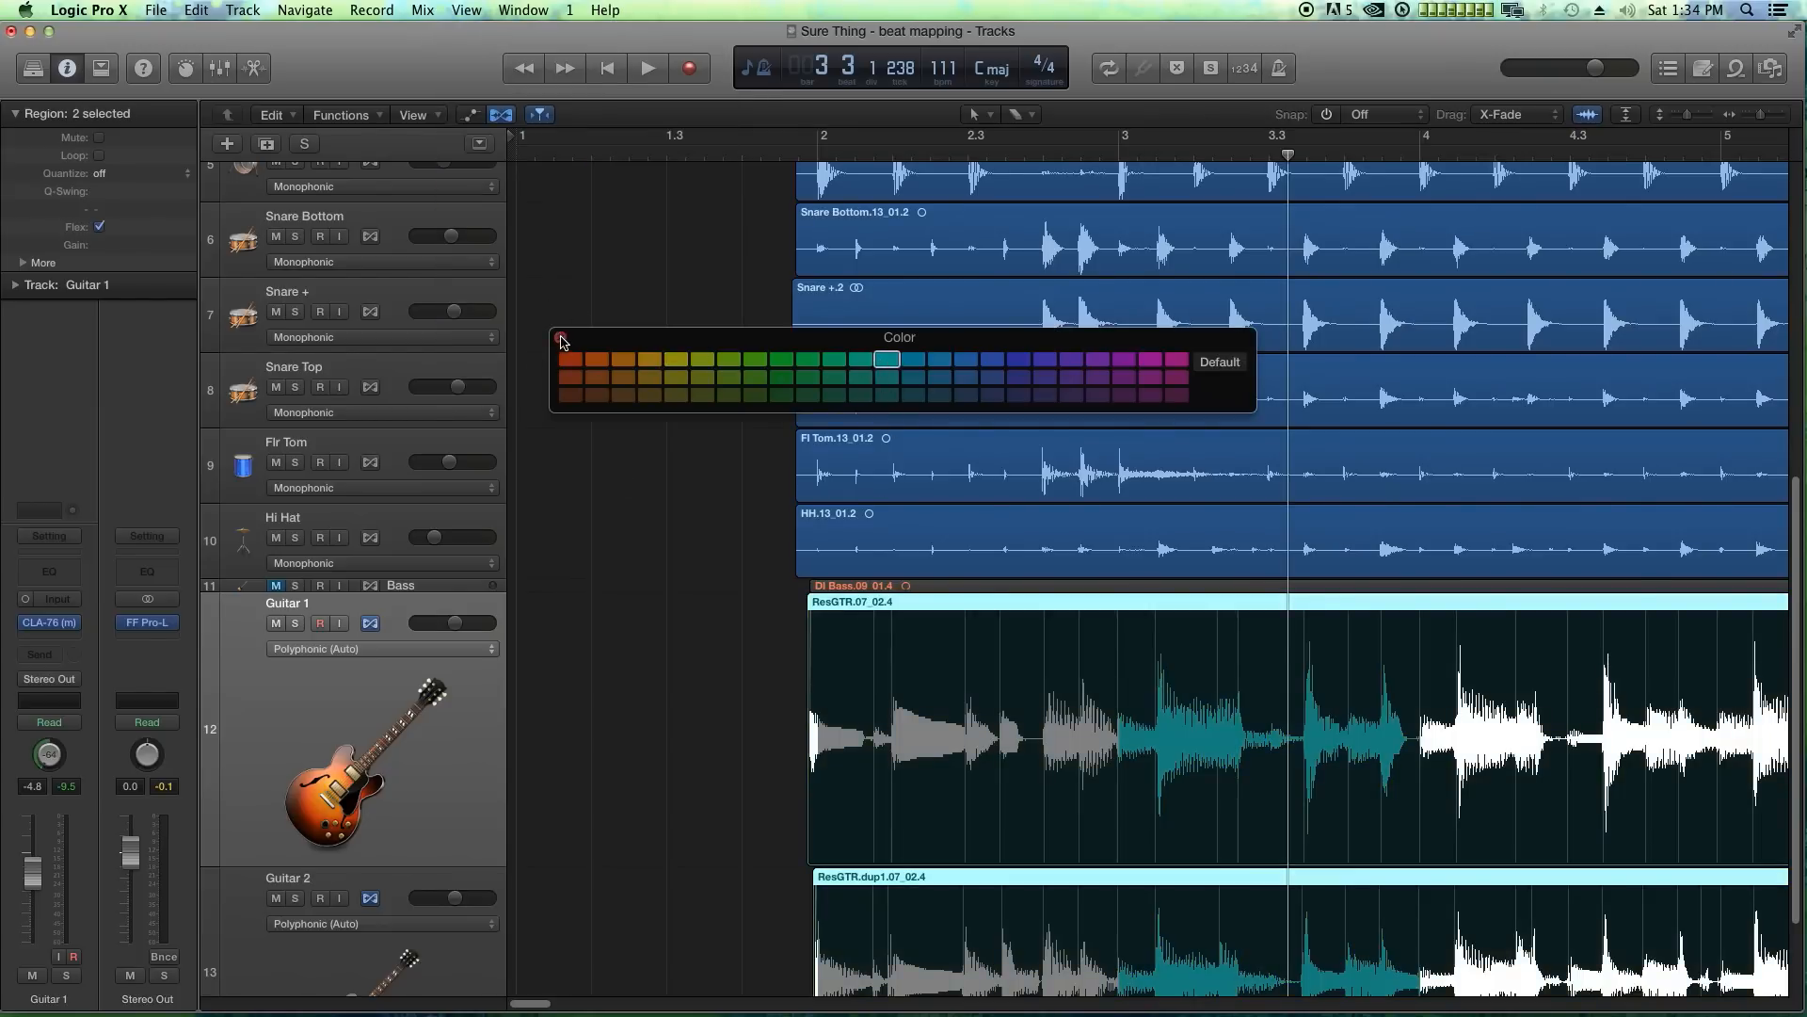
left_click(562, 338)
left_click(688, 324)
- Put the playhead at the start of bar 2 and quantize the Guitar 1 region to 1/1 Note
left_click(818, 149)
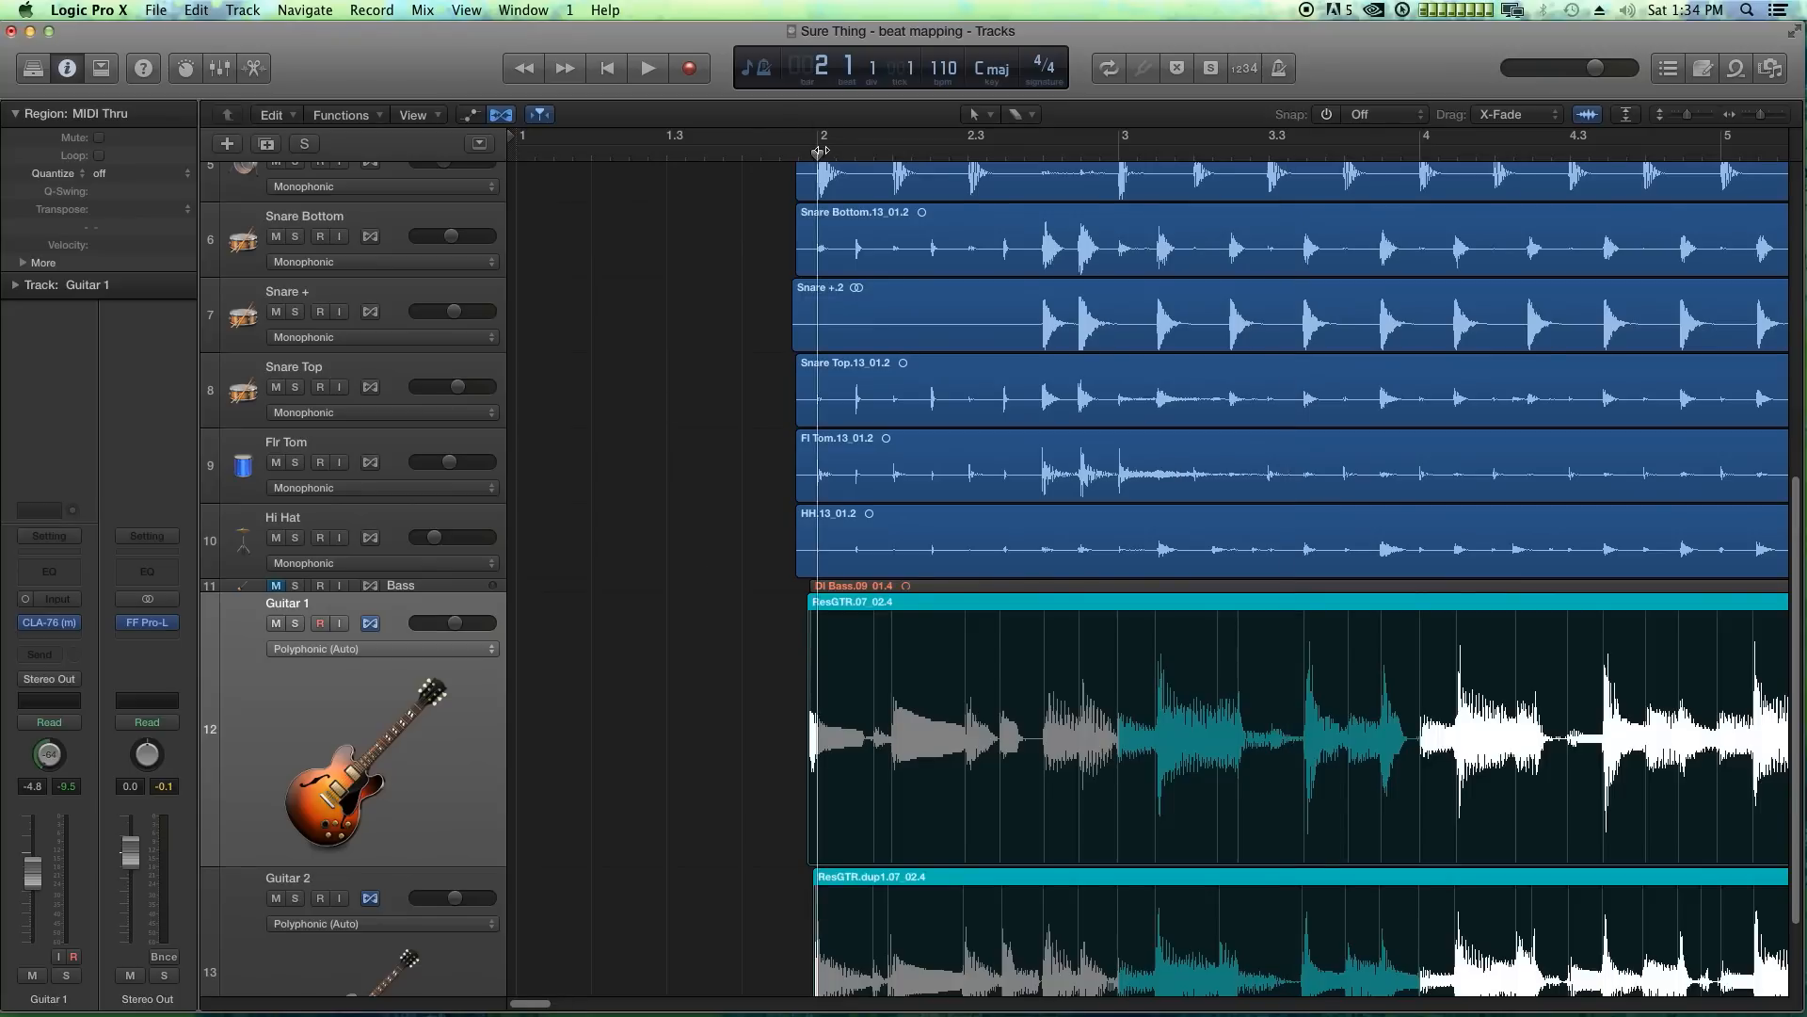
key("super+Right")
key("super+Right")
key("super+Right")
key("super+Right")
key("super+Right")
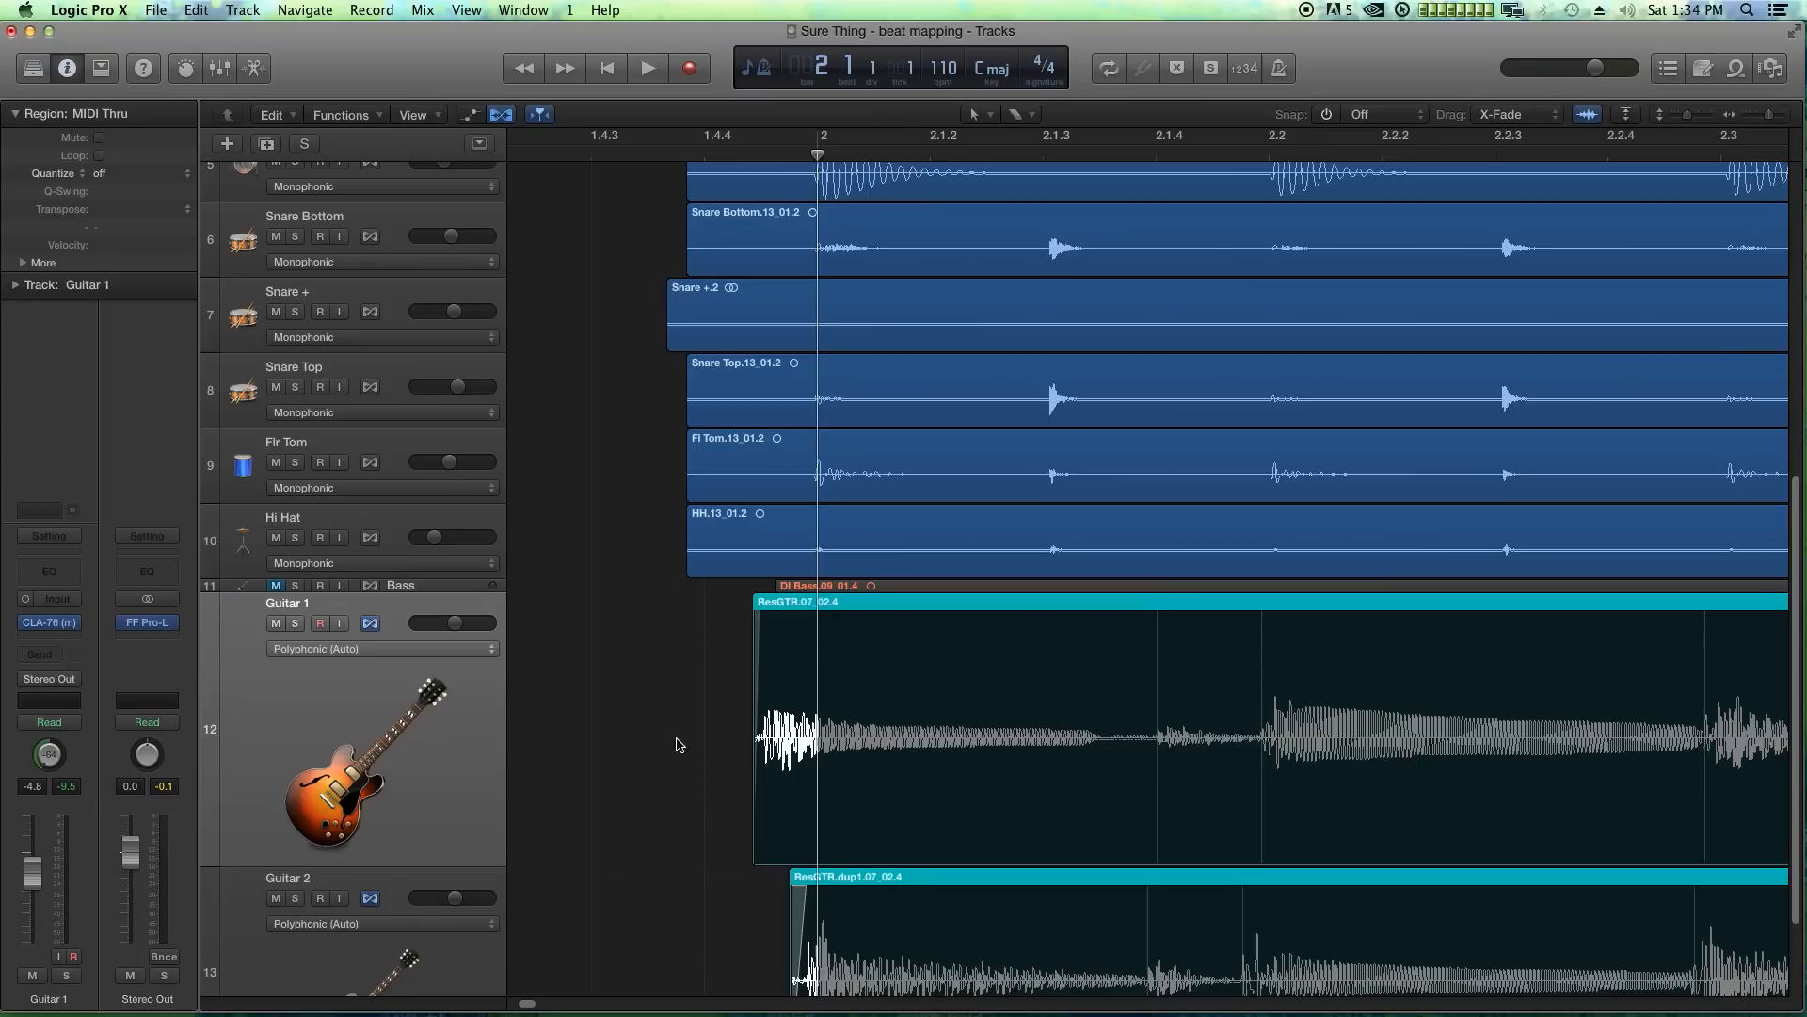
left_click(761, 734)
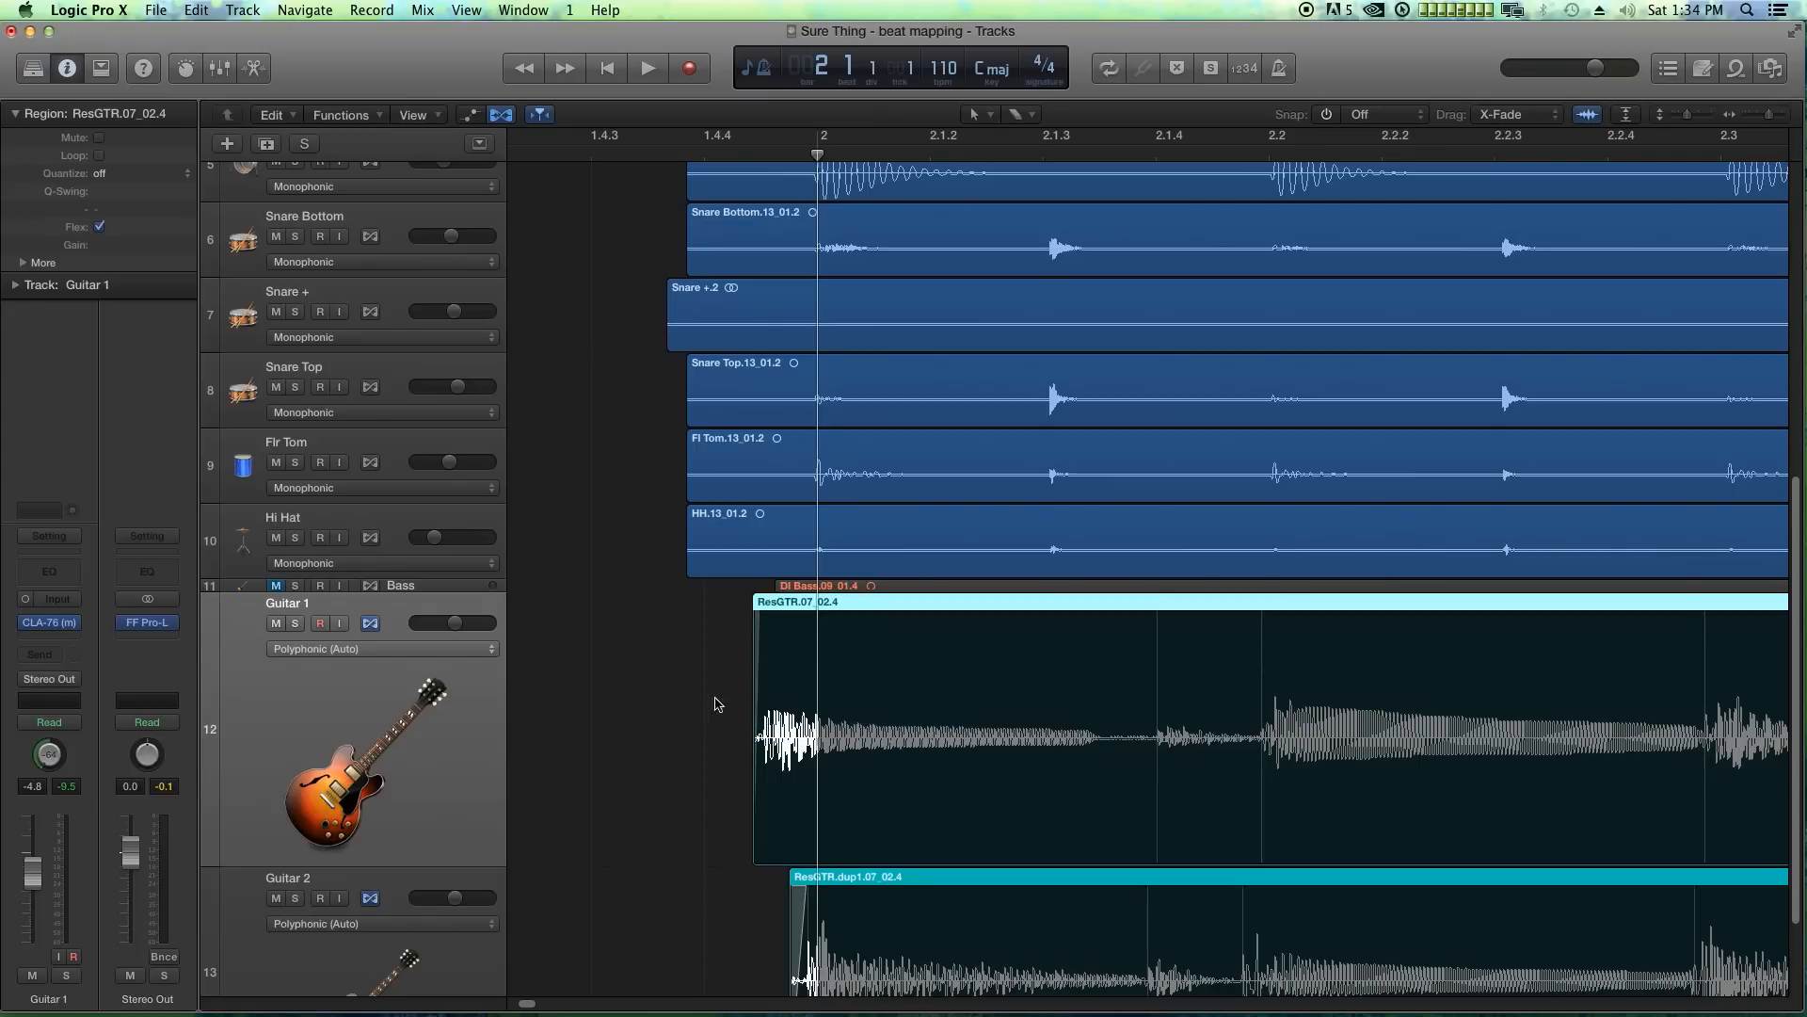
left_click_drag(704, 698, 907, 722)
left_click_drag(617, 623, 859, 693)
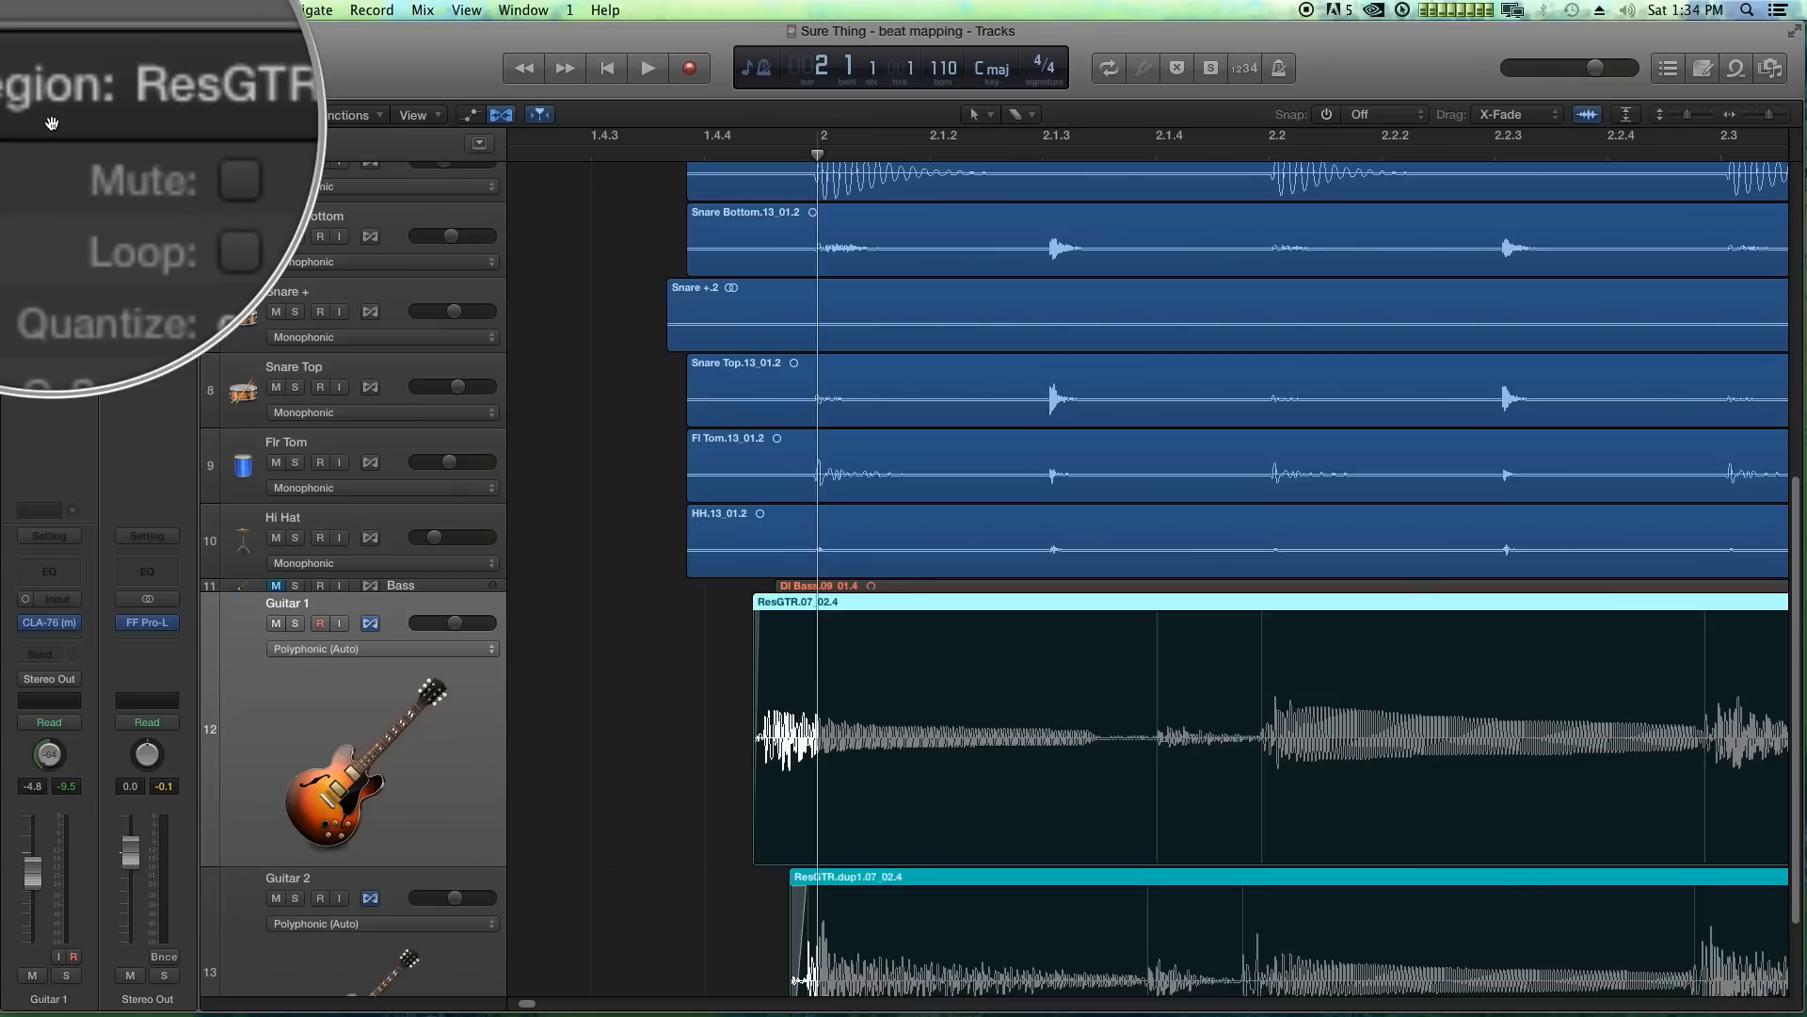
left_click(108, 181)
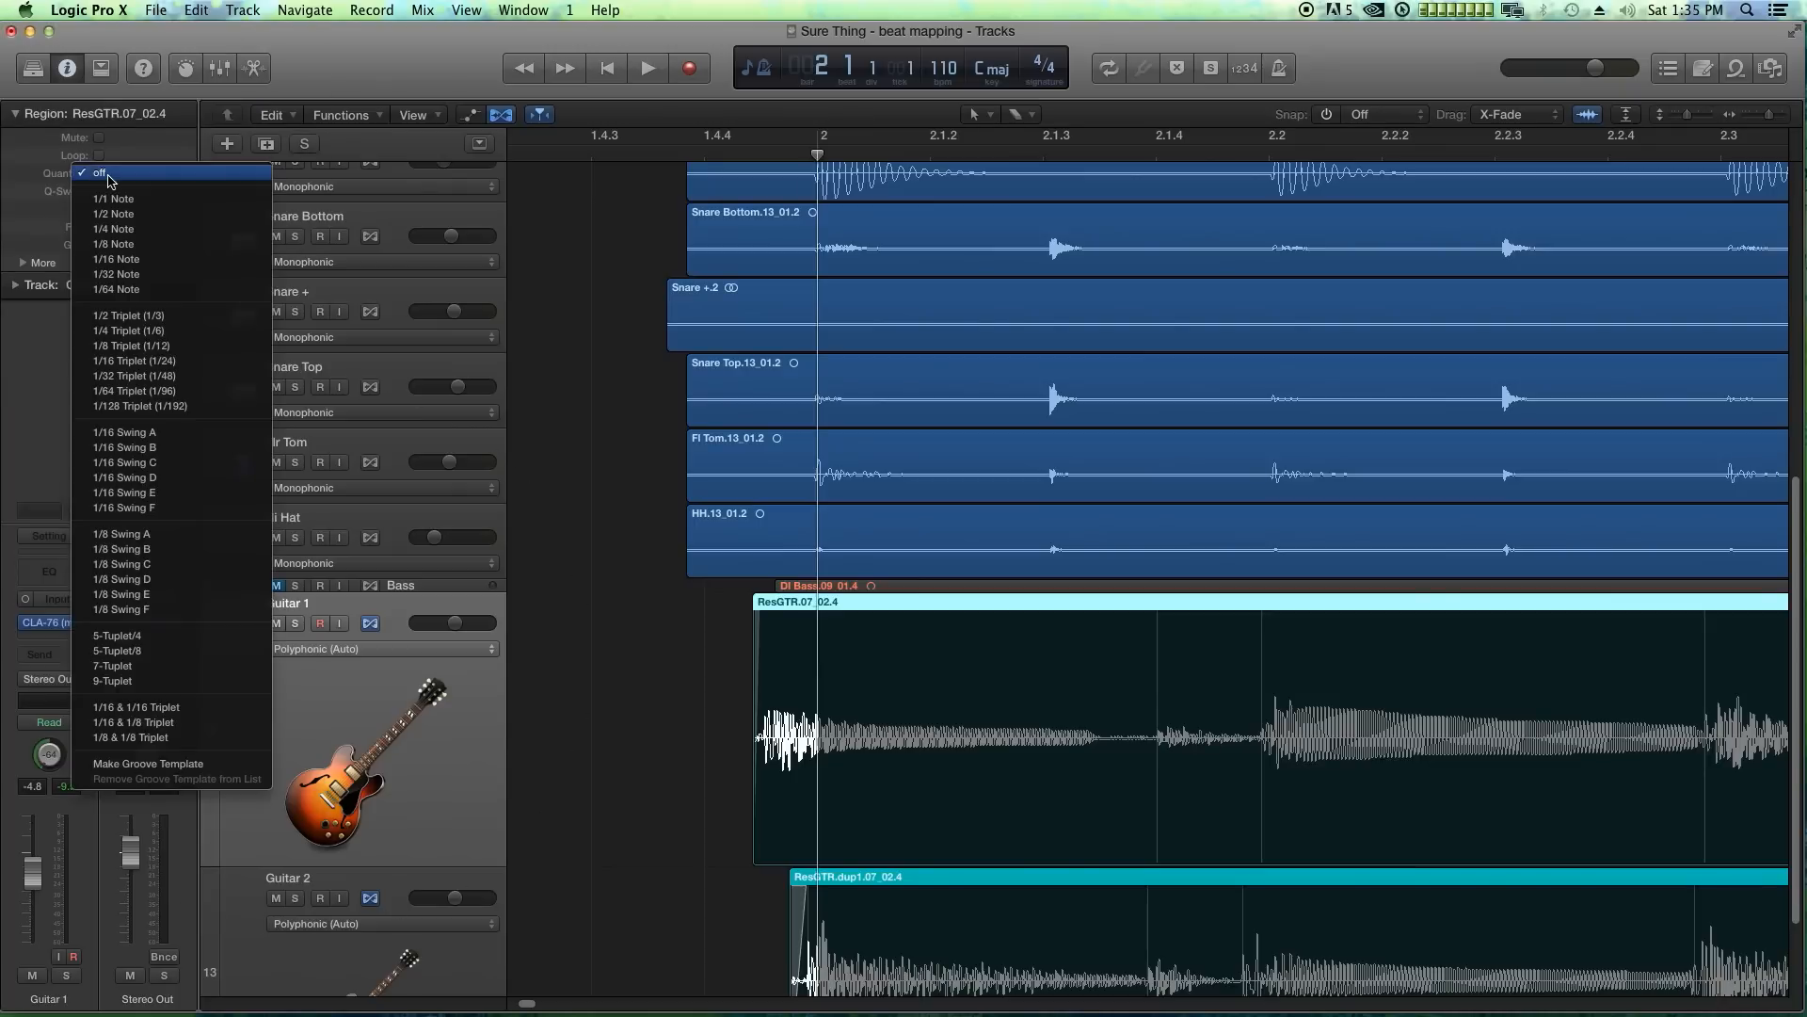
left_click(107, 200)
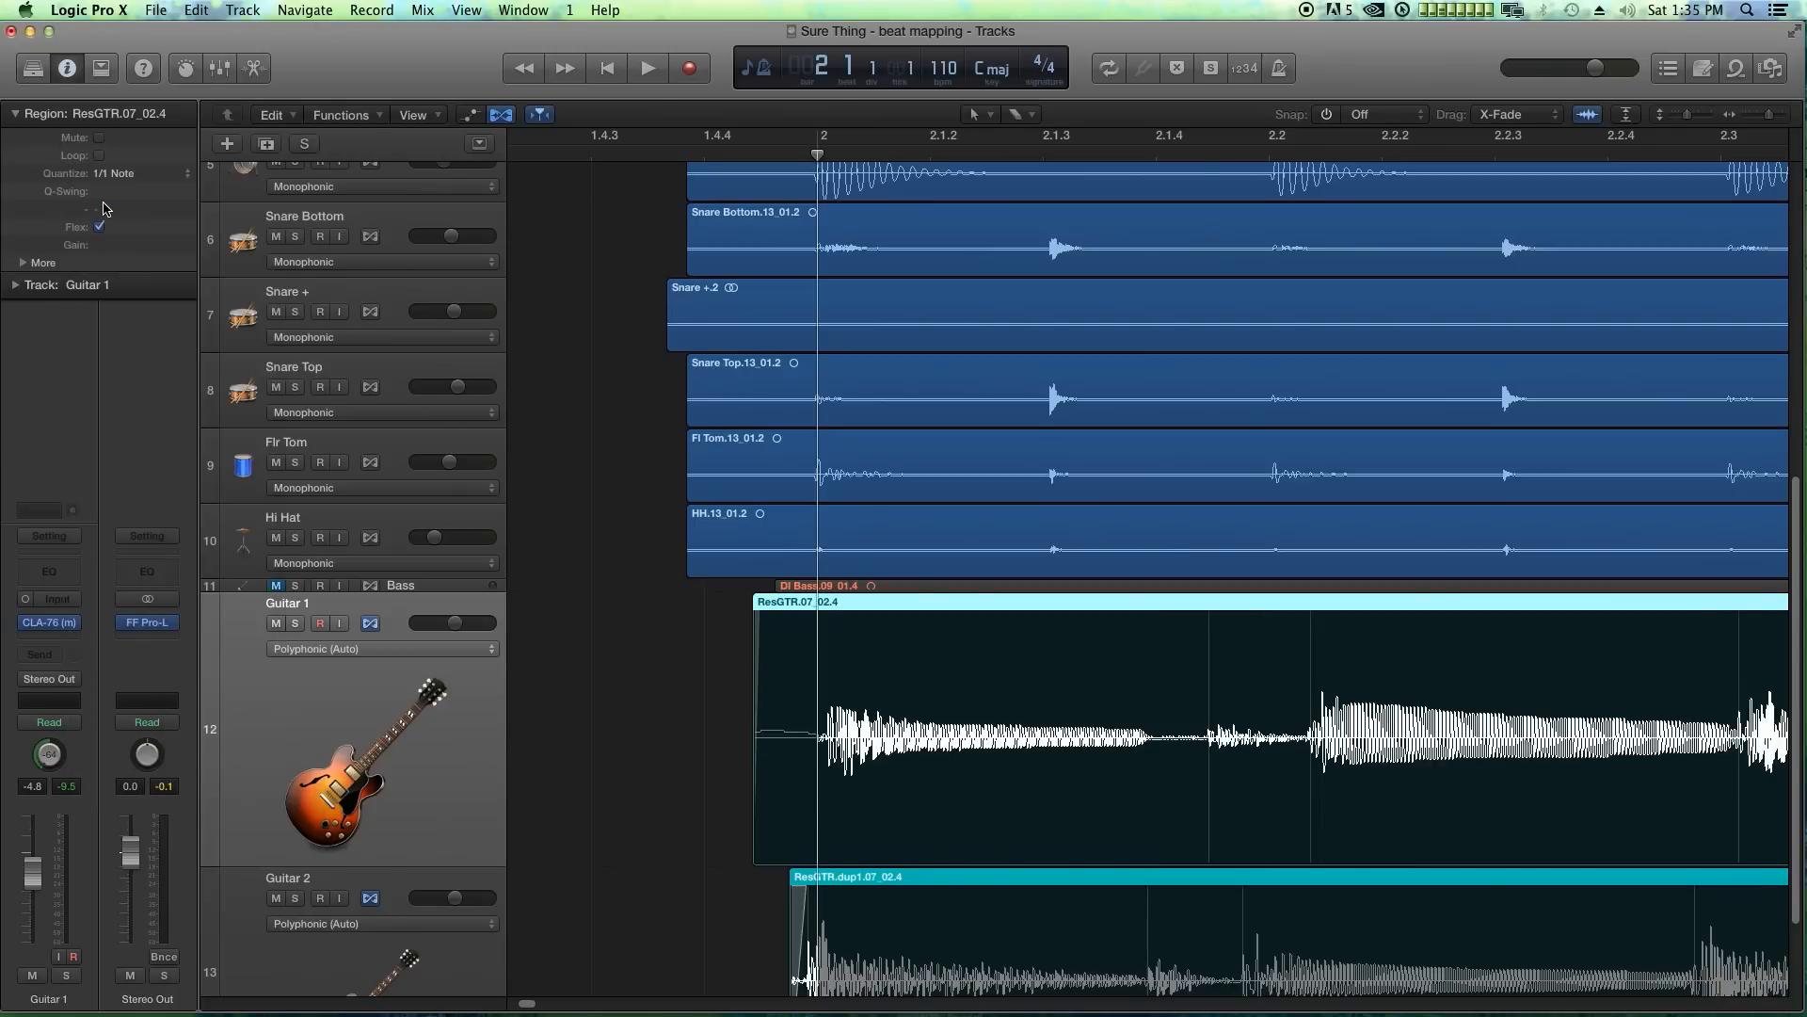
- Quantize the Guitar 2 region to 1/1 Note
scroll(696, 677, "down", 5)
left_click_drag(677, 782, 810, 792)
left_click(117, 174)
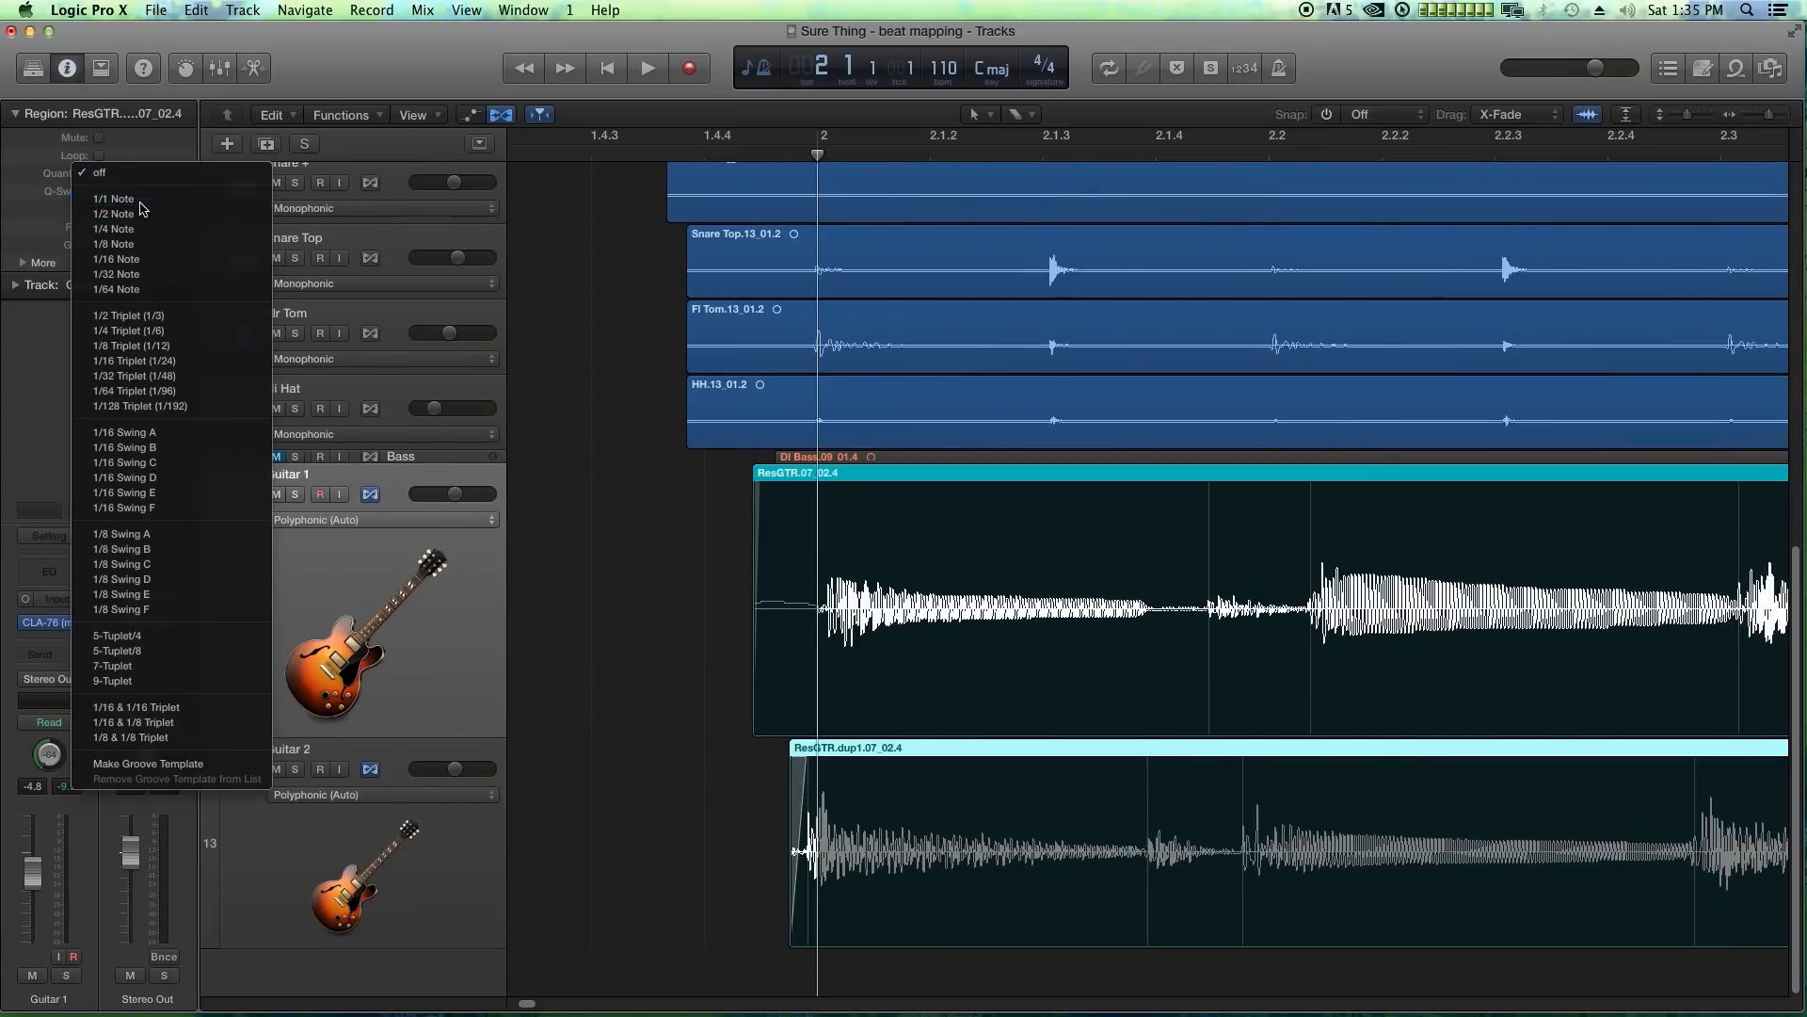
left_click(106, 201)
- Play back the quantized guitars with the drums from bar 2 into bar 3
key("super+Left")
key("super+Left")
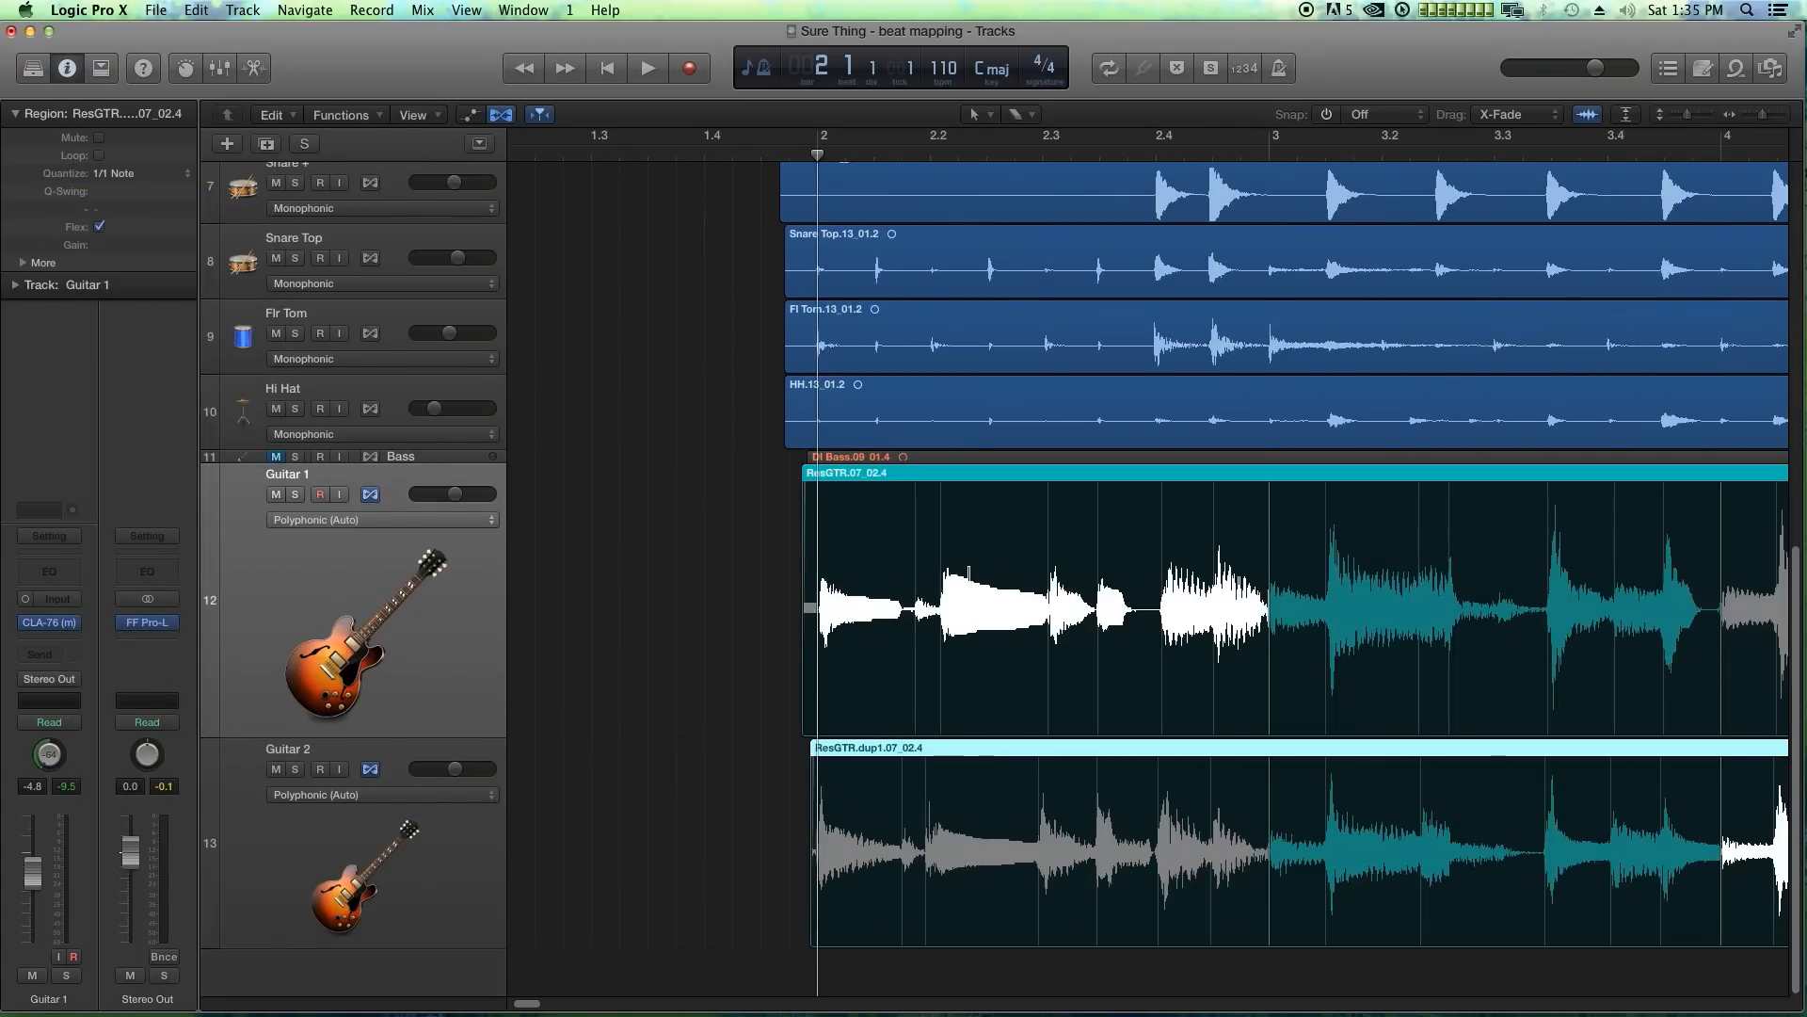
key("space")
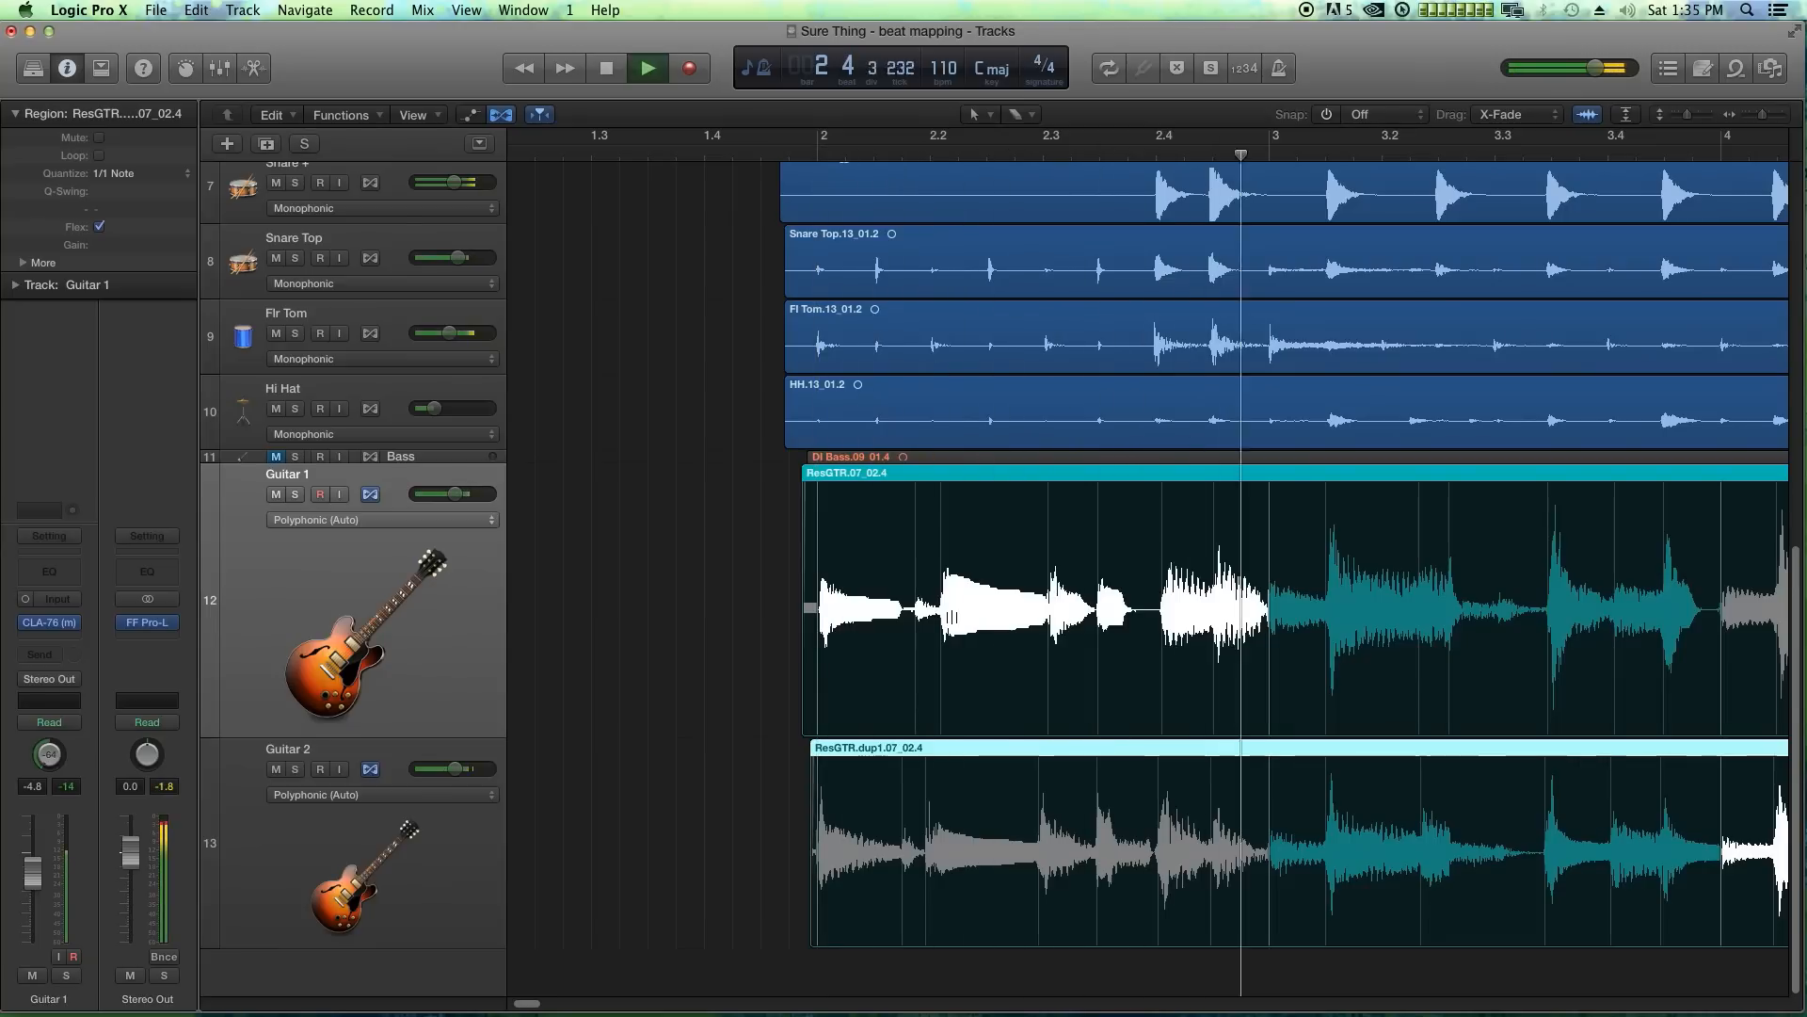
key("space")
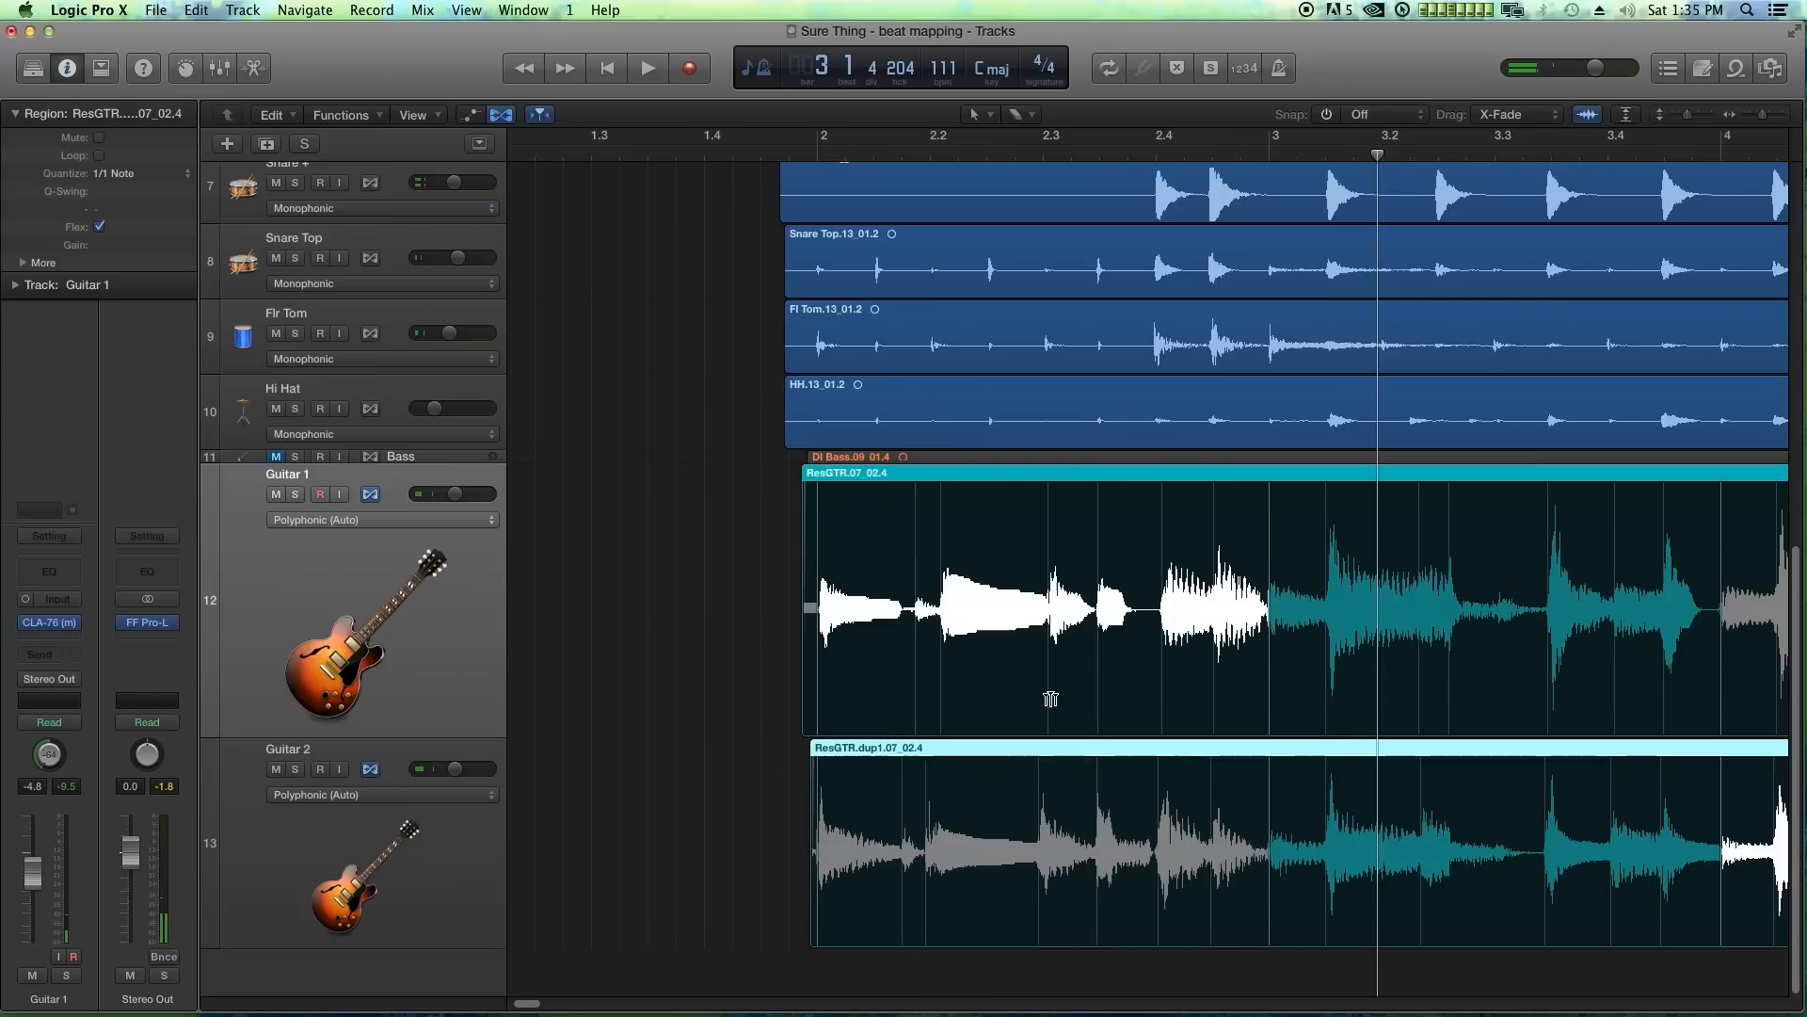
- Set the snap value to Division and leave the drag mode at X-Fade
left_click(1475, 116)
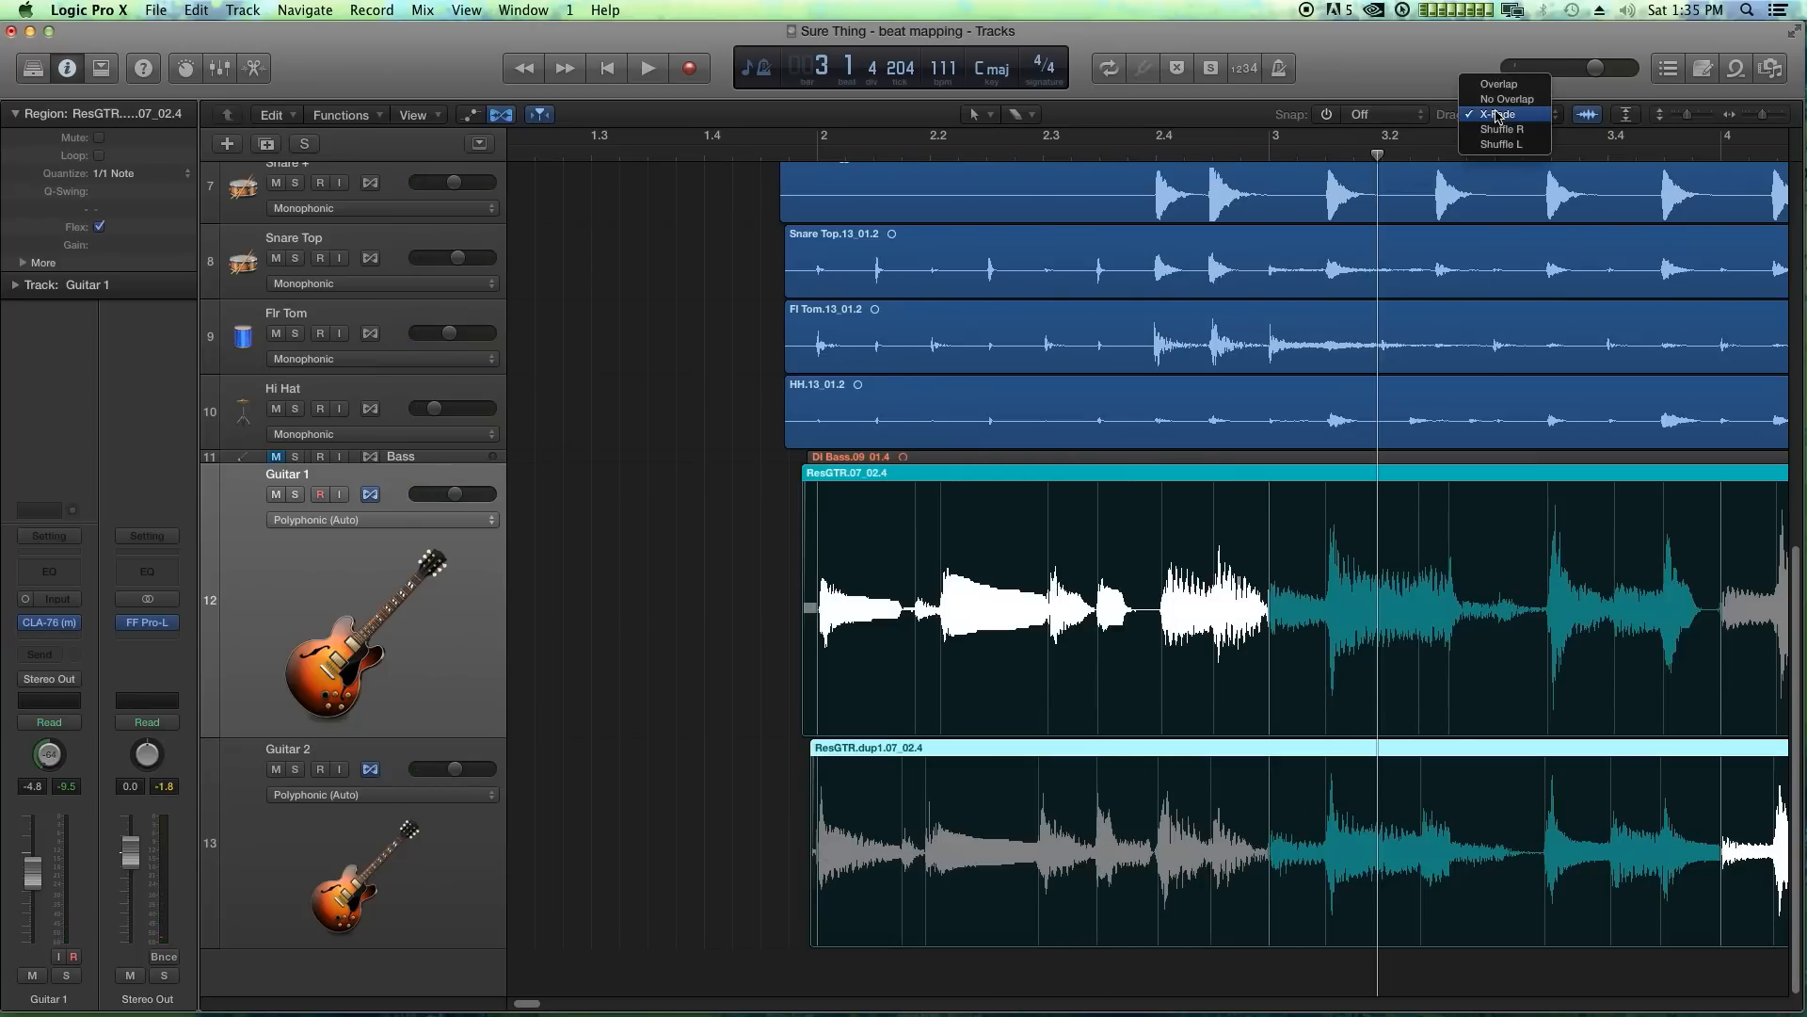
left_click(1458, 107)
left_click(1379, 114)
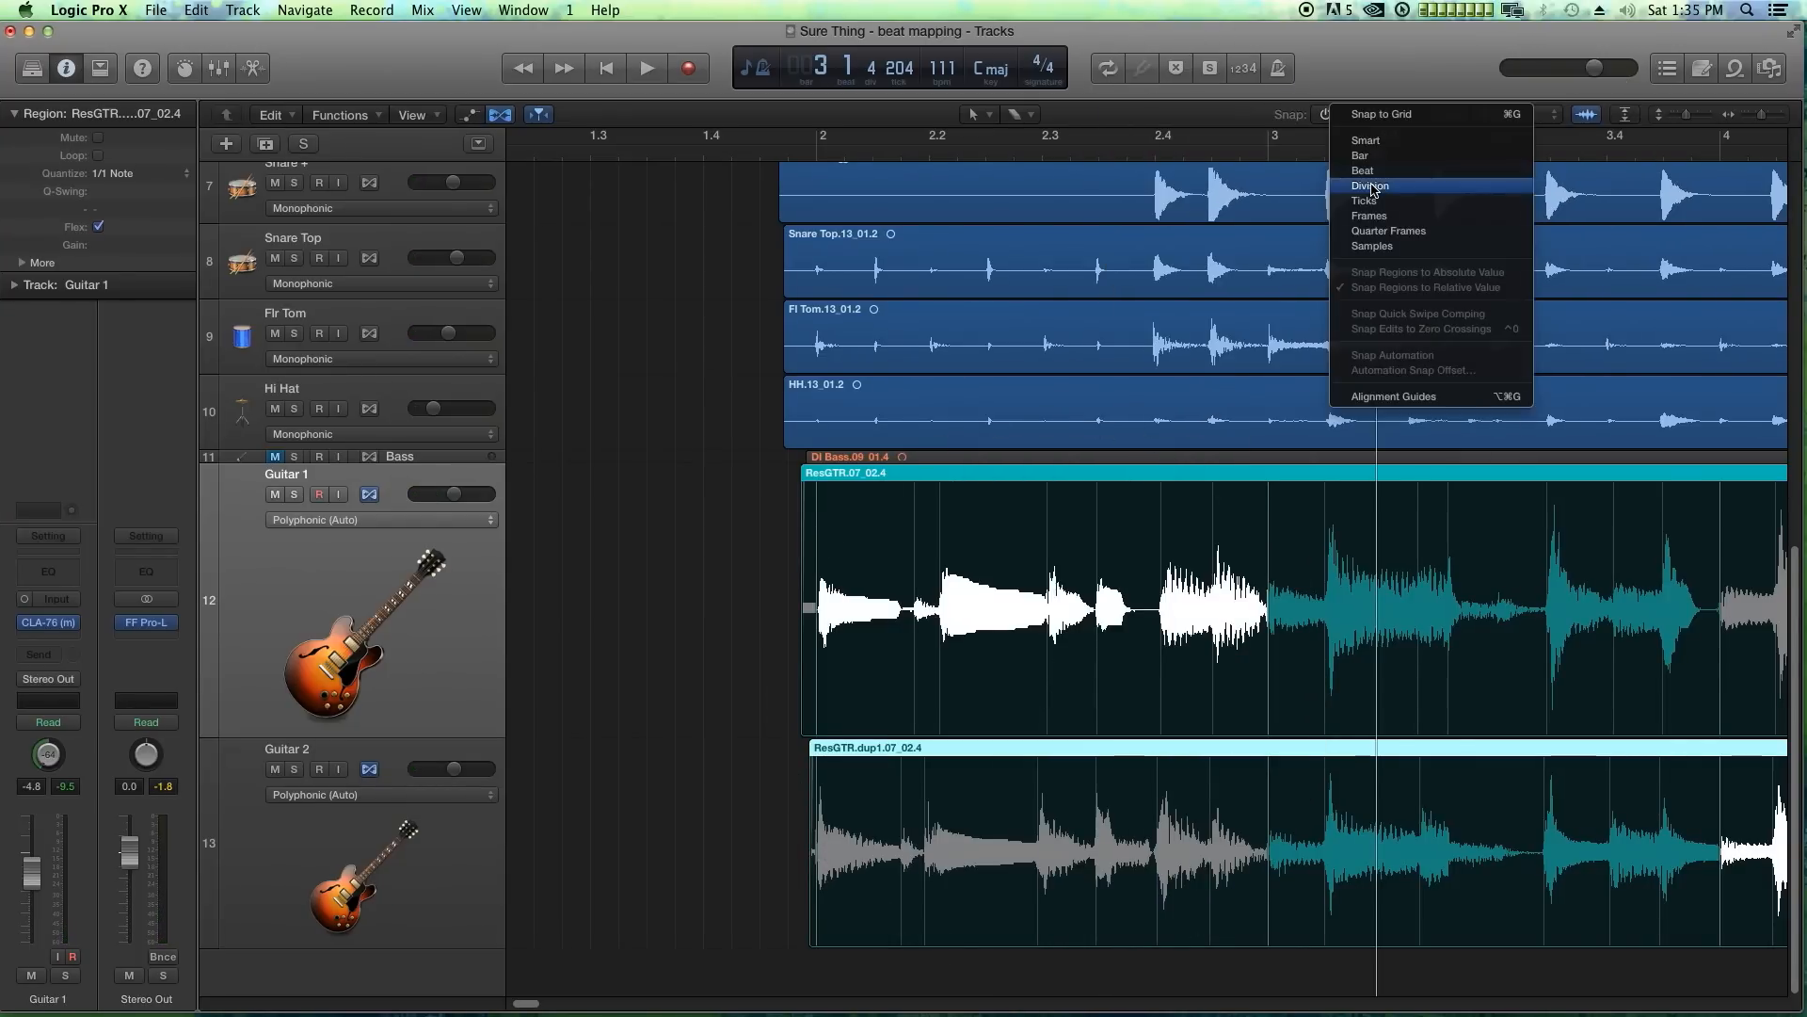
left_click(1372, 187)
- Move the playhead to beat 2.2 and flex the nearby note on both guitars onto that beat
mouse_move(932, 155)
left_mouse_down()
mouse_move(917, 152)
mouse_move(929, 171)
left_mouse_up()
left_click_drag(941, 522, 928, 525)
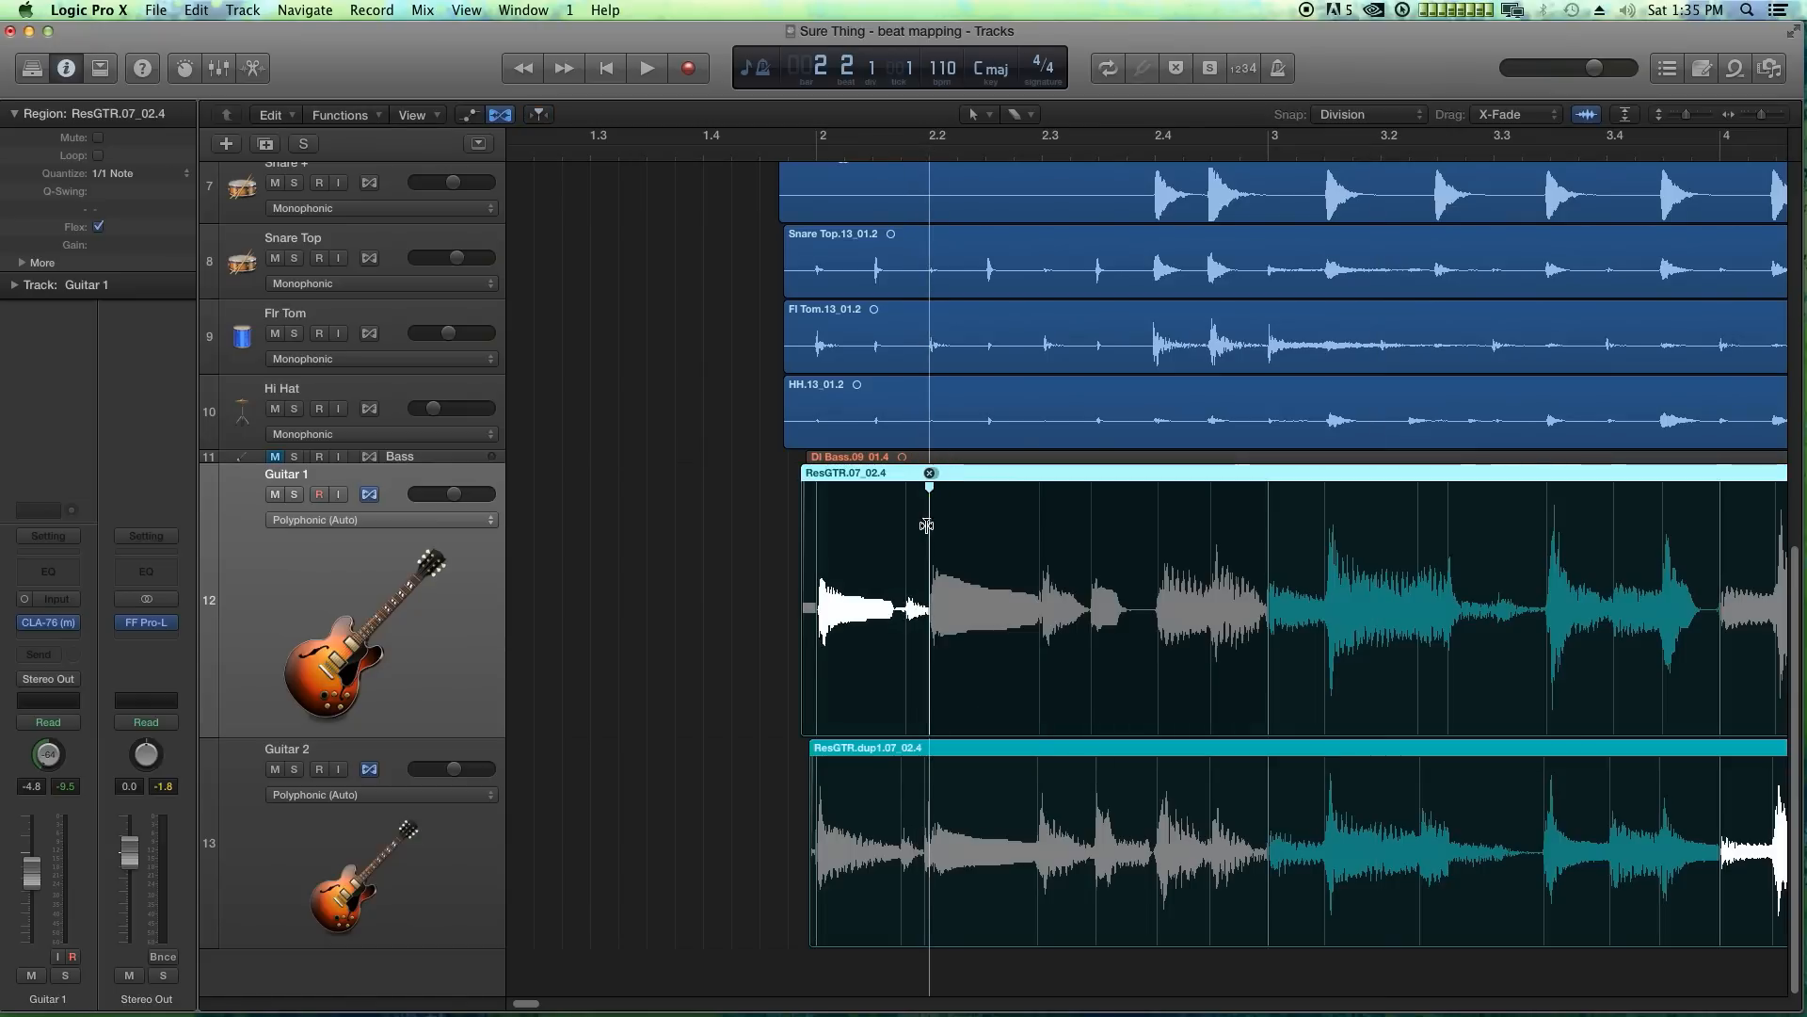
left_click_drag(926, 800, 933, 800)
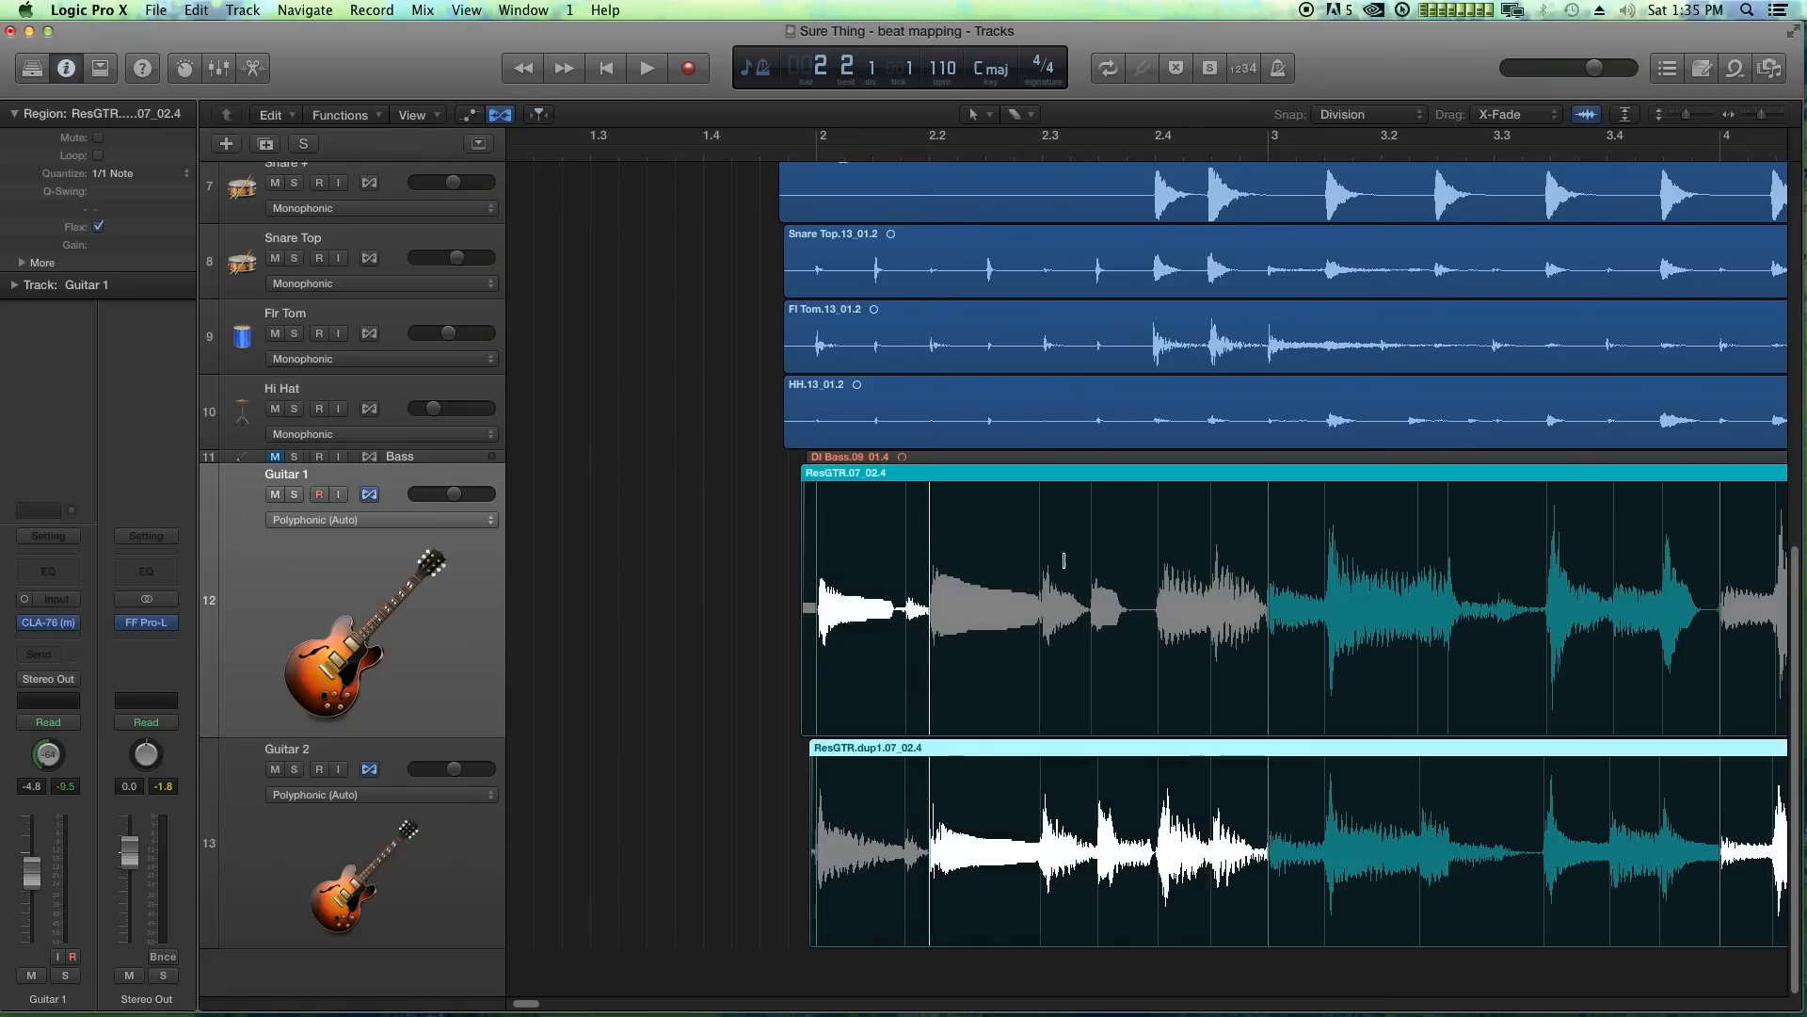
- Flex the notes at beat 2.3 and the following eighth note onto the grid on both guitars
left_click(1039, 523)
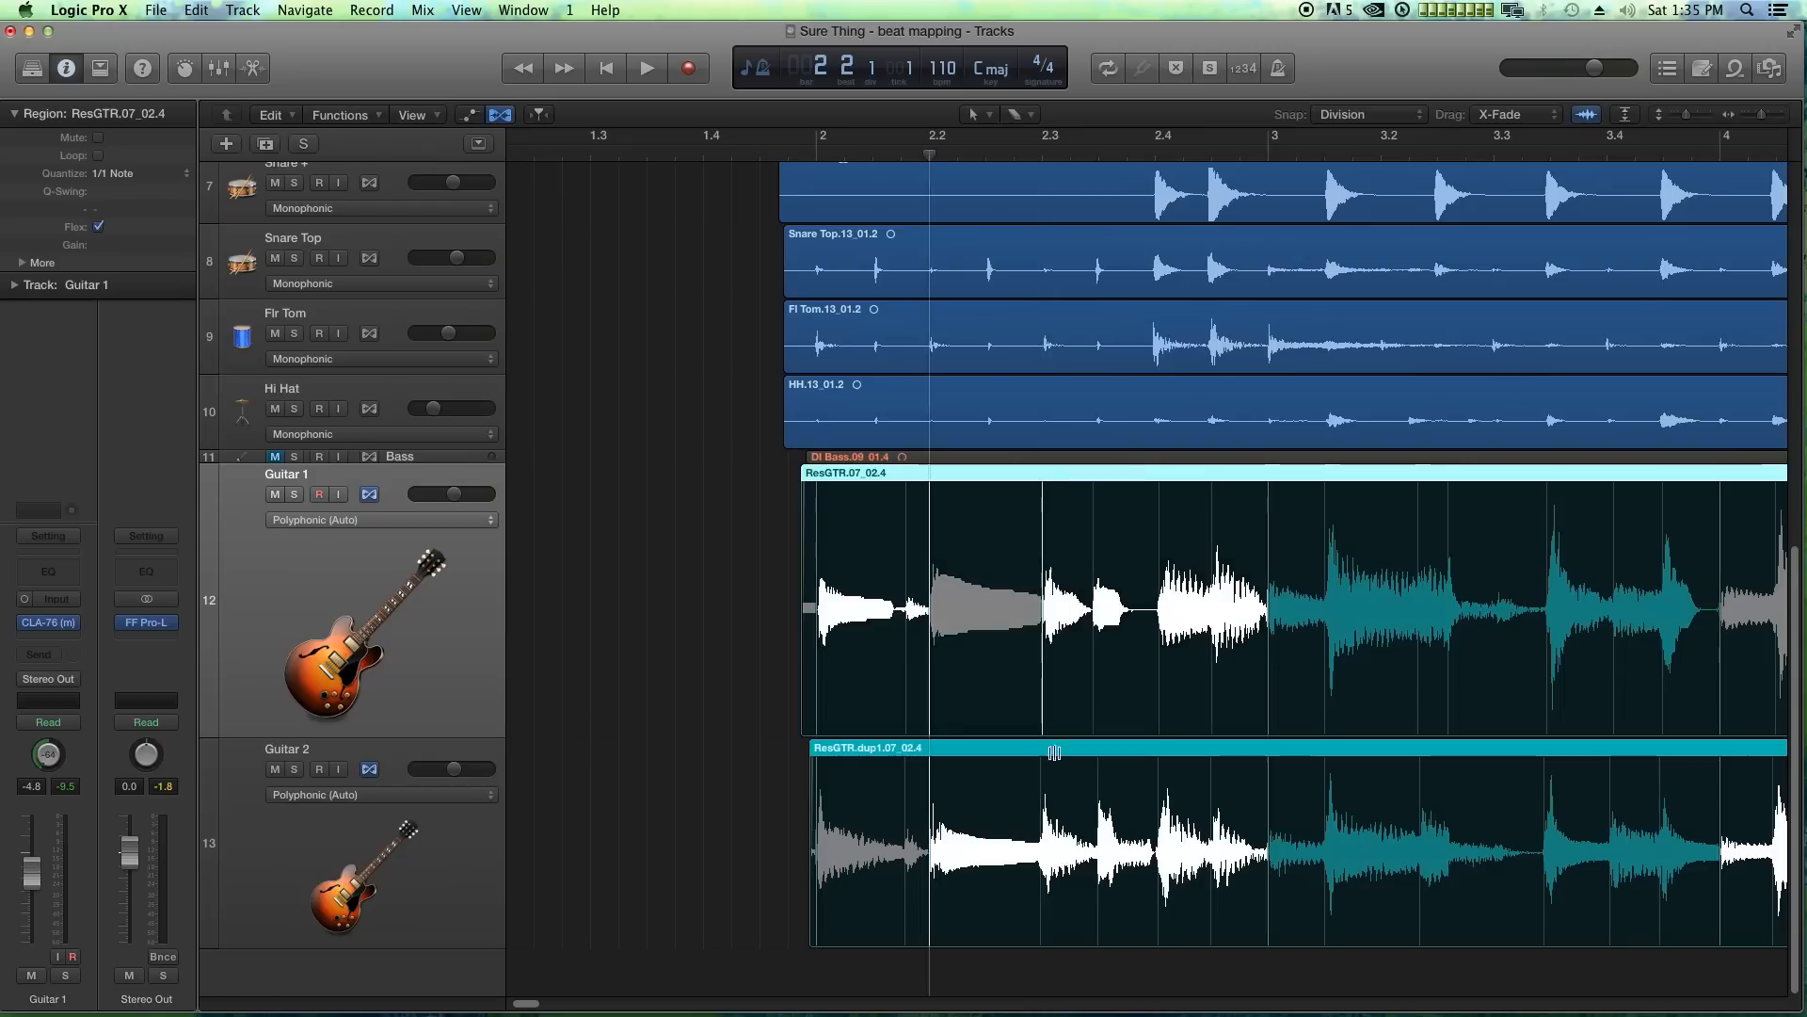
left_click(1098, 516)
left_click(1103, 762)
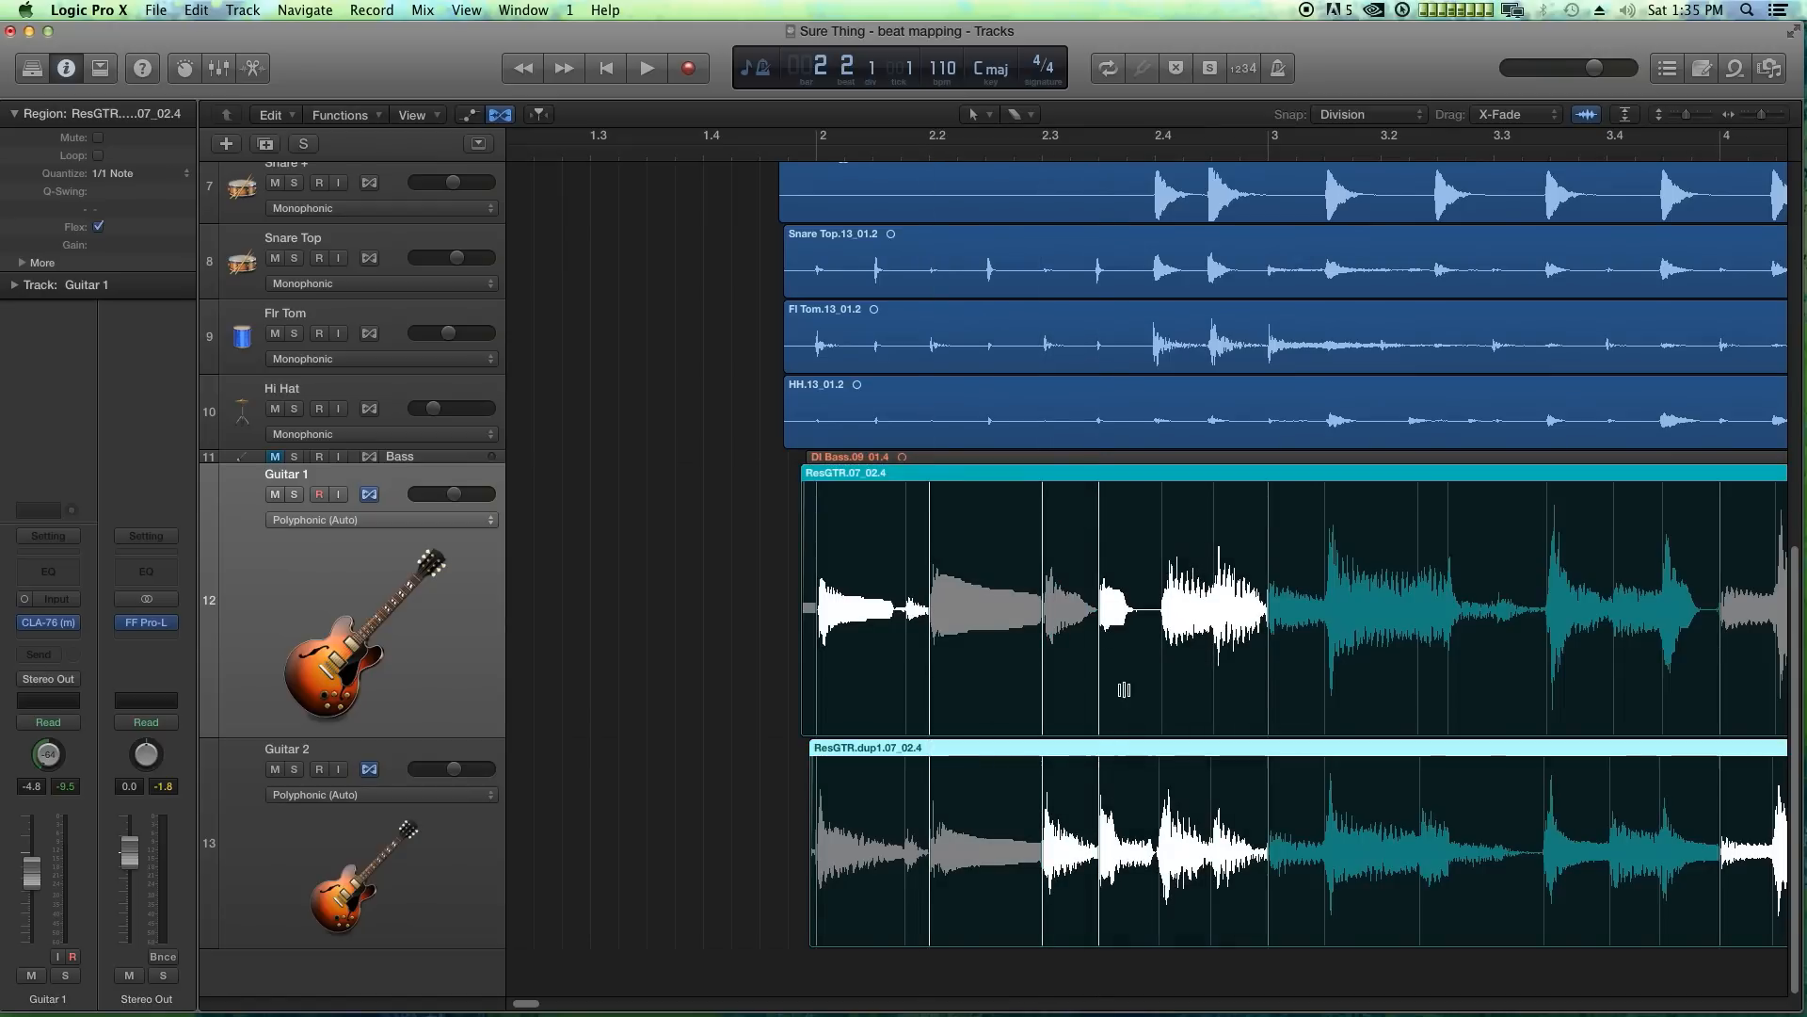
- Flex the notes at beat 2.4 and the following eighth note onto the grid on both guitars
left_click(1159, 542)
left_click_drag(1158, 541, 1153, 542)
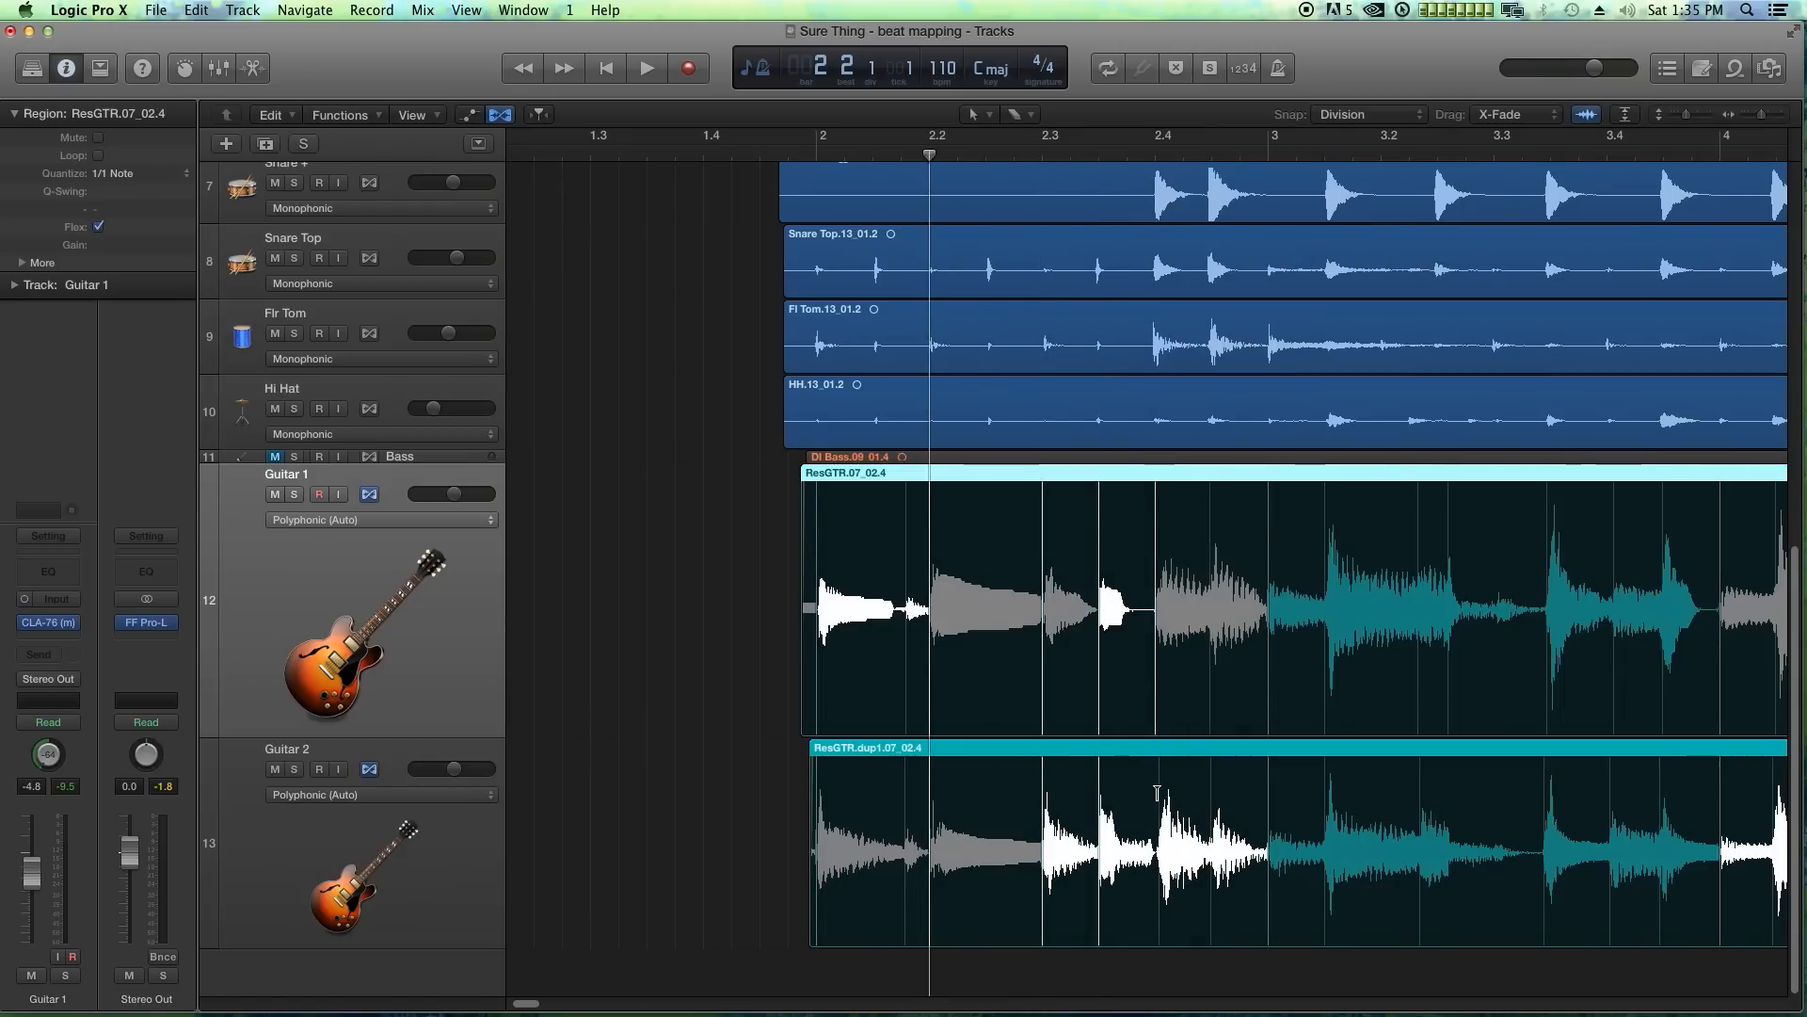
left_click_drag(1158, 793, 1153, 793)
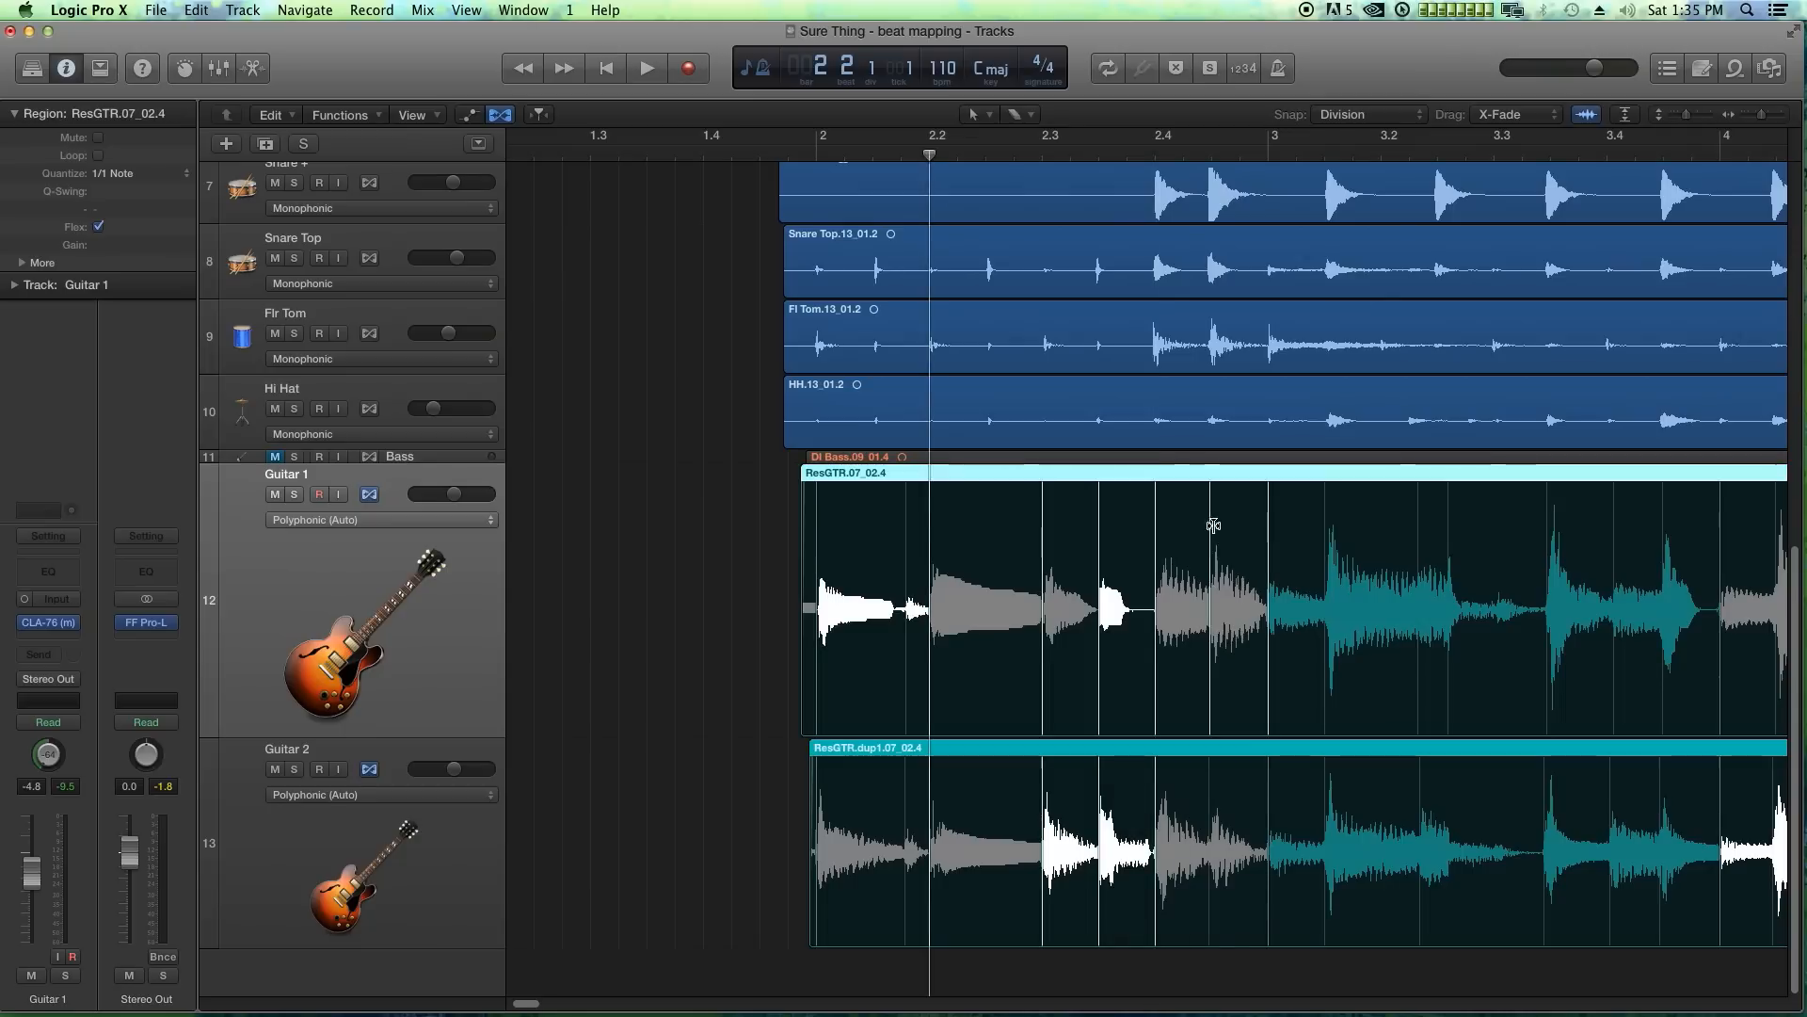
left_click(1213, 525)
left_click(1215, 774)
left_click(1211, 778)
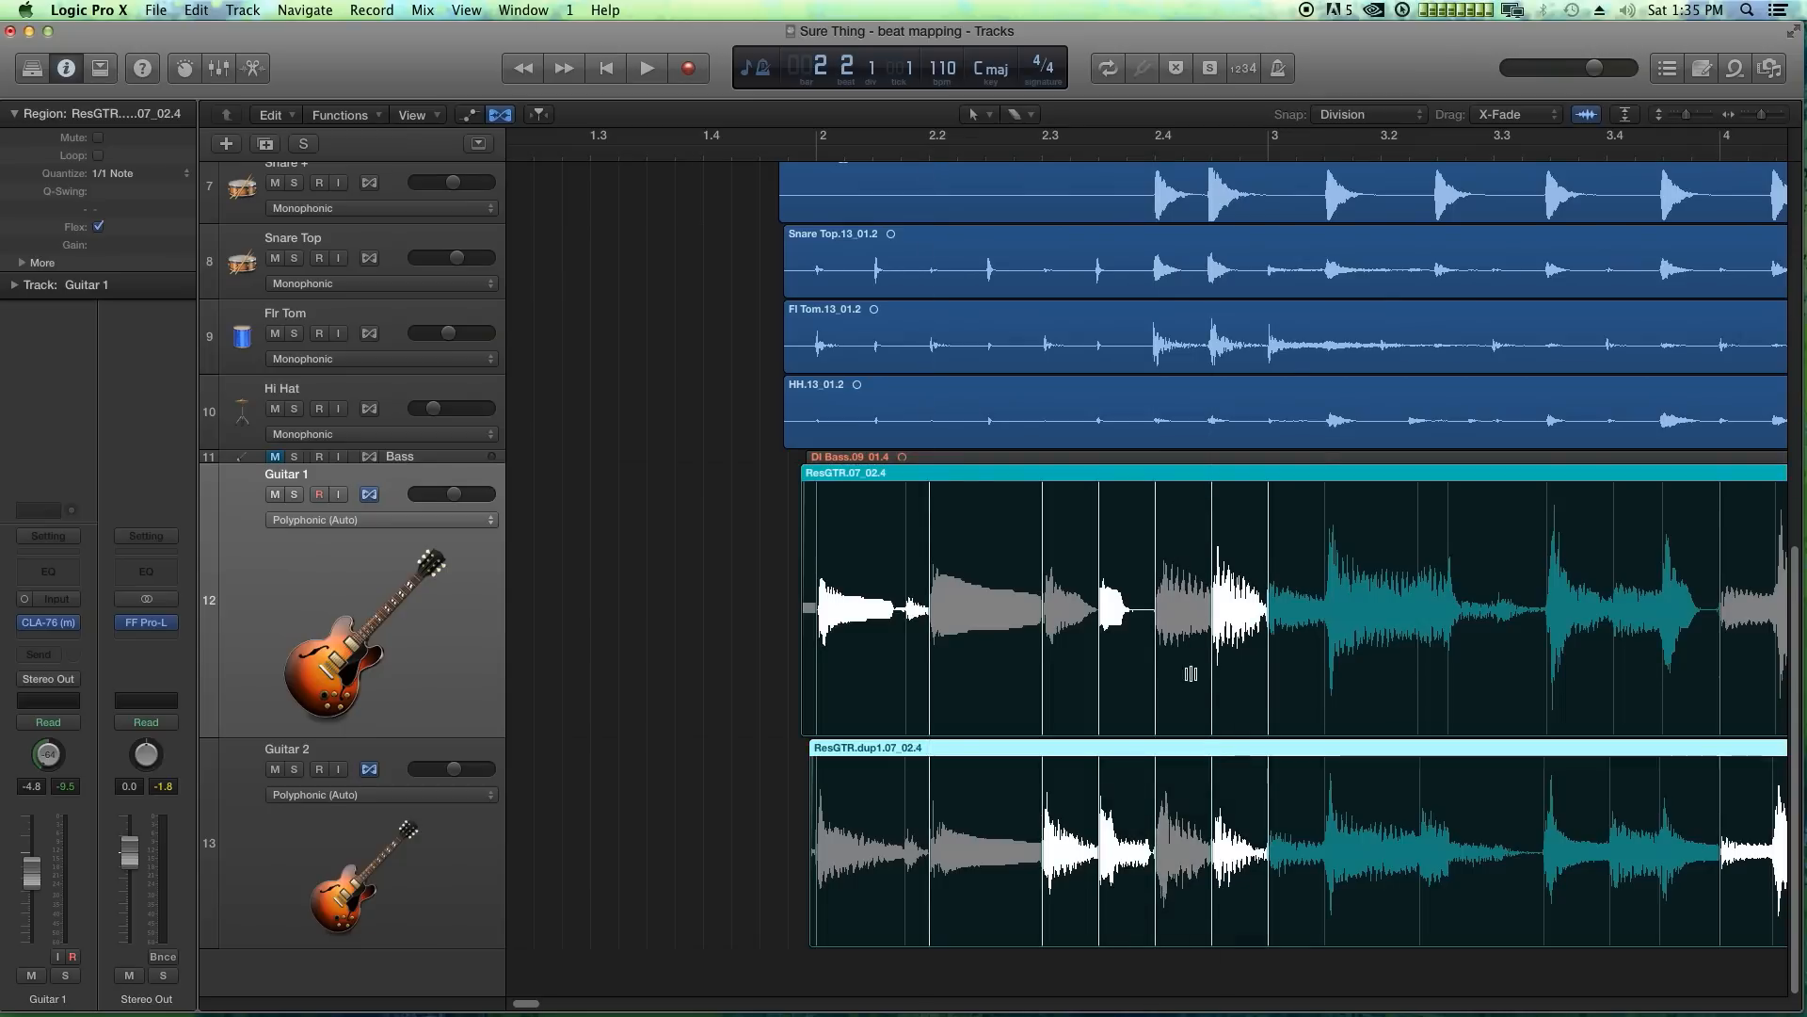
mouse_move(1199, 590)
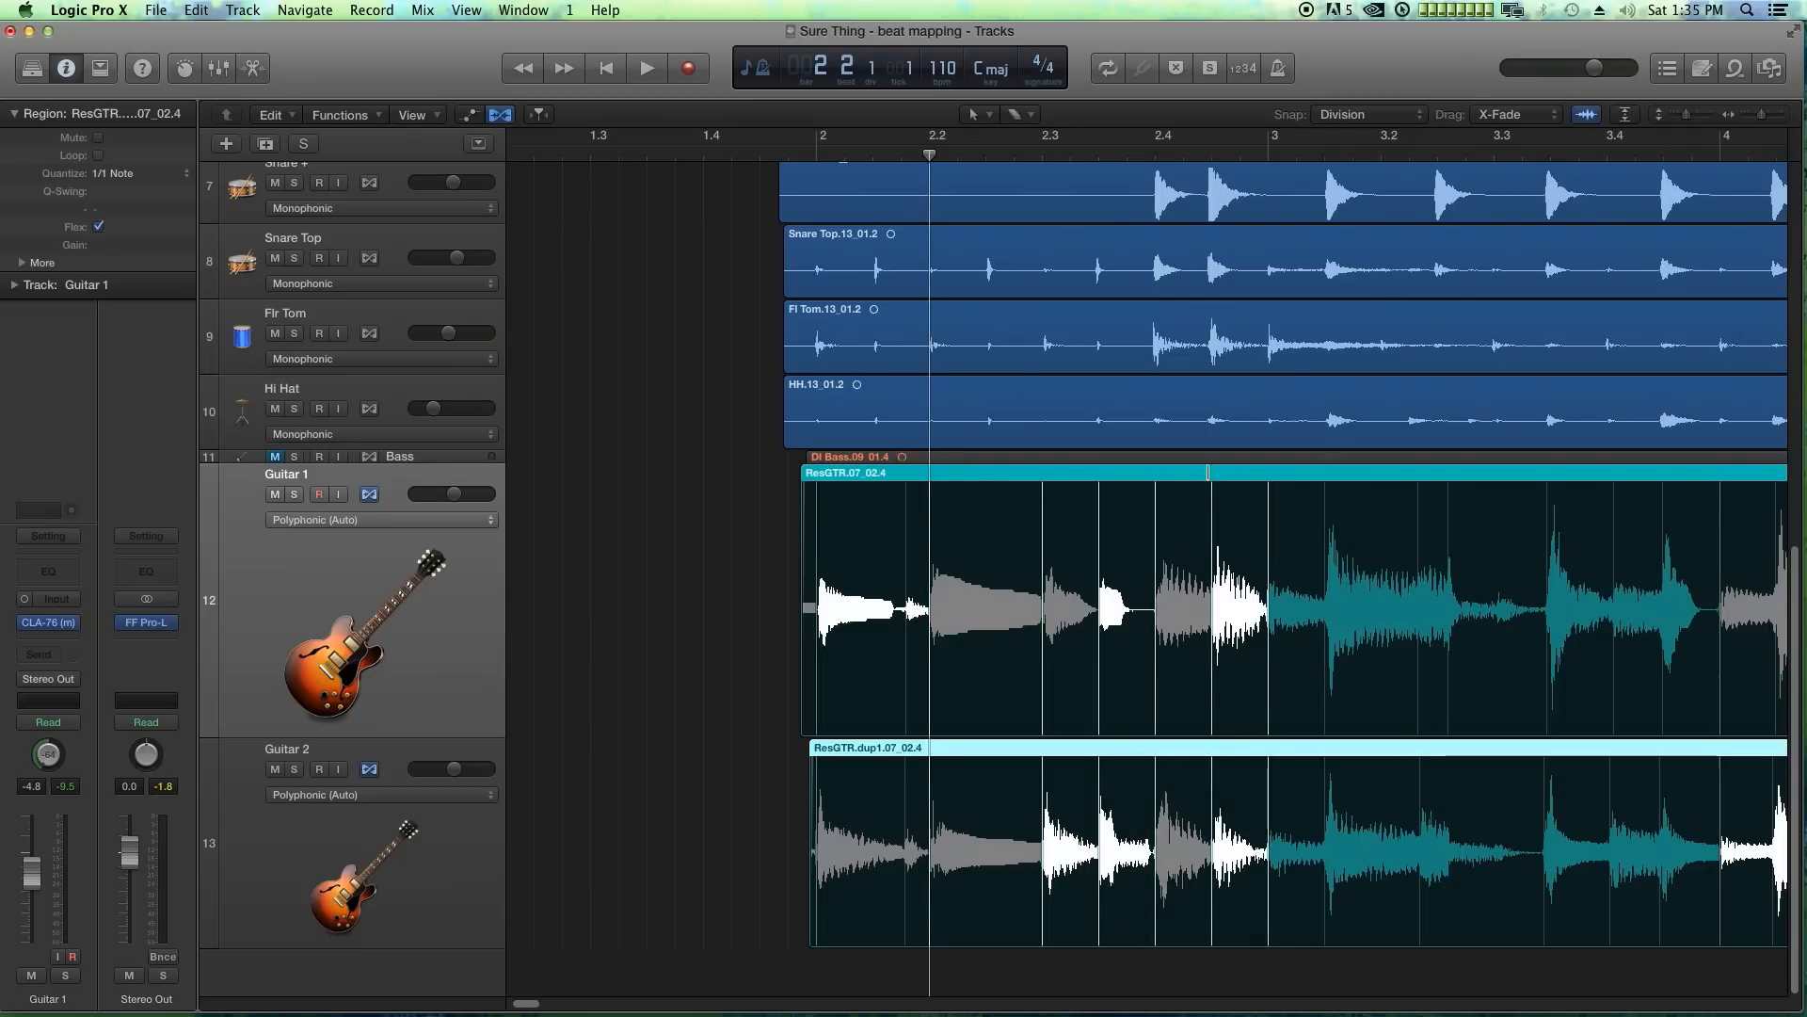
- Play back the flexed guitar passage from just before bar 2 into bar 3
double_click(753, 151)
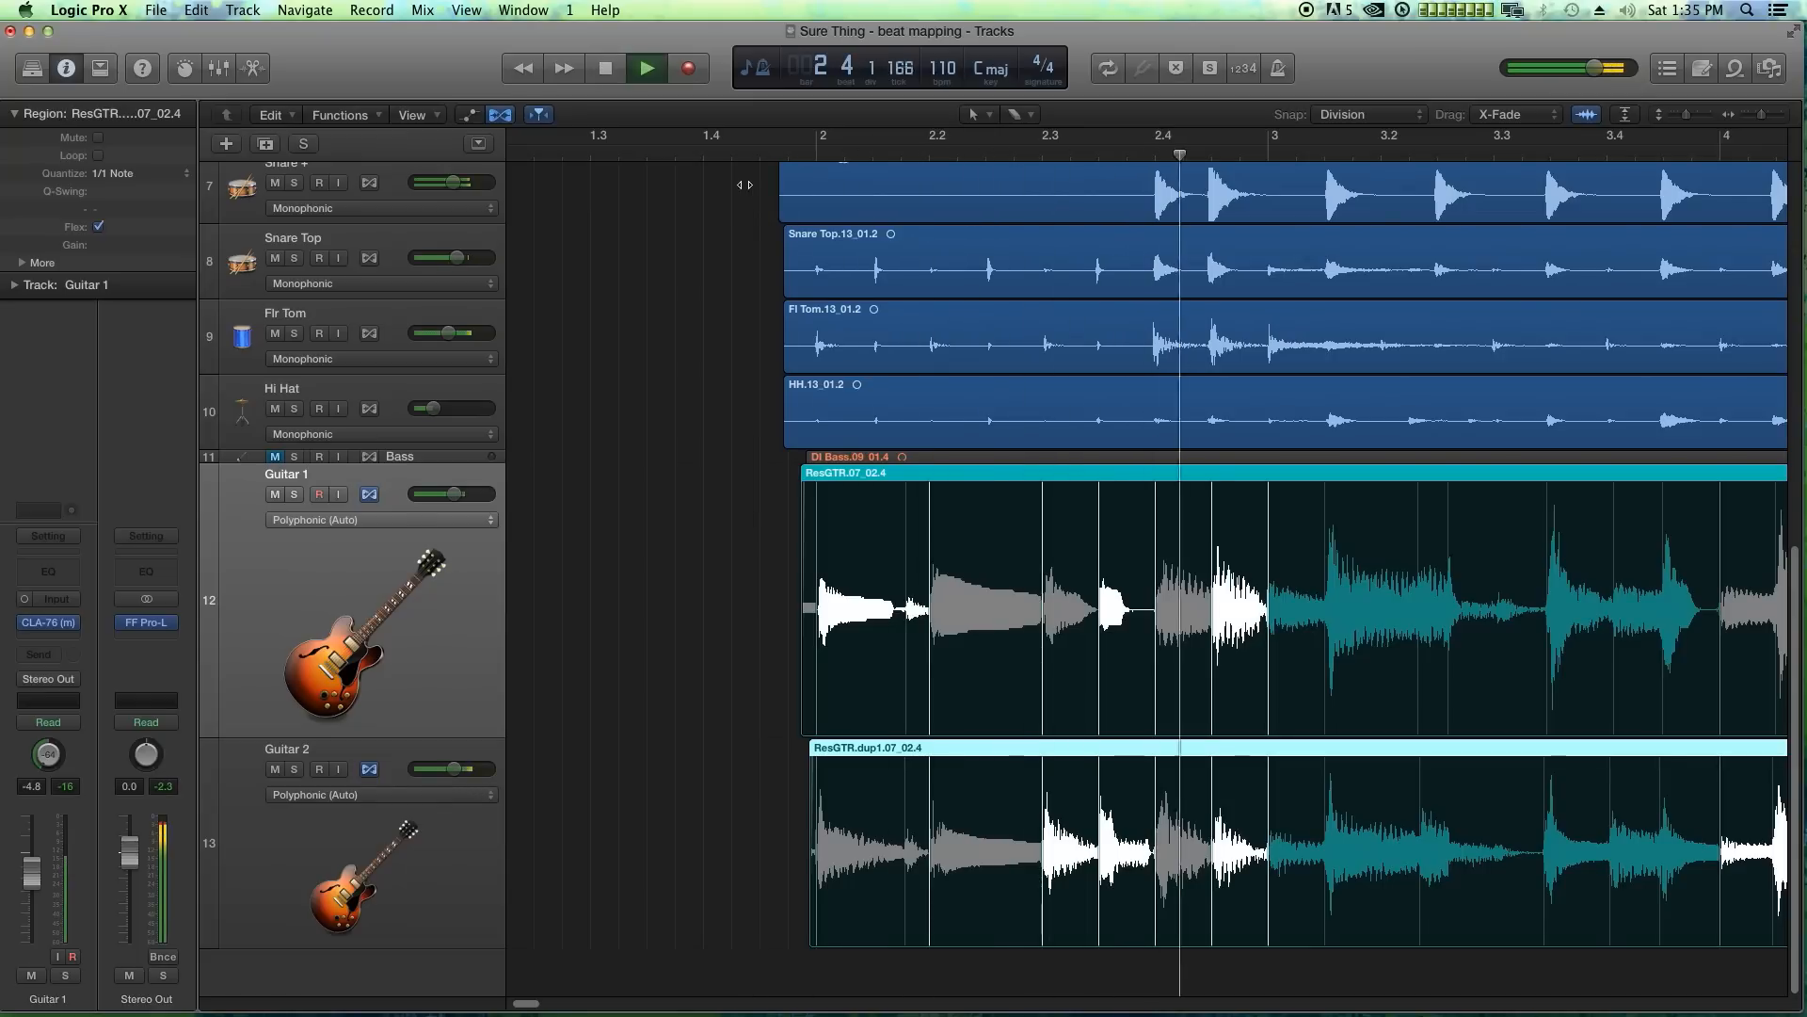
key("space")
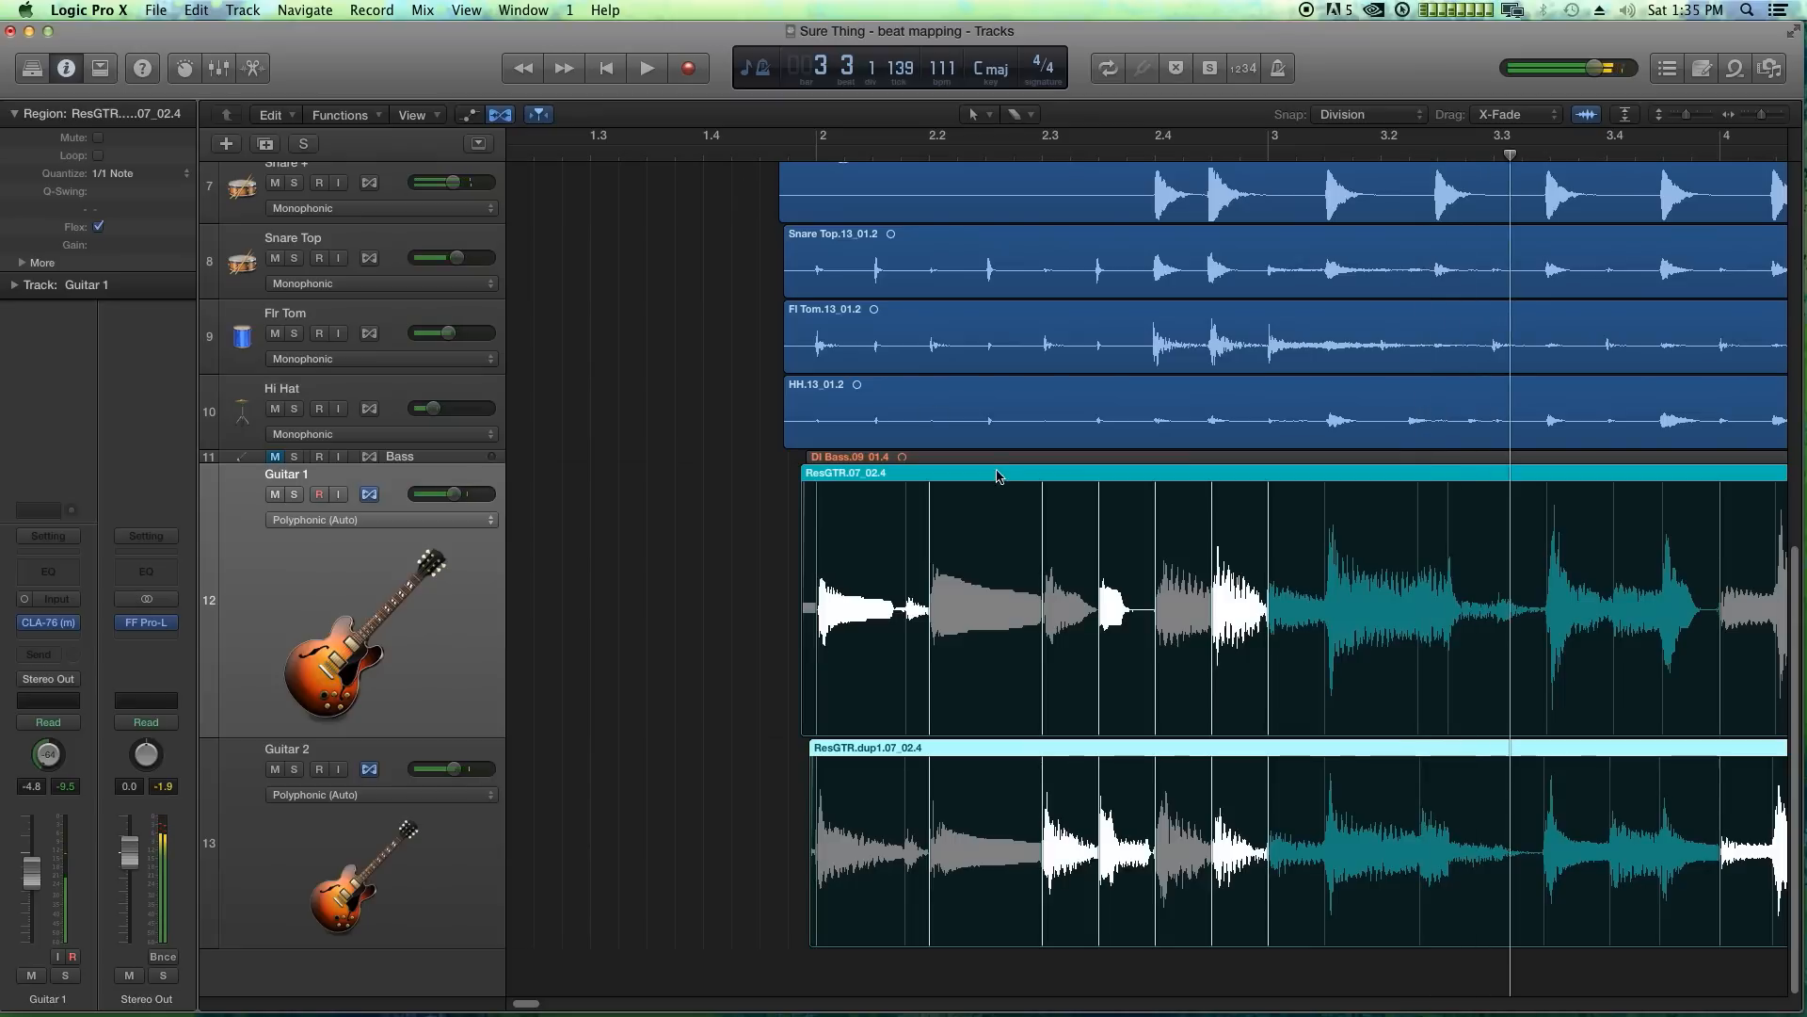
left_click_drag(712, 577, 809, 748)
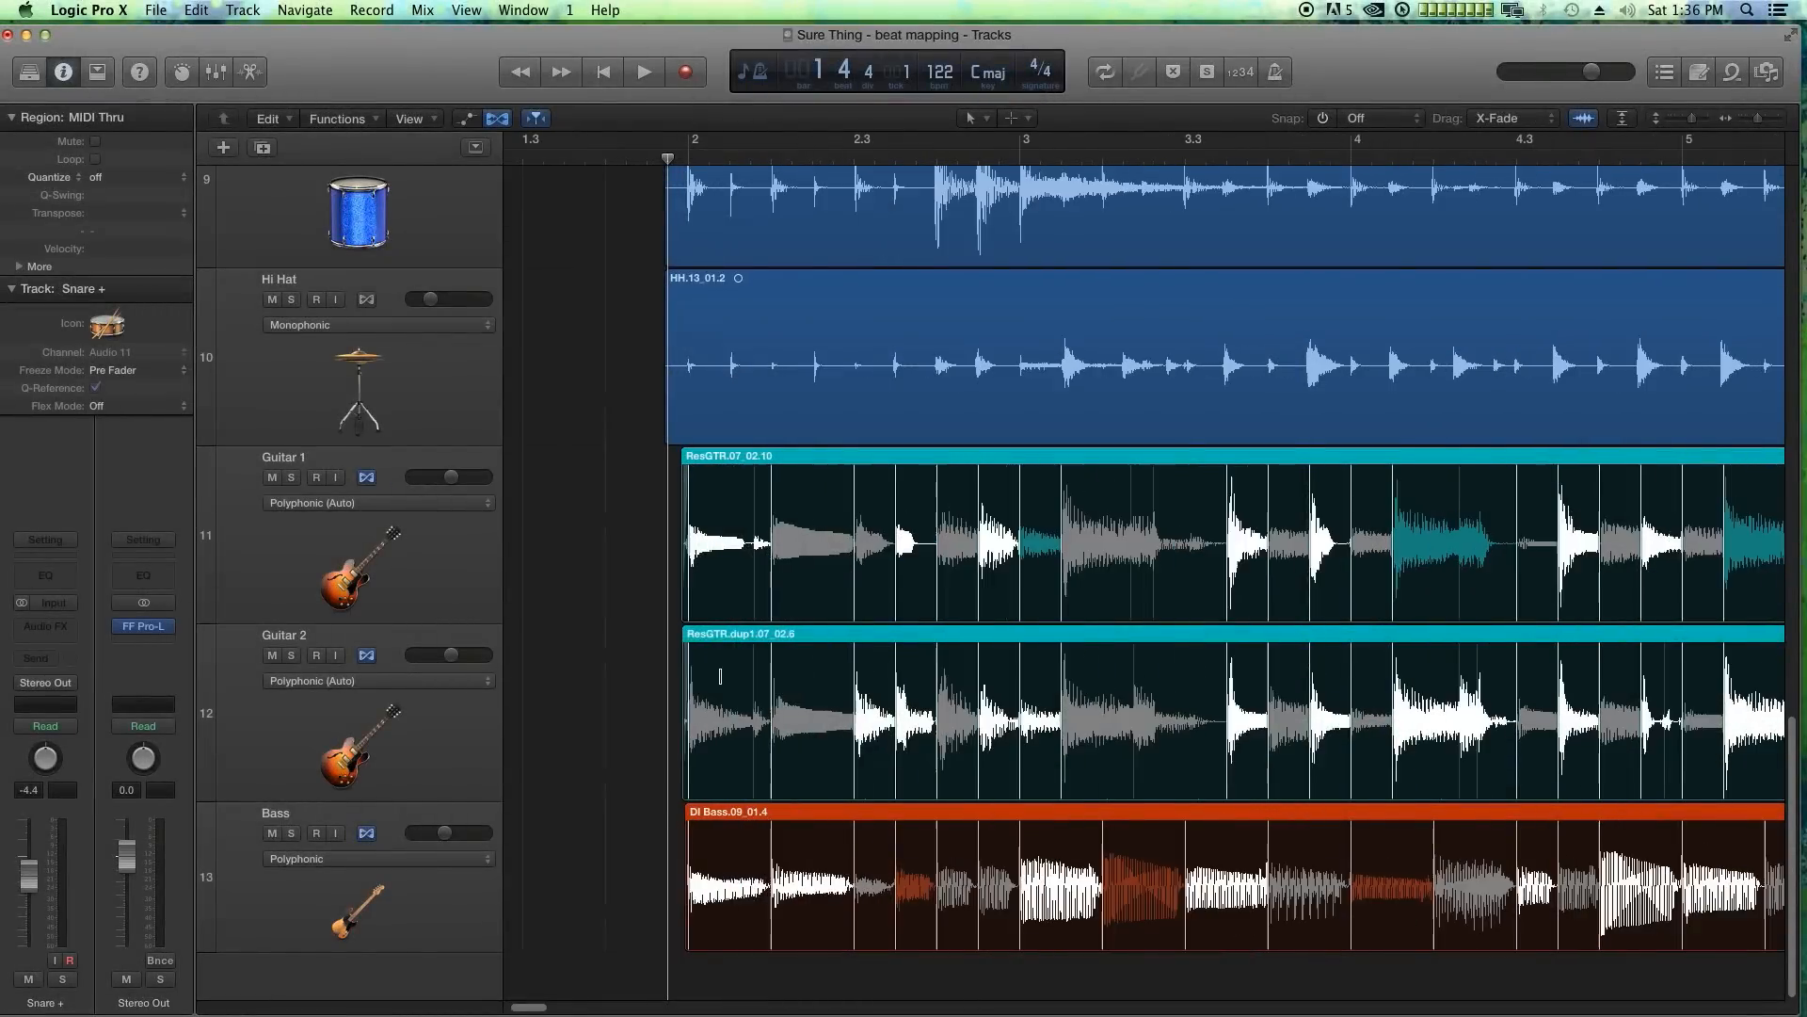
- Look through the flexed guitar and bass regions as far as bar 16 and return to the start of the song
key("super+Right")
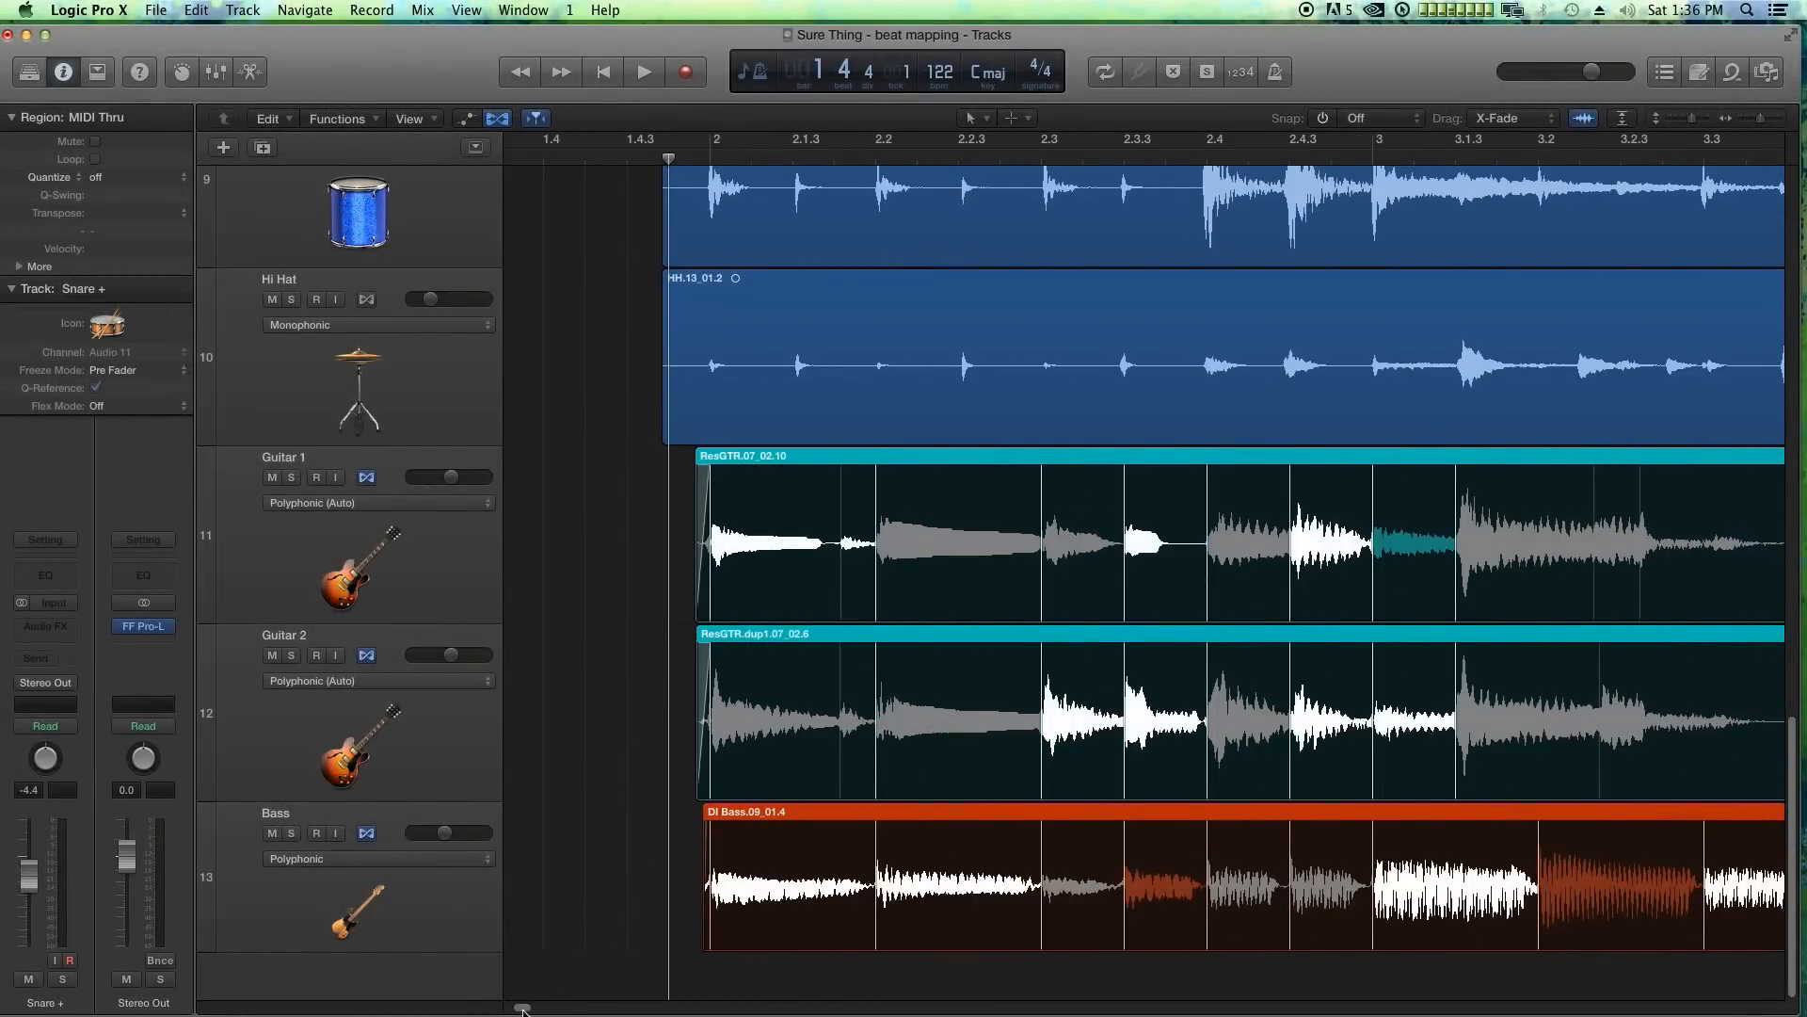
left_click_drag(522, 1009, 652, 1007)
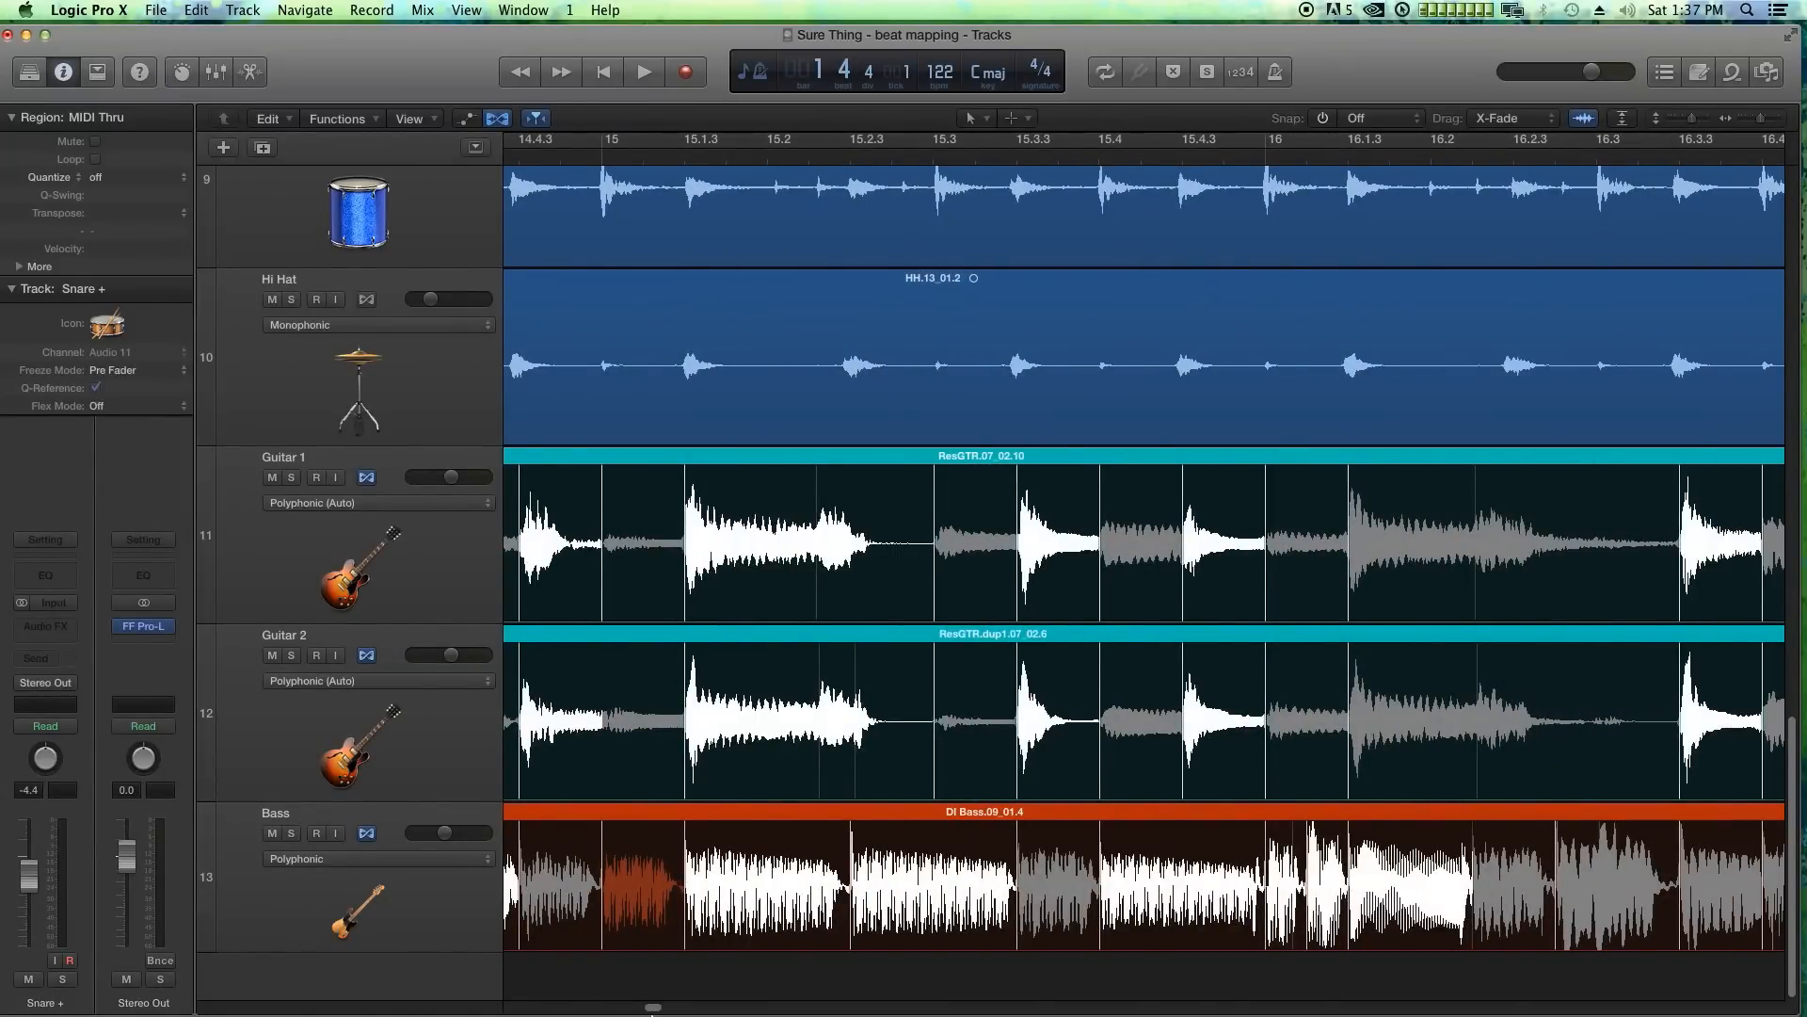
left_click_drag(652, 1007, 514, 1009)
- Hide Flex editing to view the plain guitar and bass waveforms, and show it again
key("a")
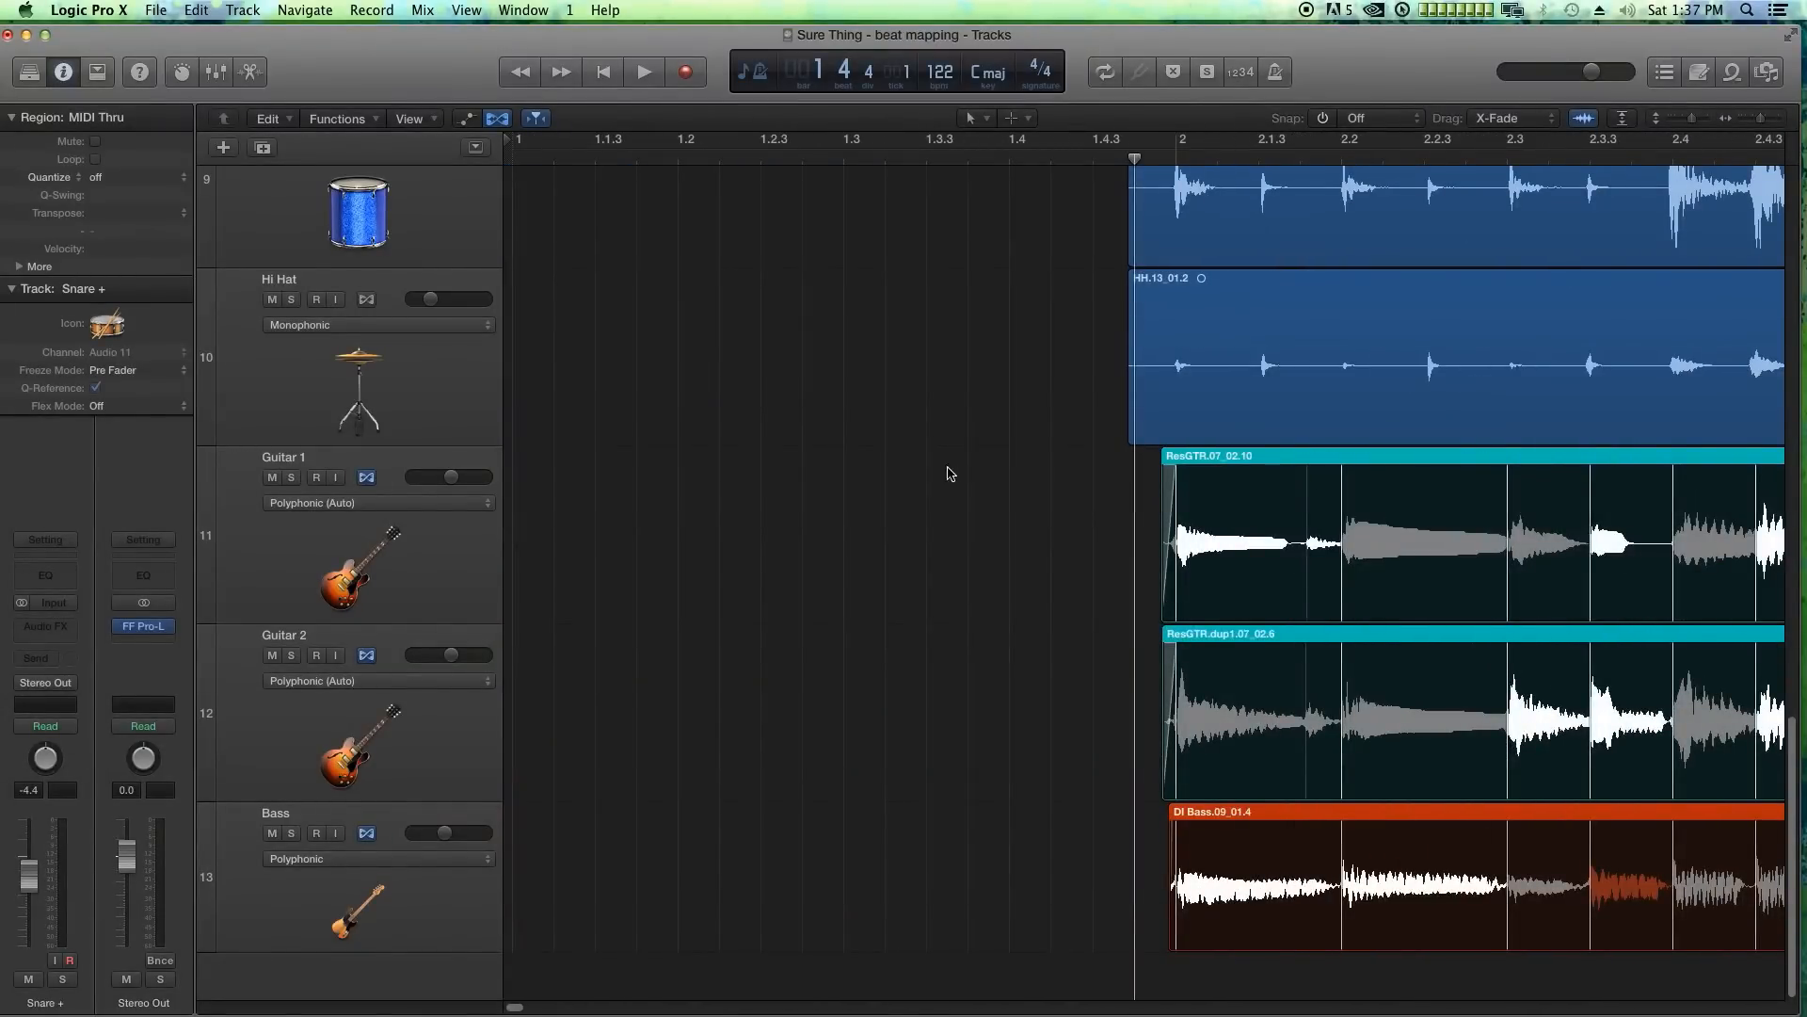
left_click(941, 474)
key("a")
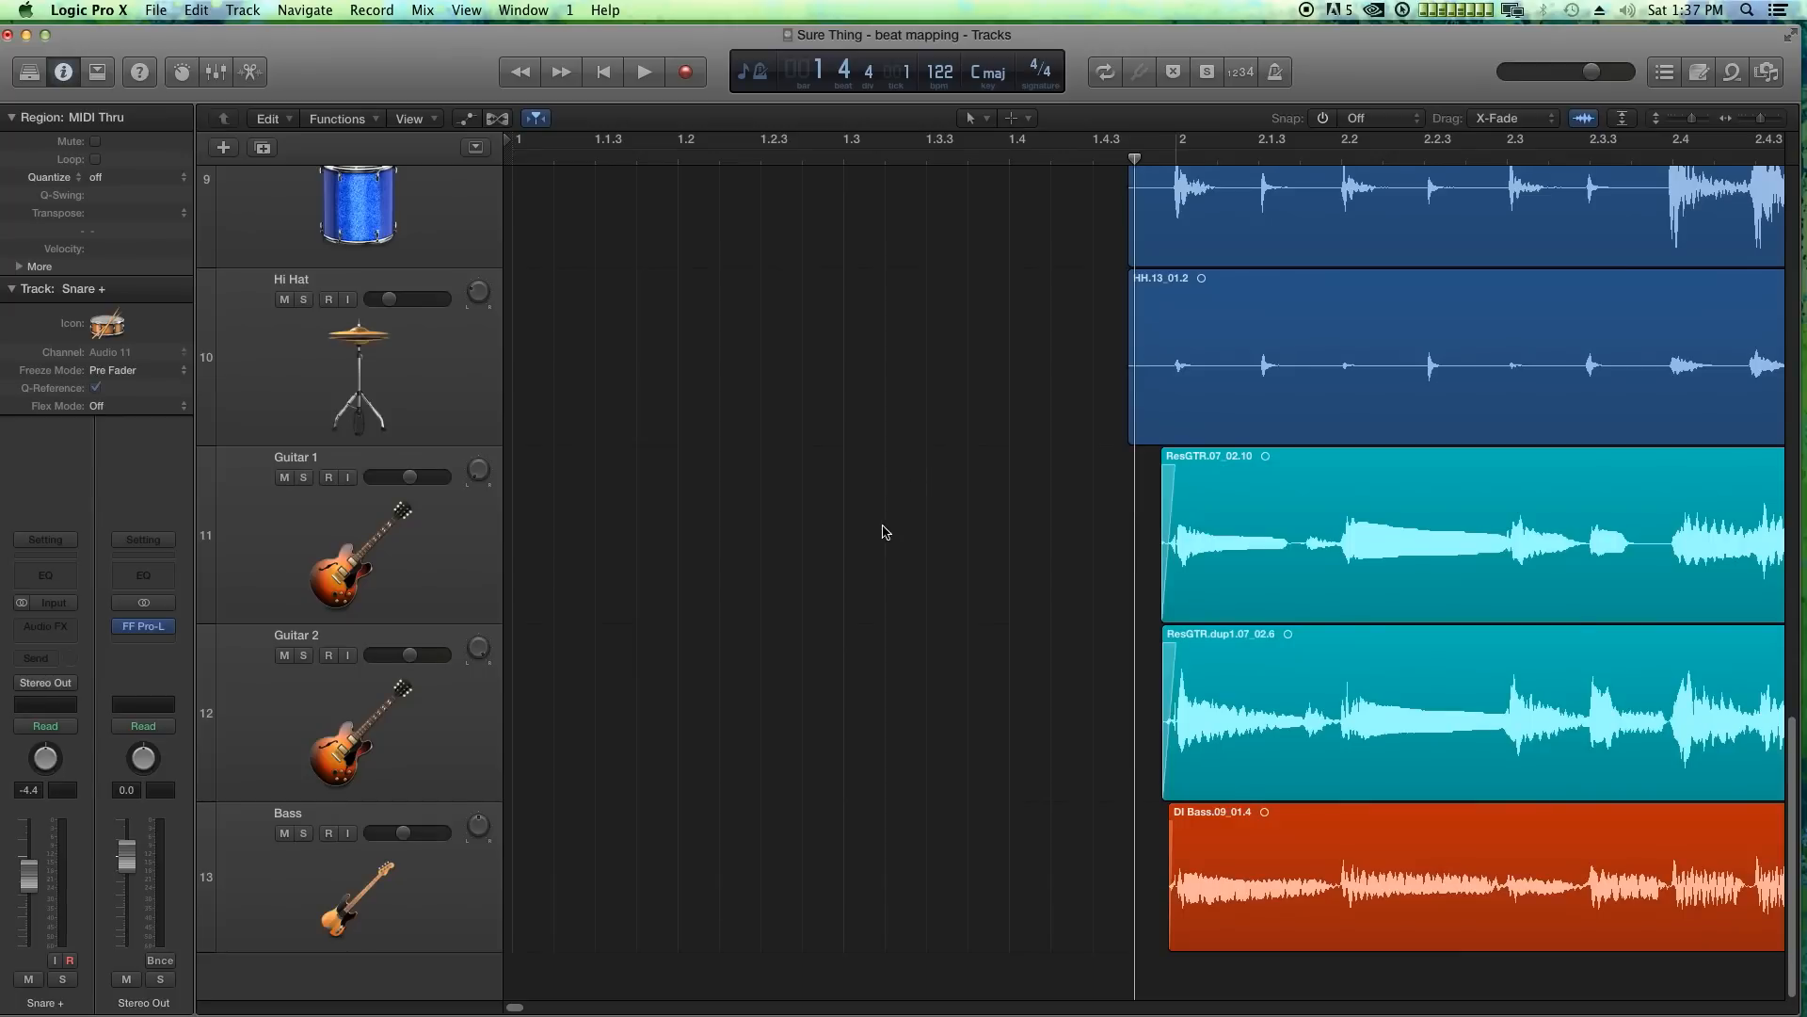
left_click(497, 118)
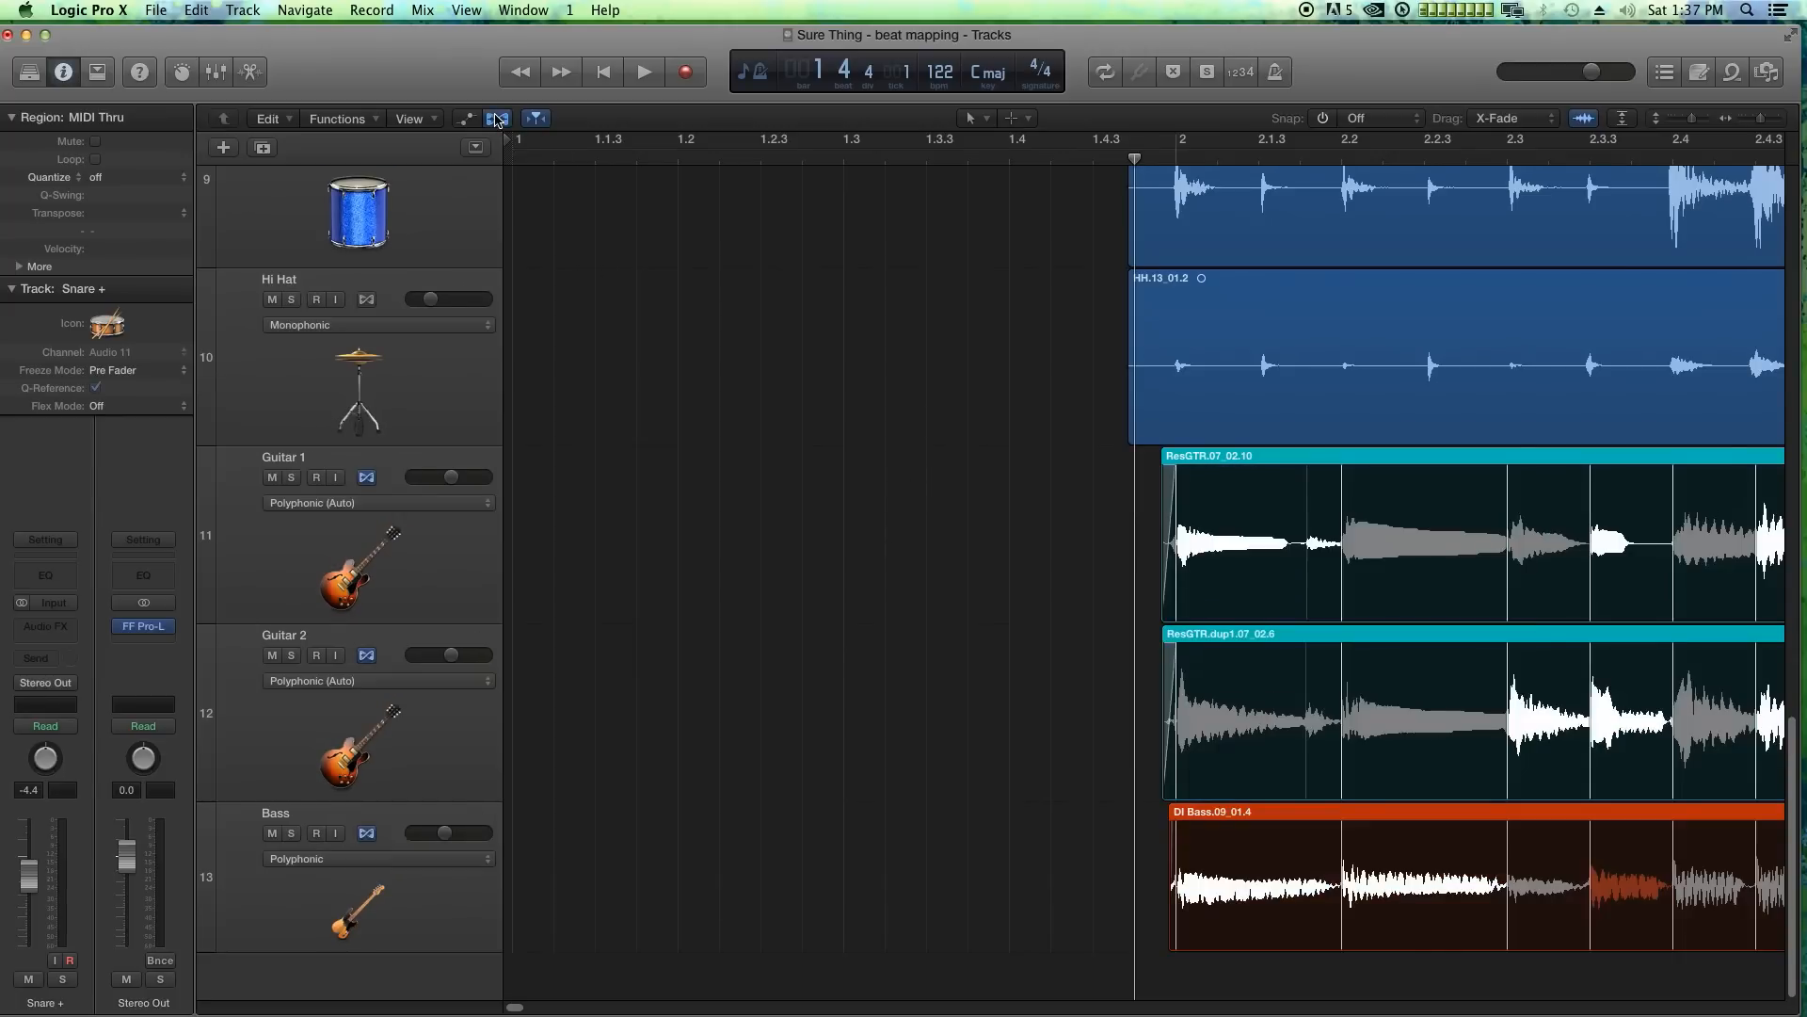
- Play back the flexed guitars and bass with the drums from before bar 2 to bar 12 in a wider overview
key("space")
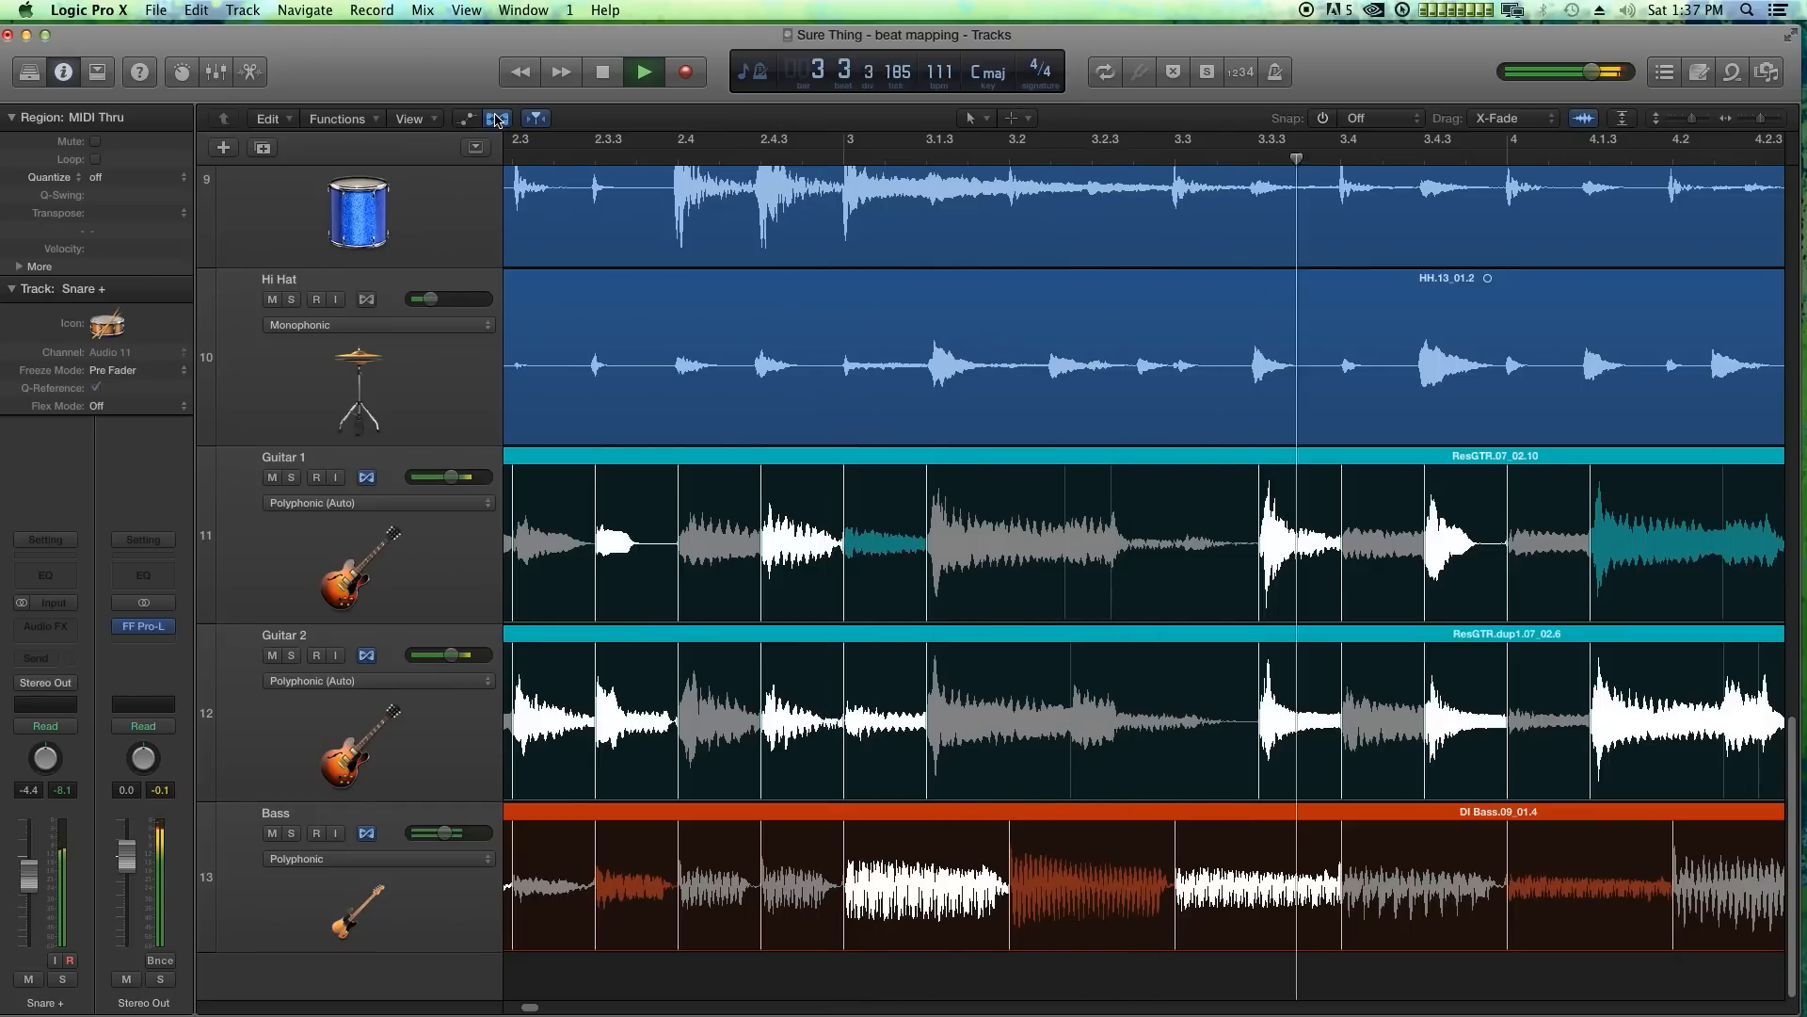
key("super+Left")
key("super+Left")
key("super+Left")
key("super+Left")
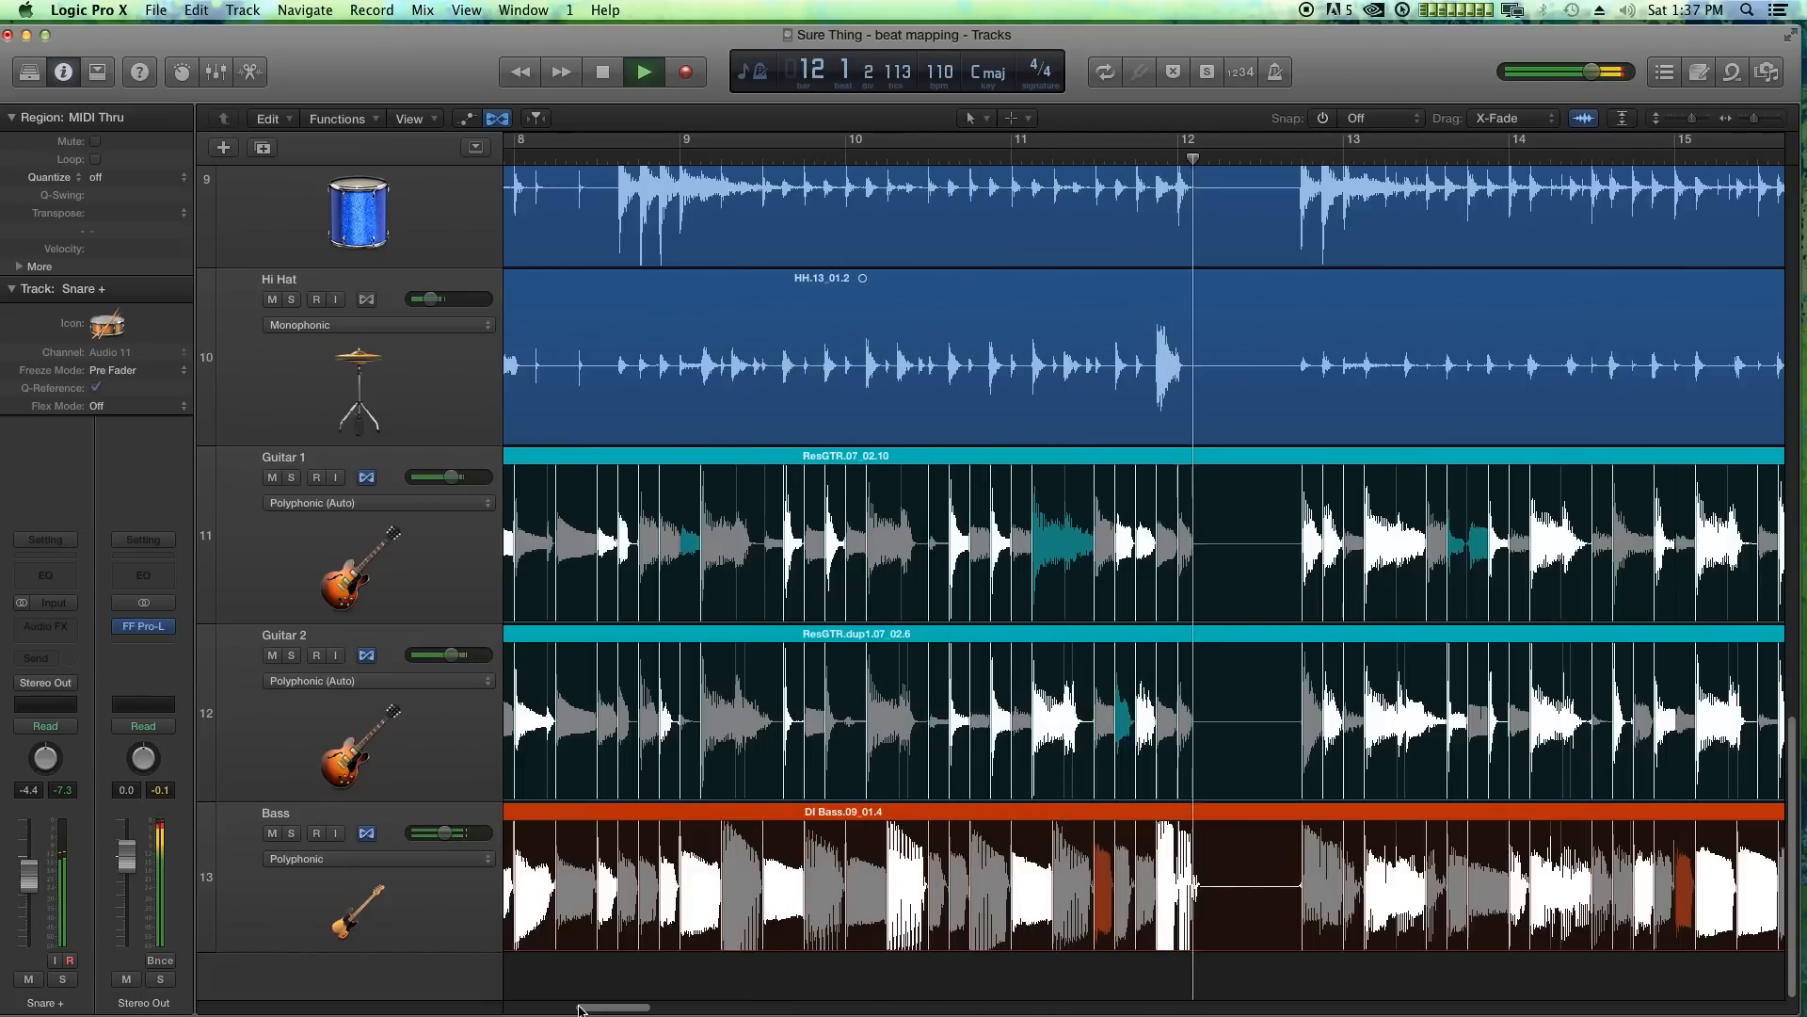
key("space")
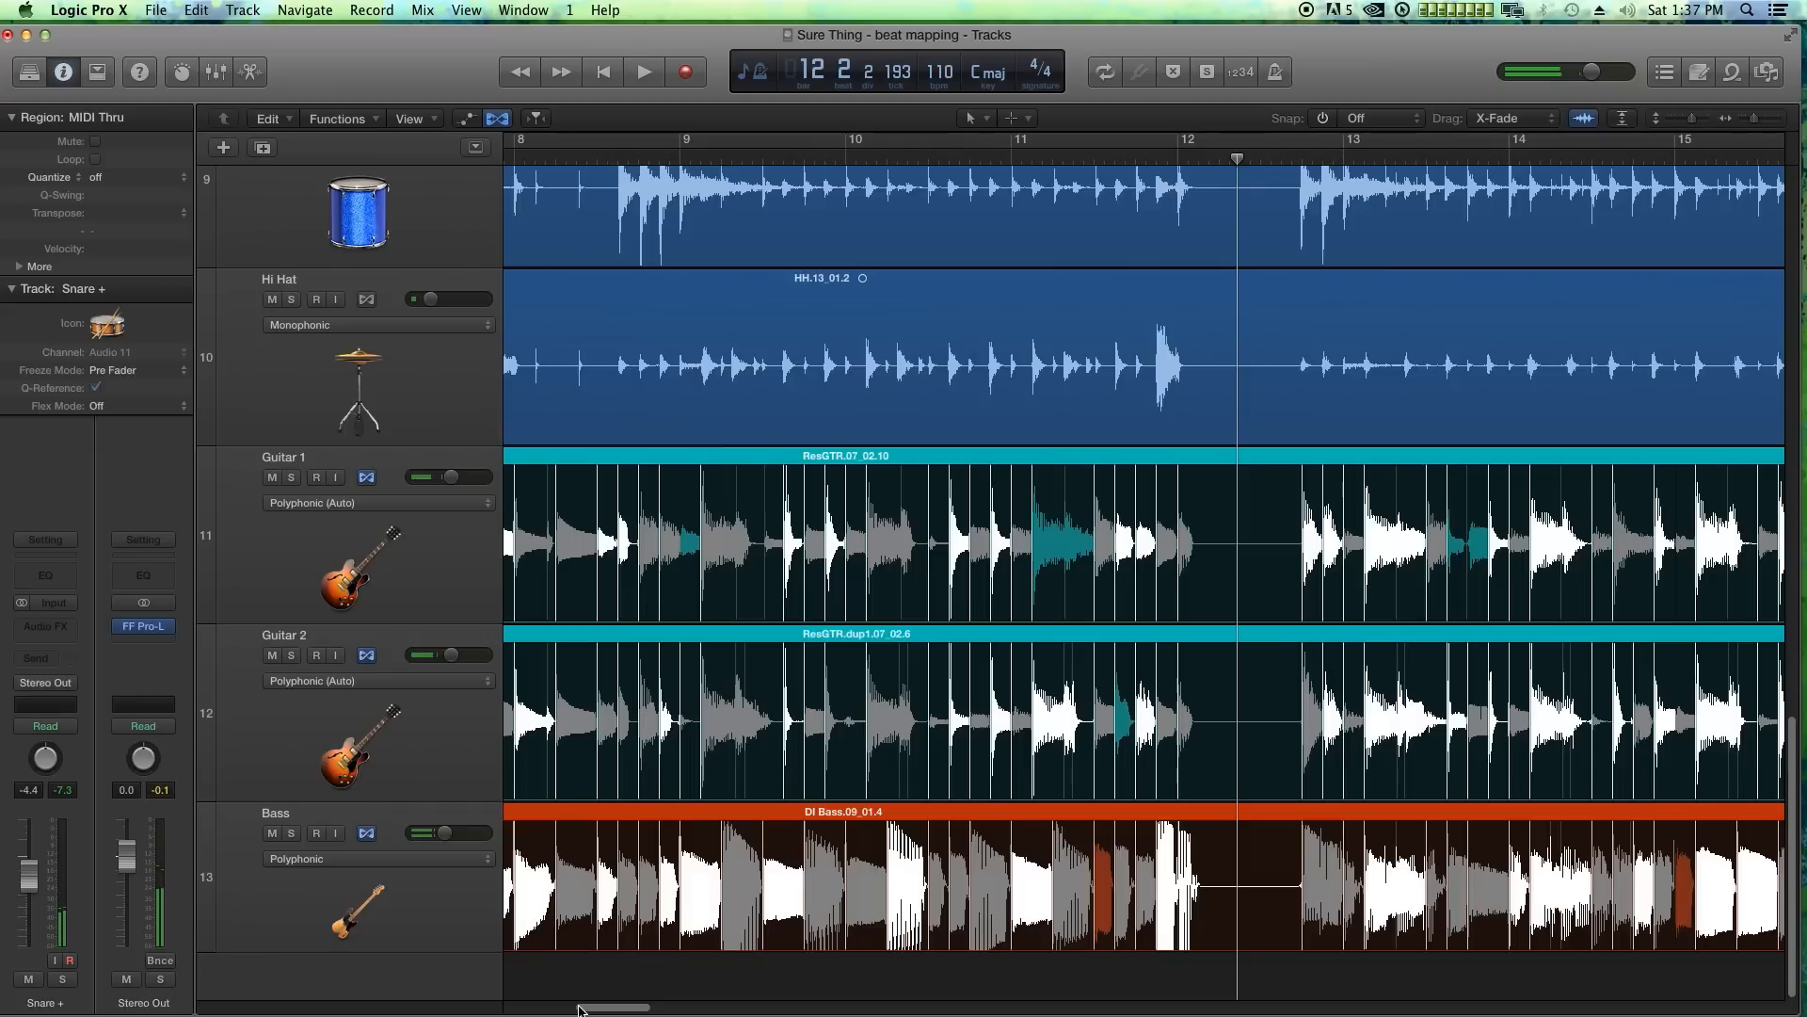
scroll(609, 1012, "right", 5)
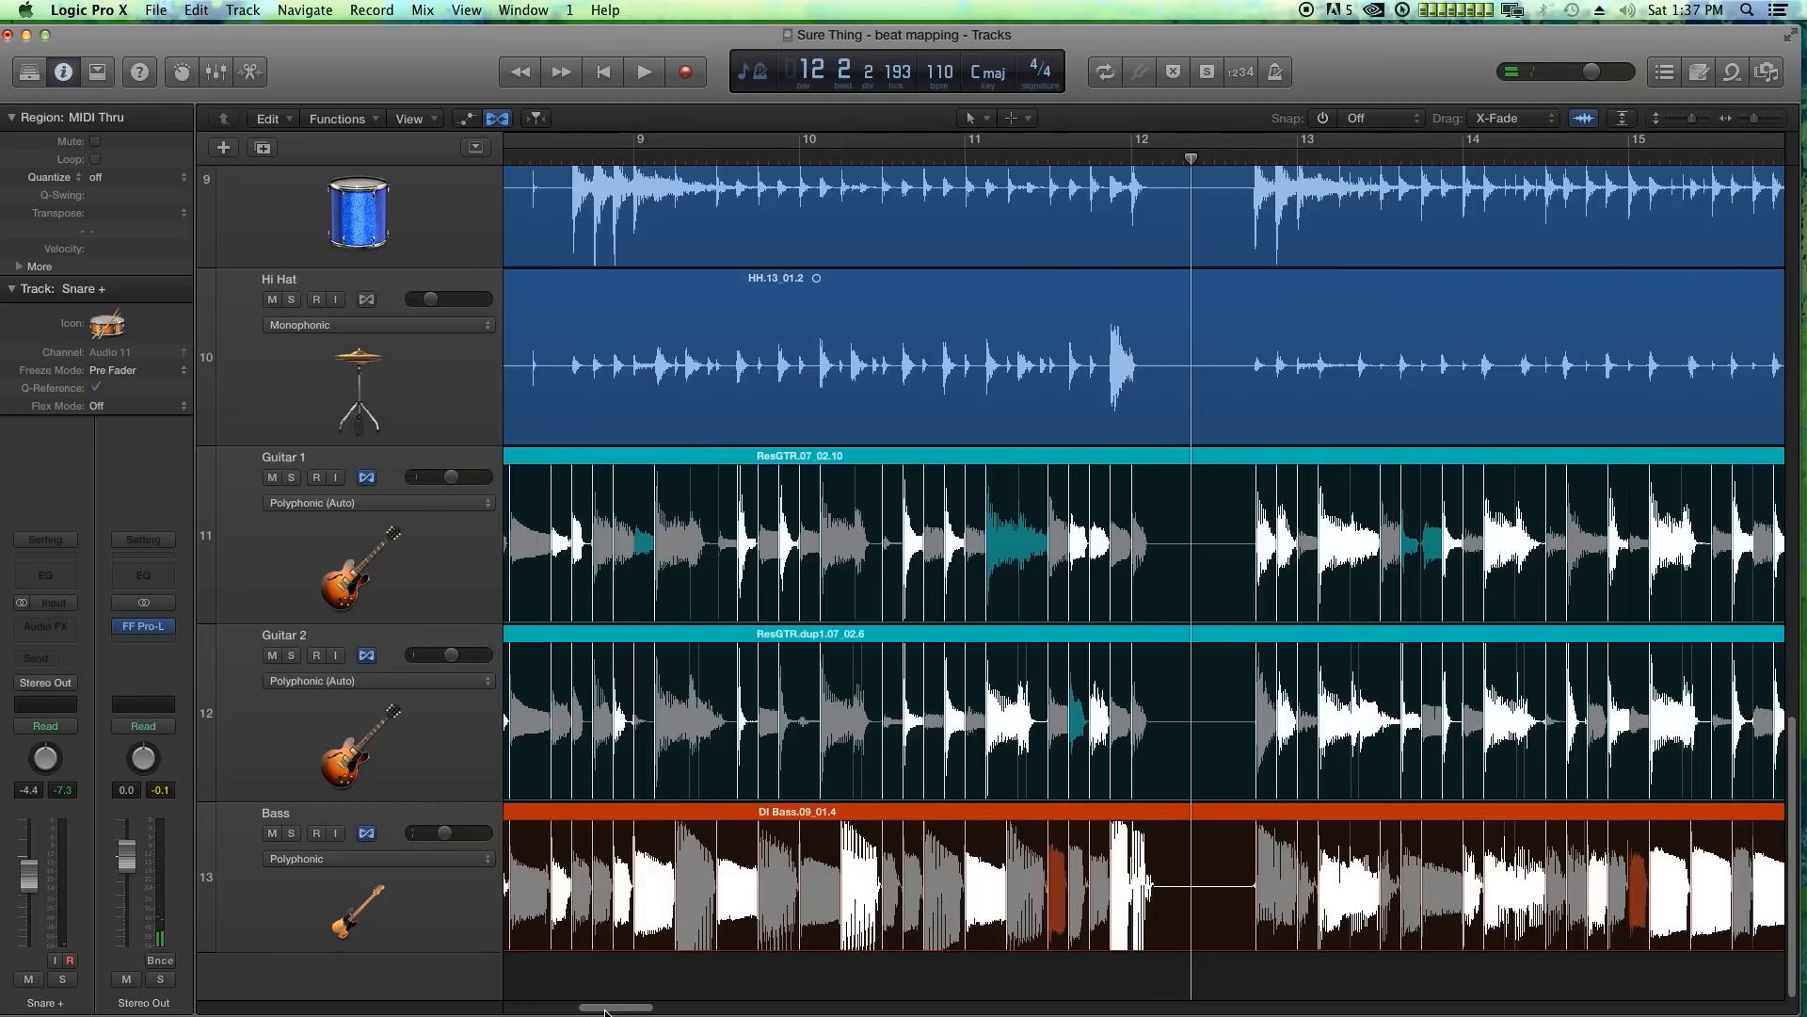